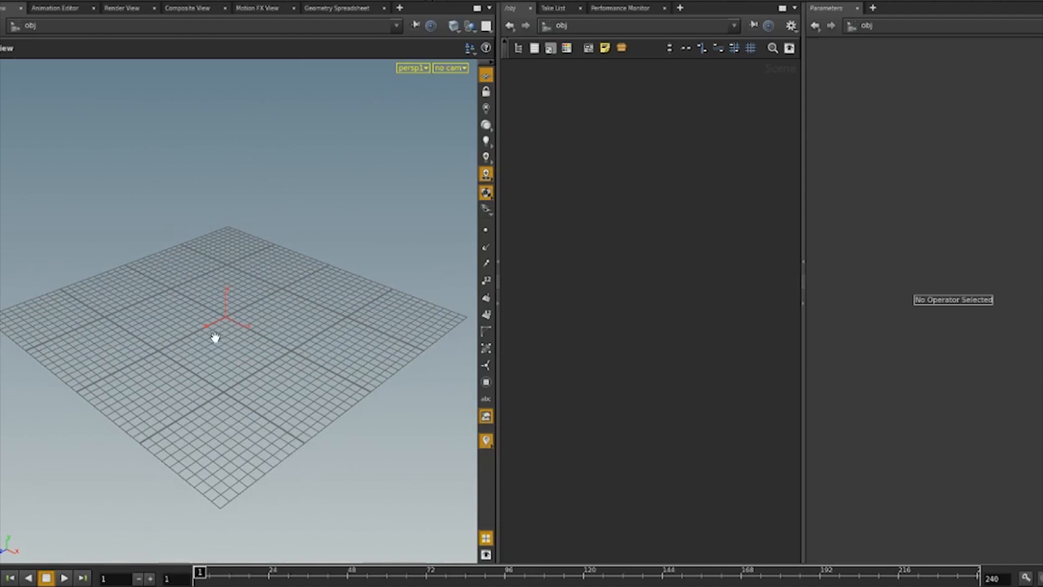
Enlarge the network pane and add a Geometry object to the scene.
left_click_drag(219, 331, 224, 347)
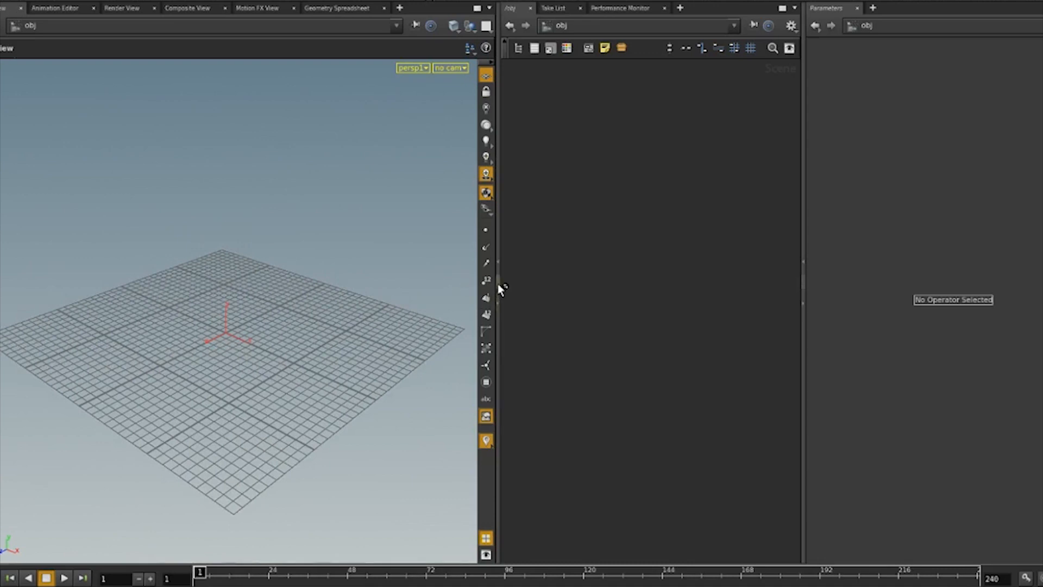
left_click_drag(499, 286, 470, 292)
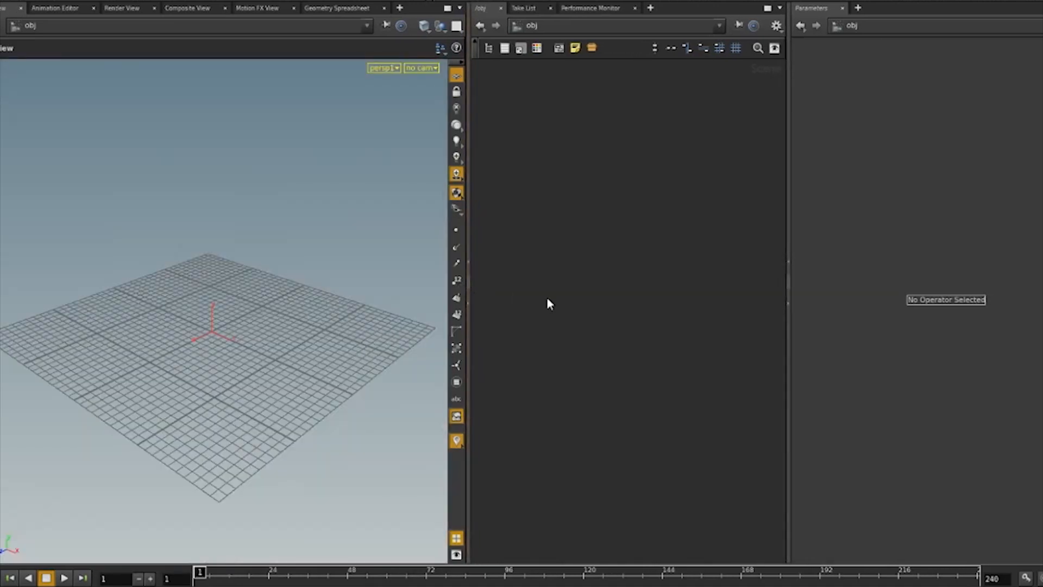
key("Tab")
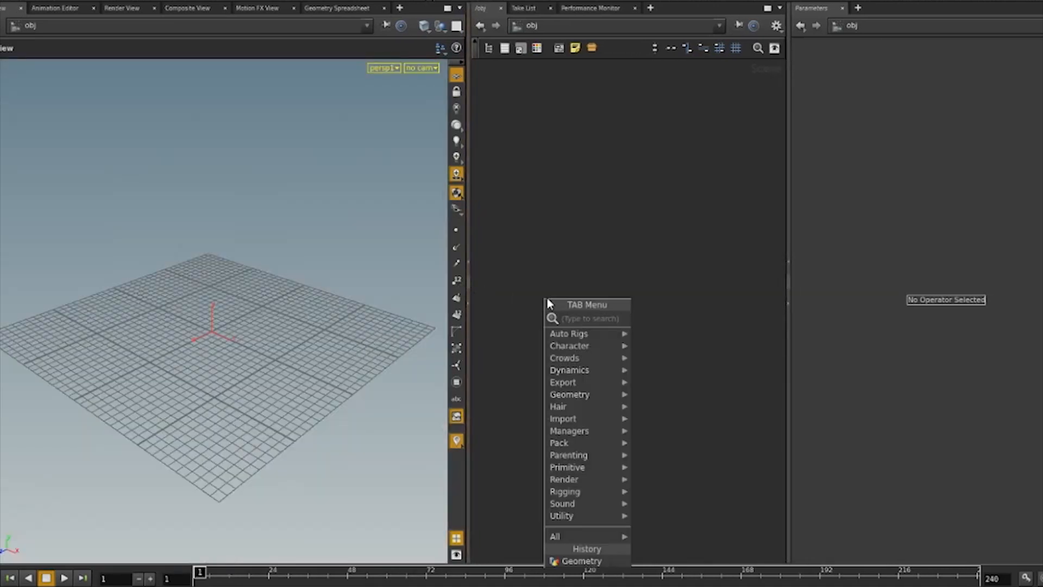
type("geo")
key("Return")
left_click(547, 298)
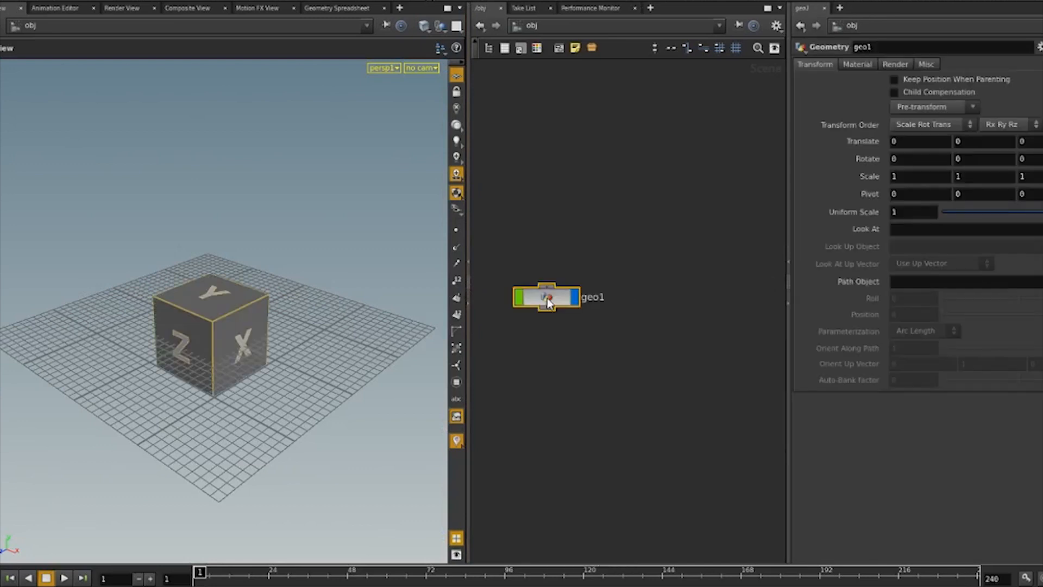
Rename the new geometry object as Tree1 and delete the default file node inside it.
double_click(588, 299)
key("BackSpace")
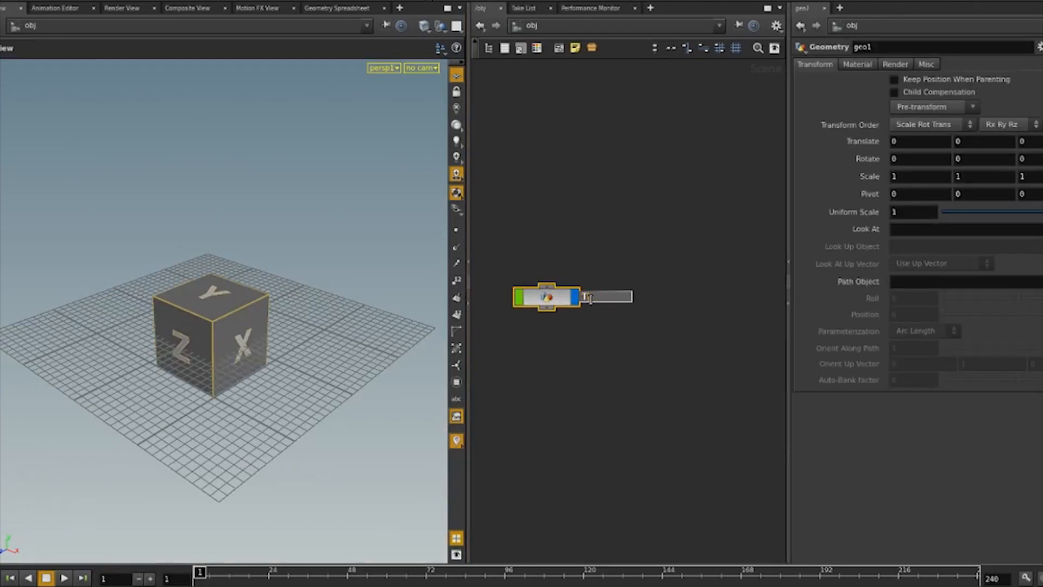
type("Tree1")
key("Return")
key("i")
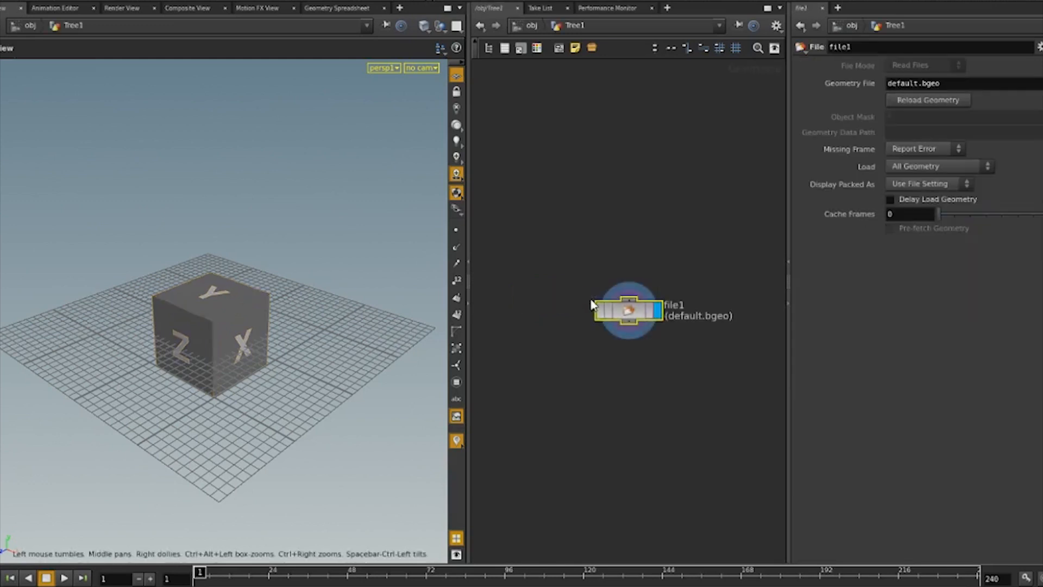
key("Delete")
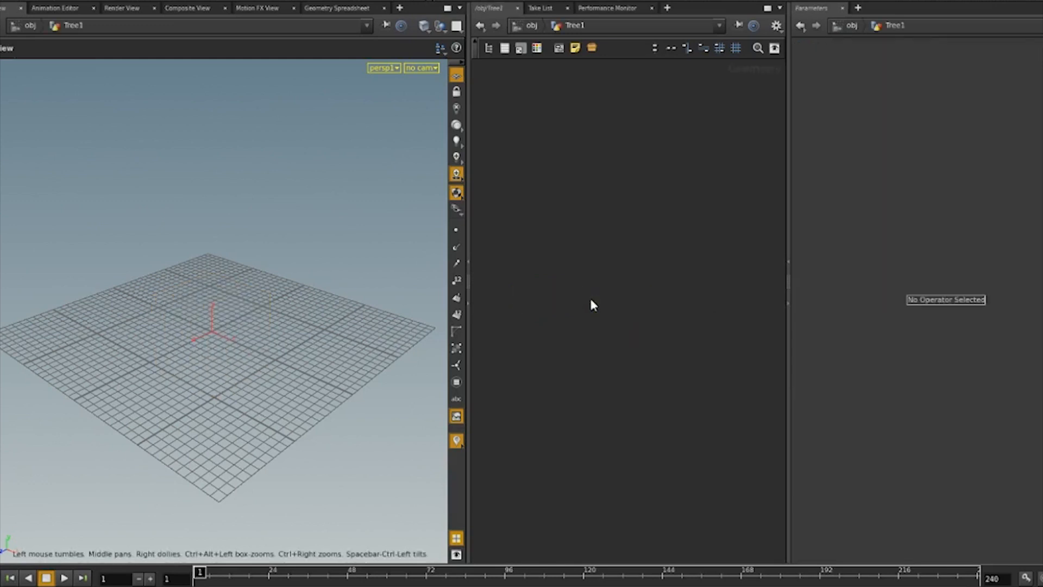
Add a TreeGenerator node inside Tree1 and frame the generated tree in the viewport.
key("Tab")
type("tree")
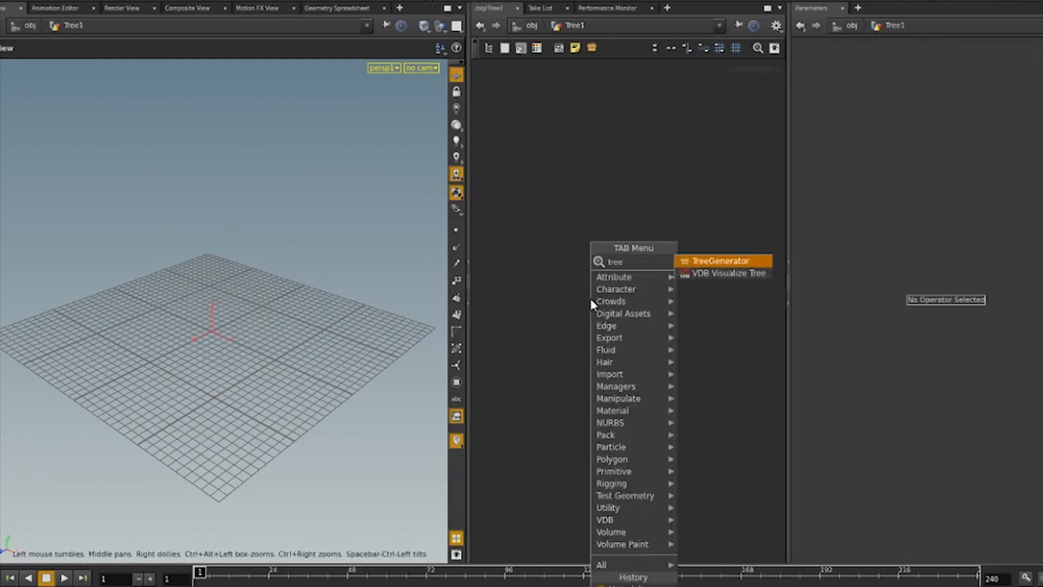
key("Return")
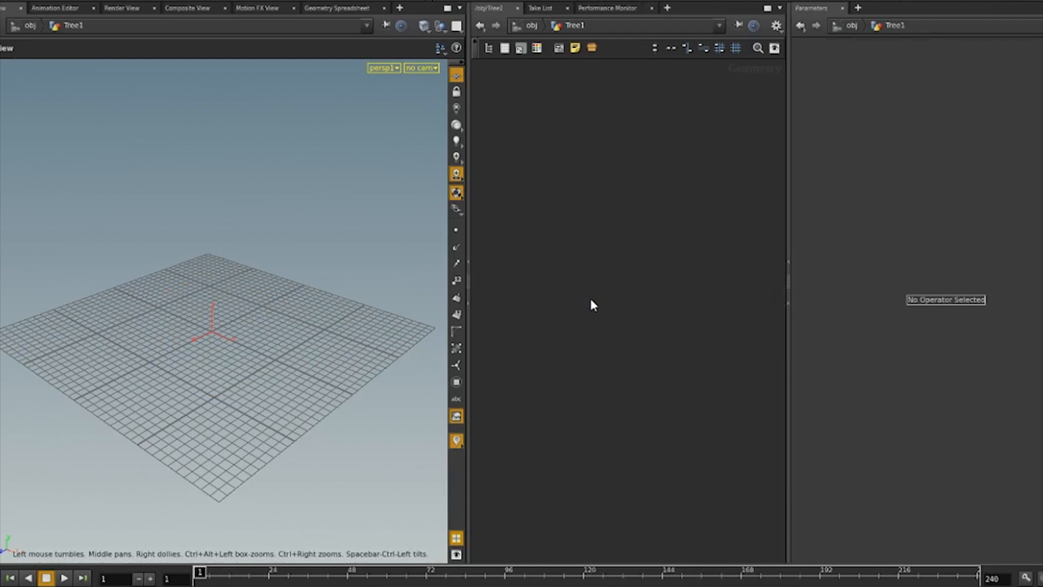
left_click(591, 302)
right_click_drag(319, 178, 152, 440)
middle_click_drag(291, 279, 282, 303)
left_click_drag(283, 304, 251, 373)
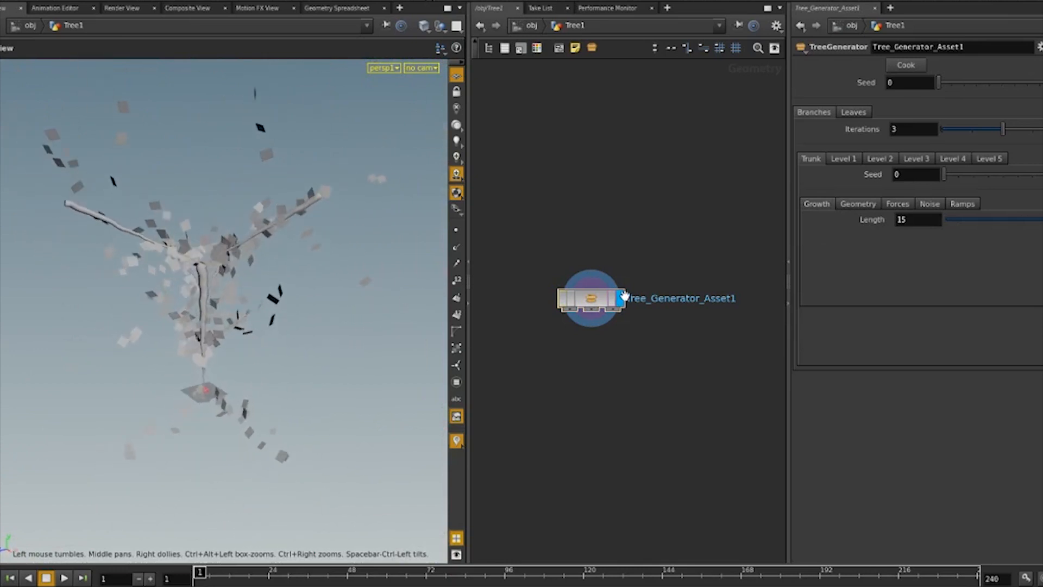
Raise the leaves' Minimum Level to 8 and set the branch Iterations to 1.
left_click(852, 113)
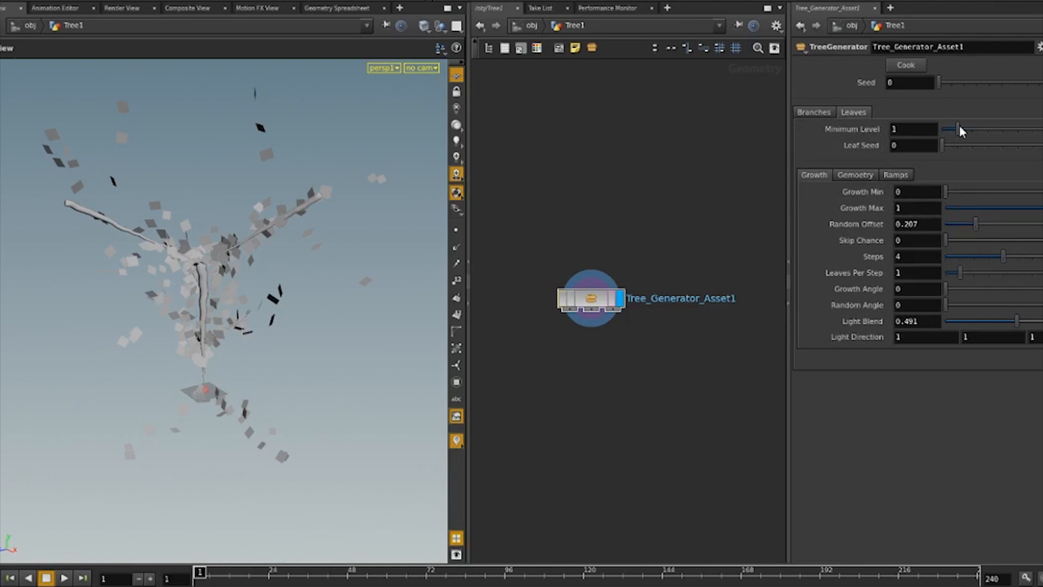
left_click_drag(960, 127, 1041, 131)
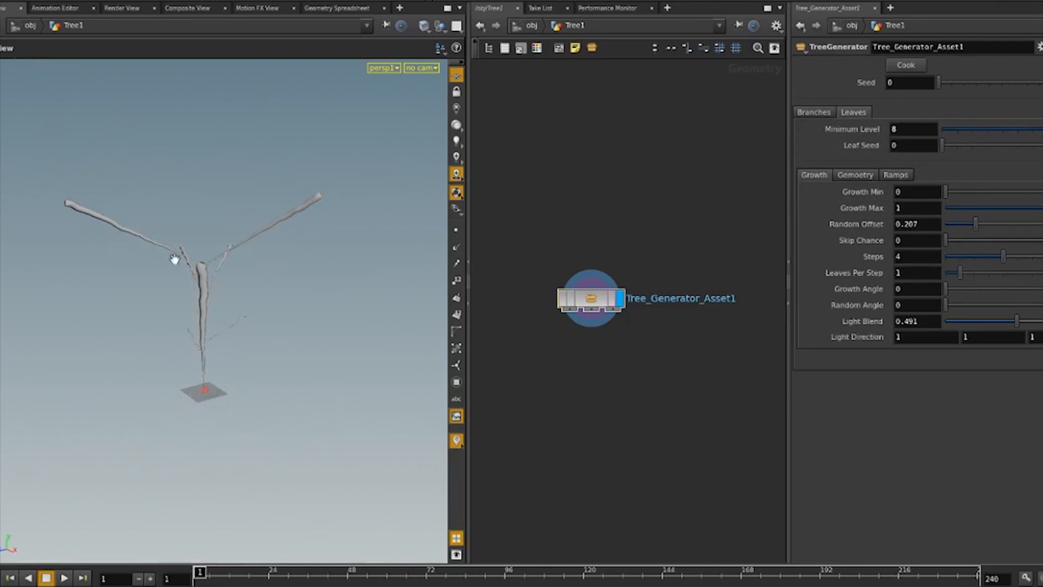
left_click(805, 113)
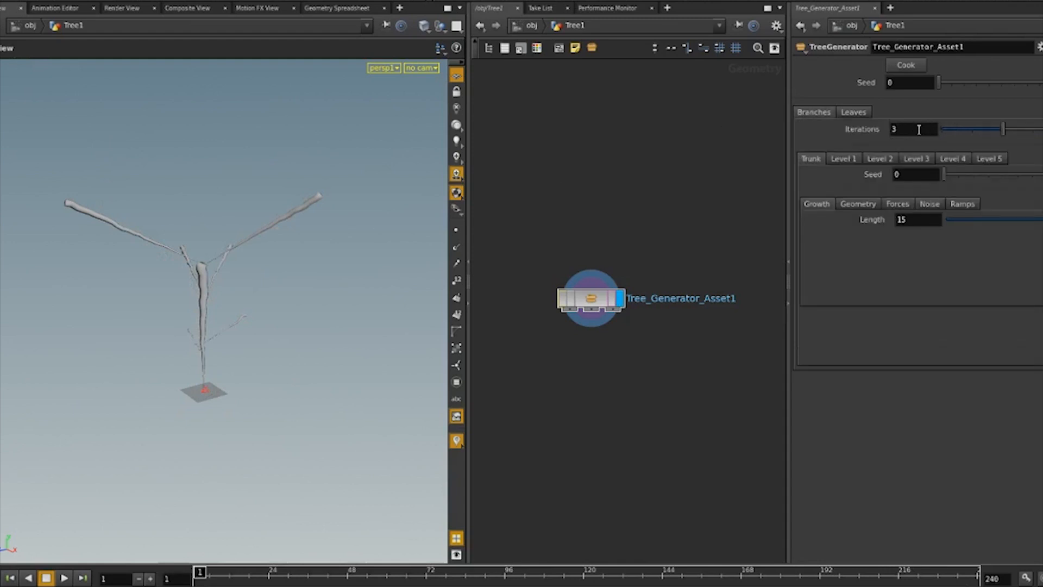
double_click(919, 130)
type("1")
key("Return")
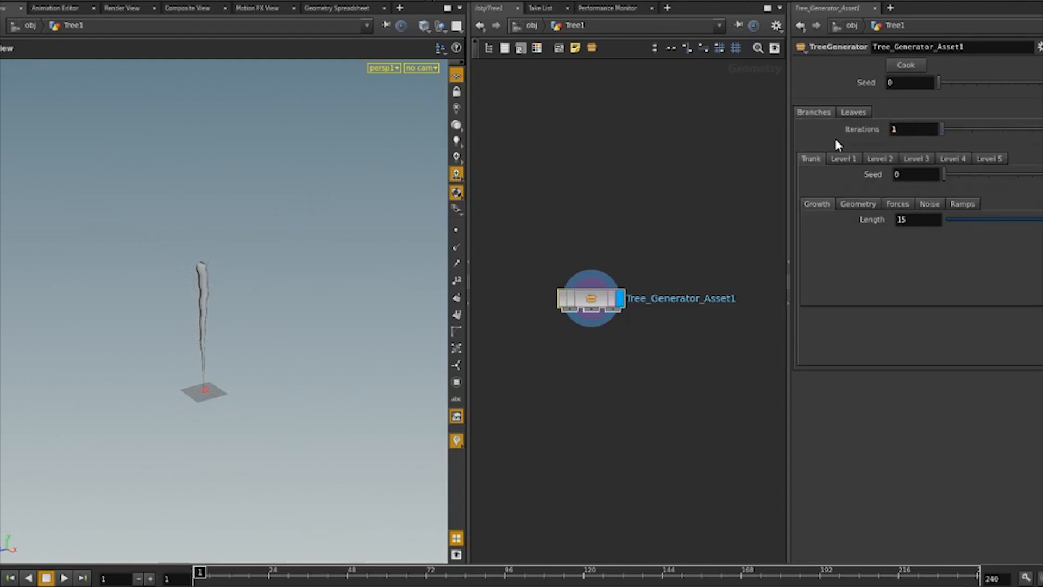
Switch the viewport shading so that wireframe edges are drawn over the shaded trunk.
scroll(286, 280, "up", 6)
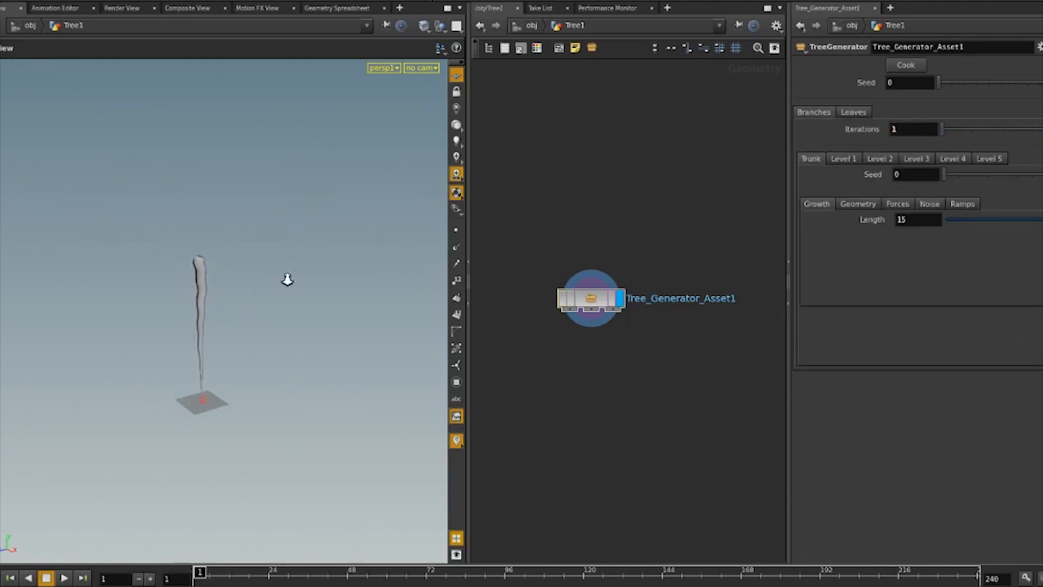
left_click(419, 31)
left_click(434, 145)
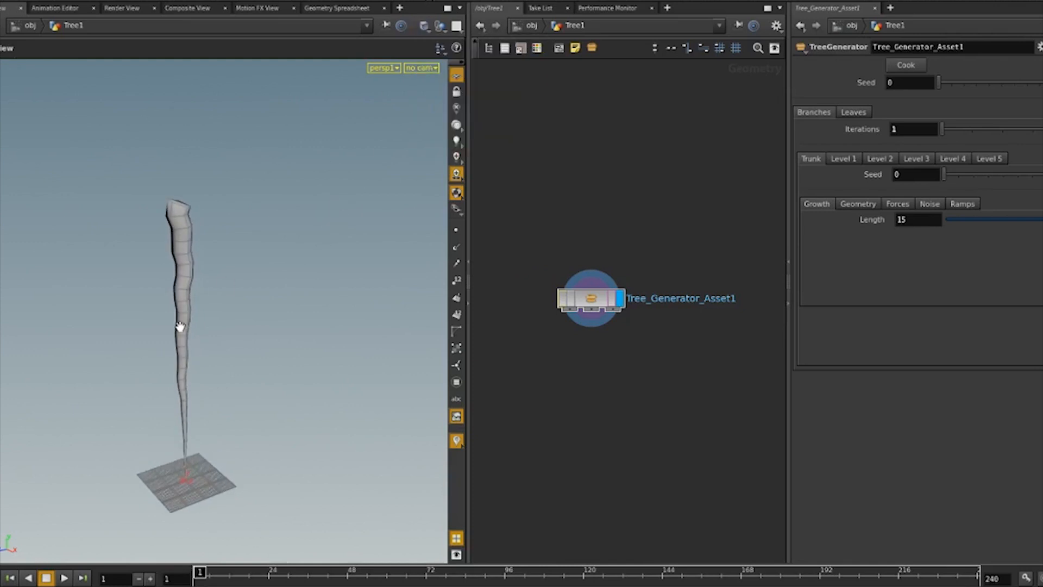
left_click_drag(180, 327, 180, 320)
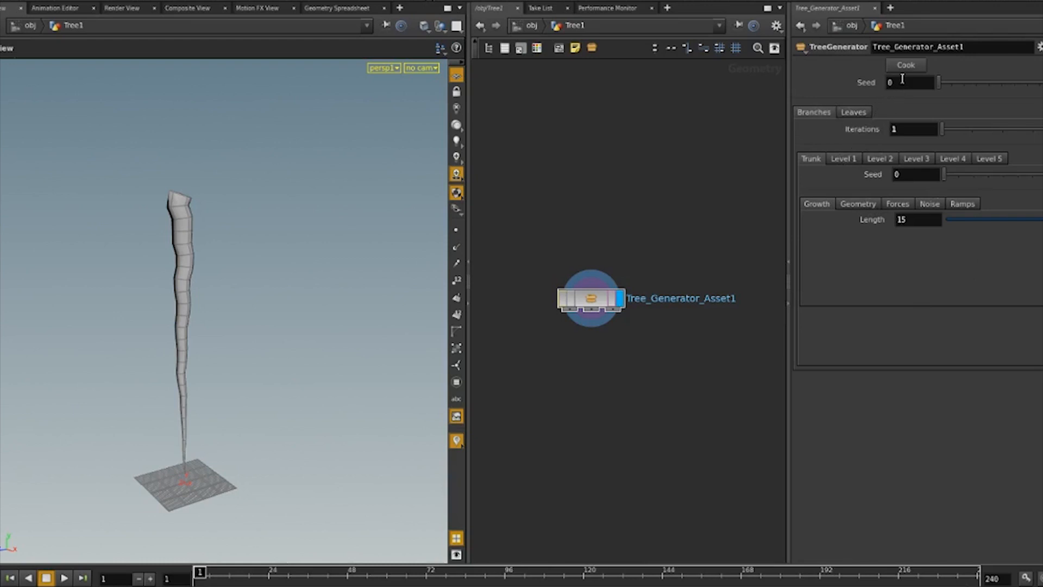
Try trunk lengths of 5 and 50, and return the trunk's Length to 15.
mouse_move(951, 84)
left_mouse_down()
mouse_move(980, 84)
mouse_move(938, 83)
left_mouse_up()
double_click(904, 220)
type("5")
key("Return")
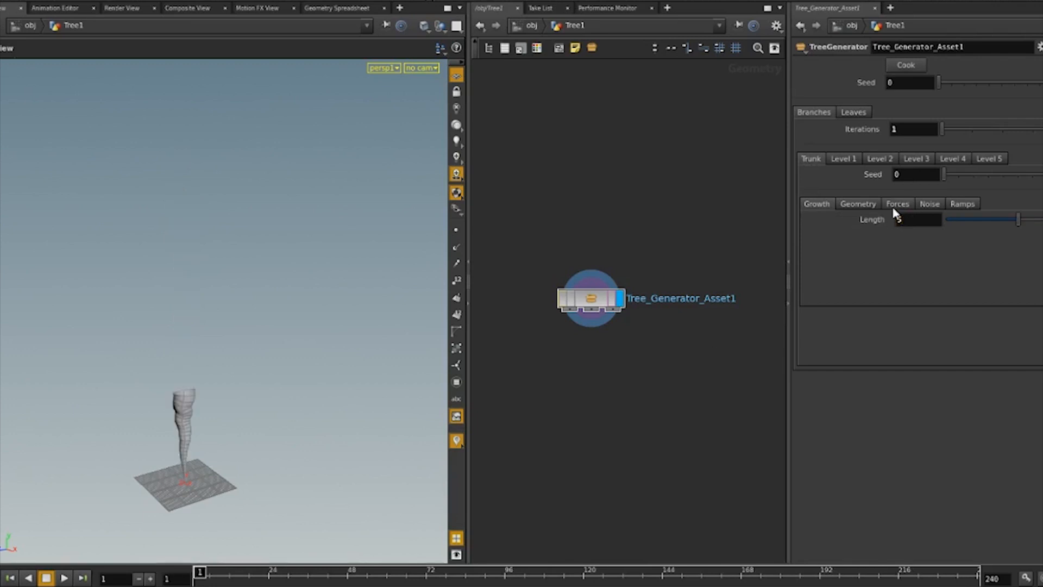
left_click(903, 219)
type("0")
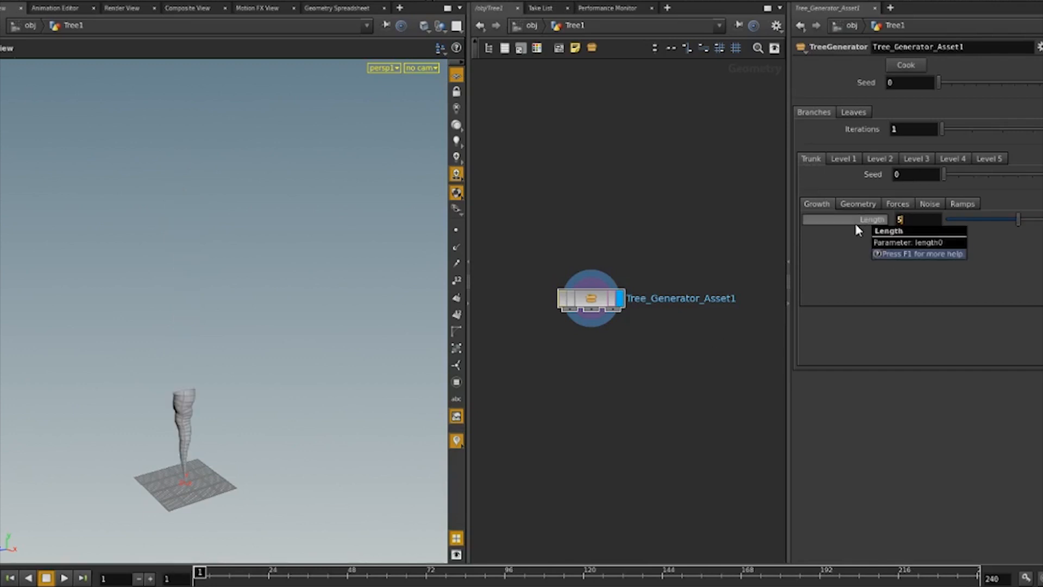
key("Return")
left_click_drag(245, 142, 153, 382)
left_click(915, 221)
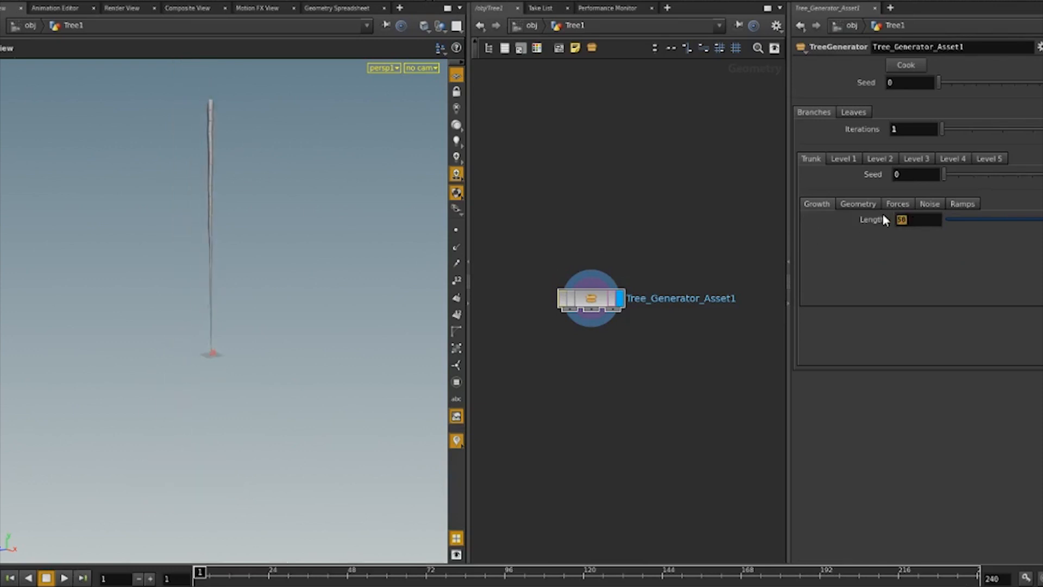
key("Return")
key("h")
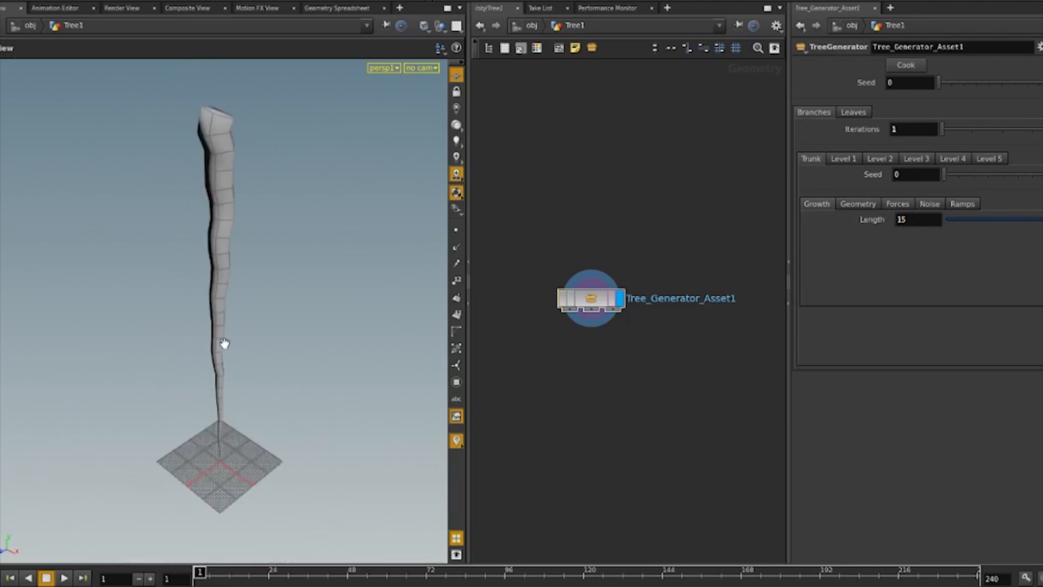
Reverse the trunk's width ramp so it starts at full width and its end point has a value of about 0.29.
left_click_drag(266, 326, 170, 310)
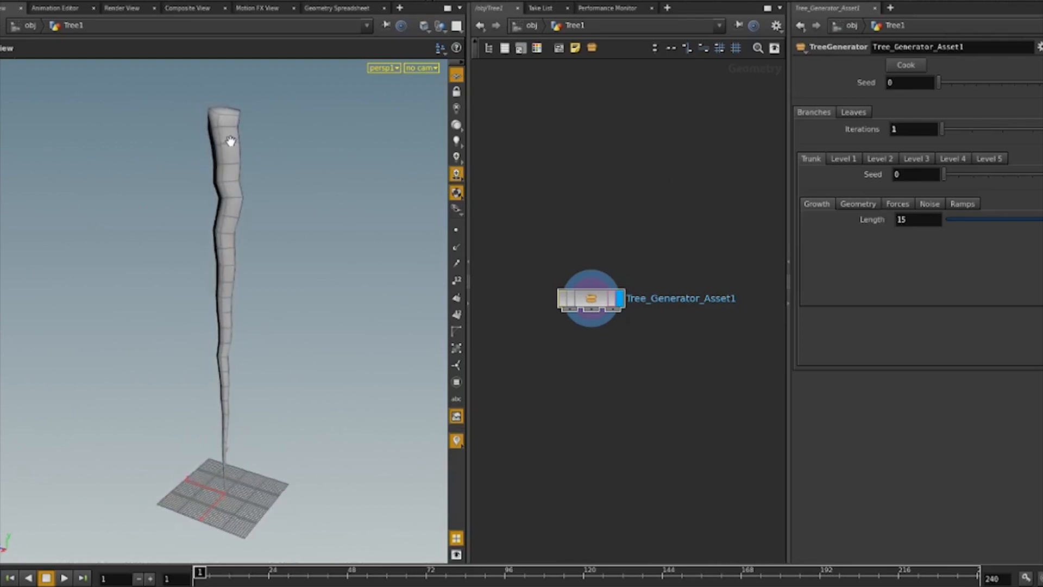
middle_click_drag(249, 246, 230, 273)
mouse_move(231, 273)
left_mouse_down()
mouse_move(226, 284)
mouse_move(250, 274)
left_mouse_up()
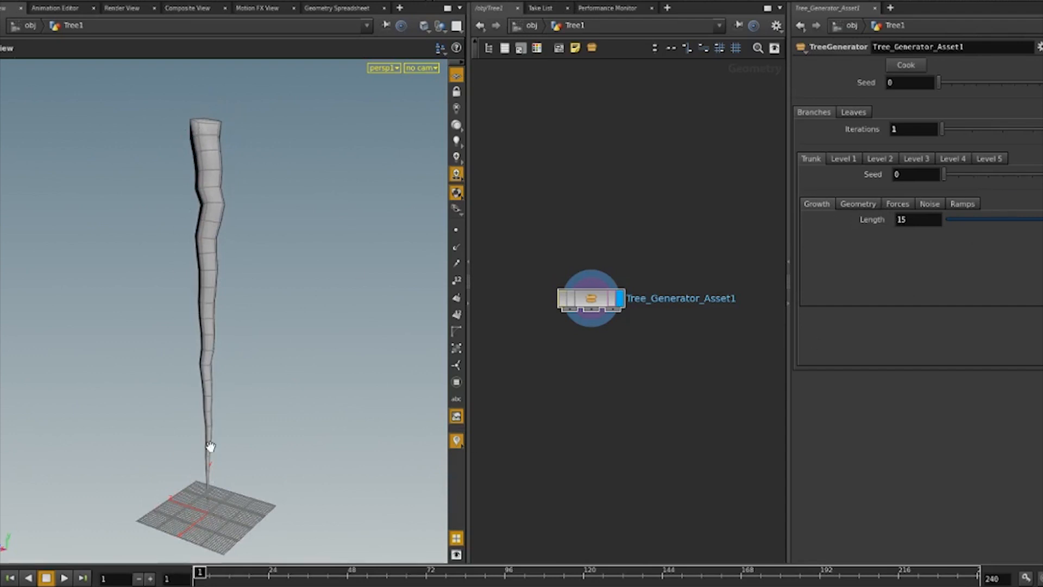
left_click(964, 204)
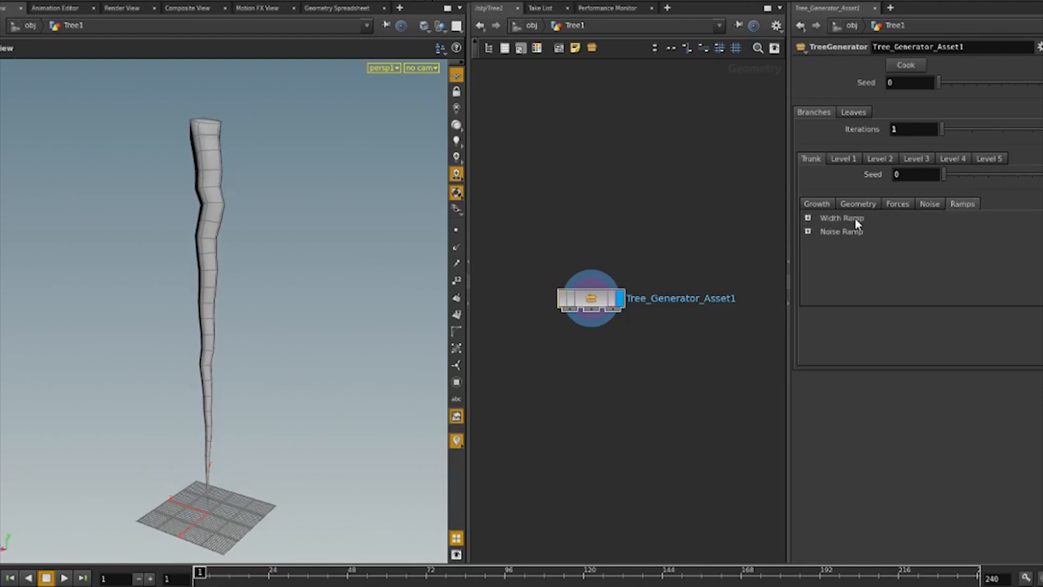
left_click(808, 218)
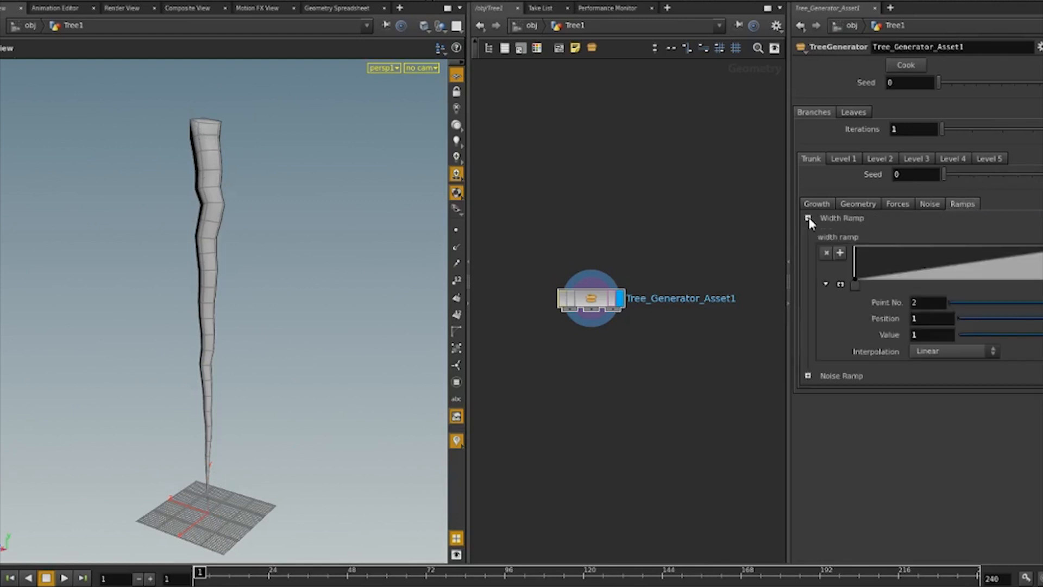
left_click_drag(856, 285, 832, 290)
left_click_drag(998, 286, 1042, 286)
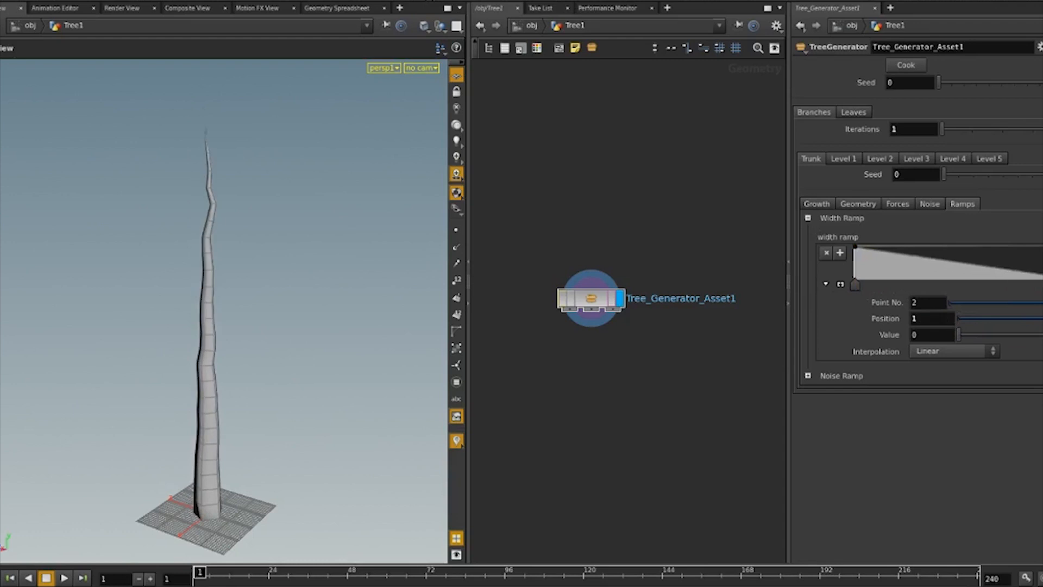
mouse_move(1041, 280)
left_mouse_down()
mouse_move(1042, 248)
mouse_move(1042, 270)
left_mouse_up()
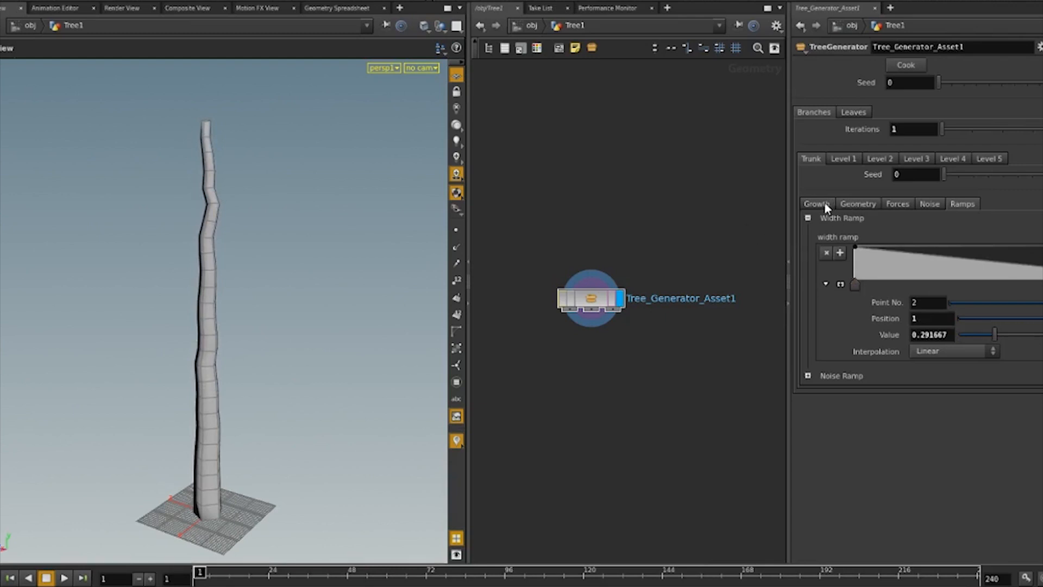
Set the number of Segments in the trunk's geometry to 50.
left_click(863, 206)
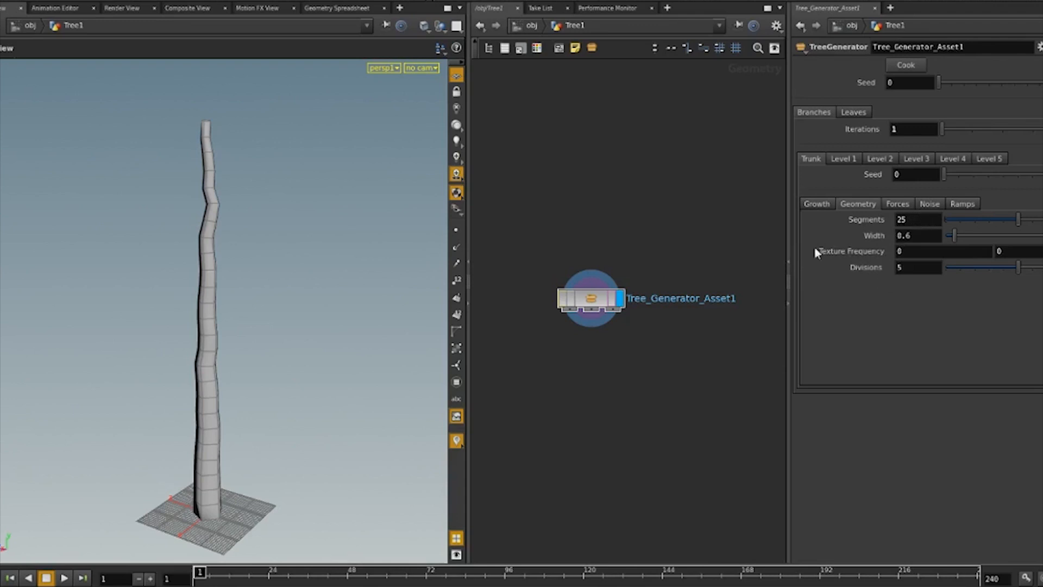
double_click(913, 224)
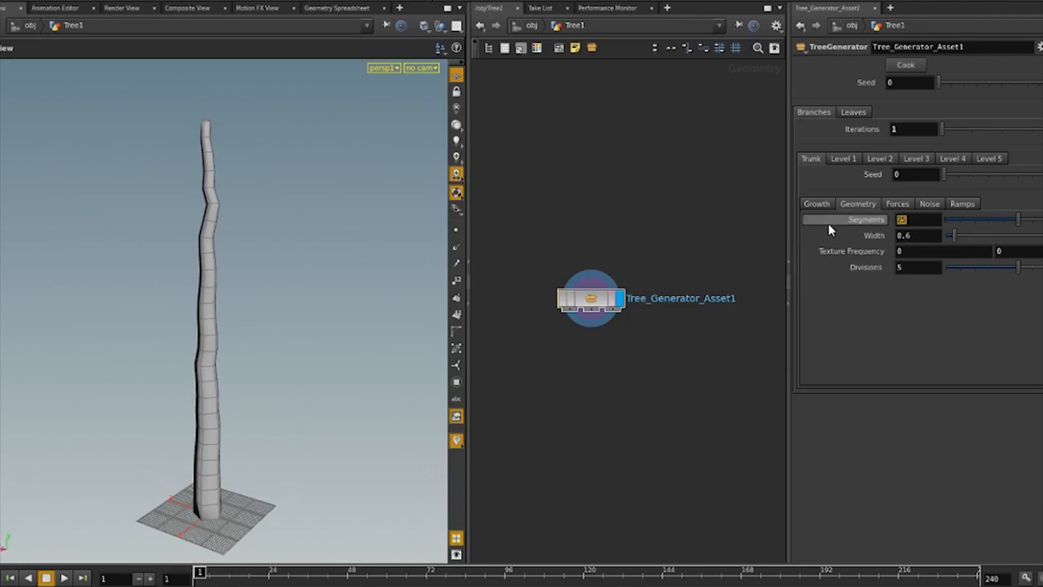
type("50")
key("Return")
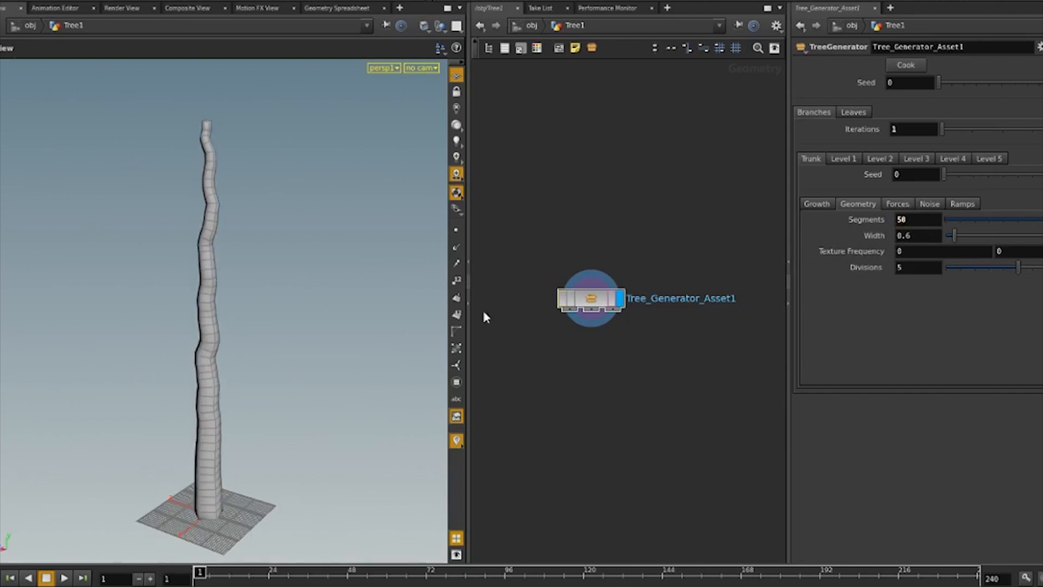
left_click_drag(292, 307, 223, 308)
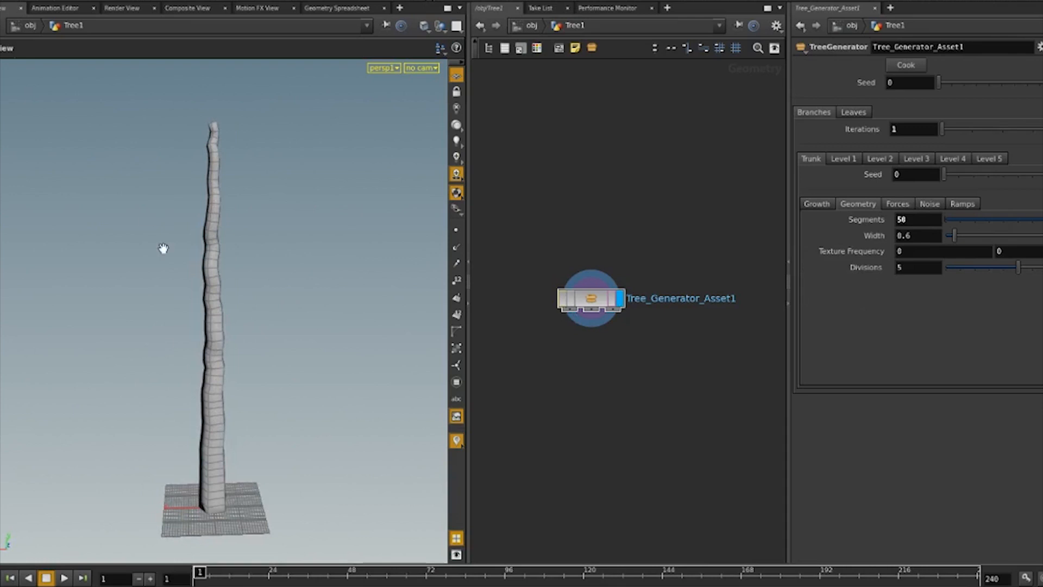
Set the Divisions in the trunk's geometry to 16.
left_click(904, 267)
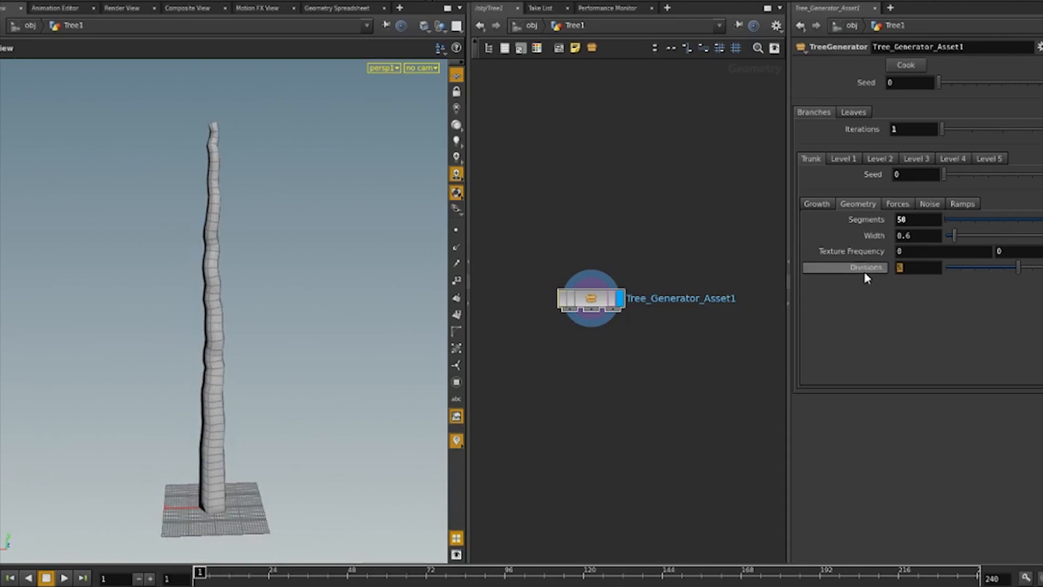
type("16")
key("Return")
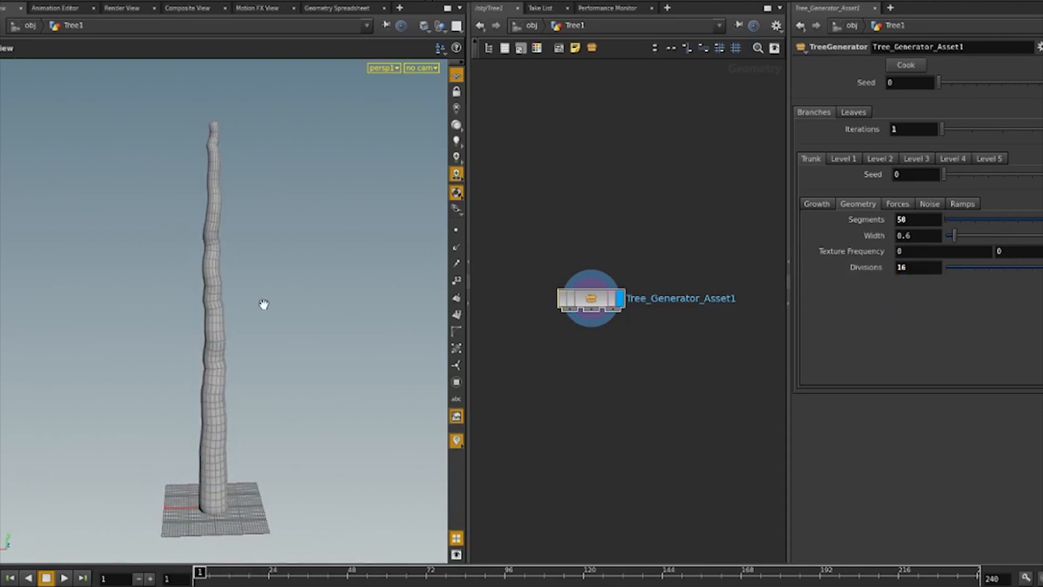
left_click_drag(263, 303, 244, 319)
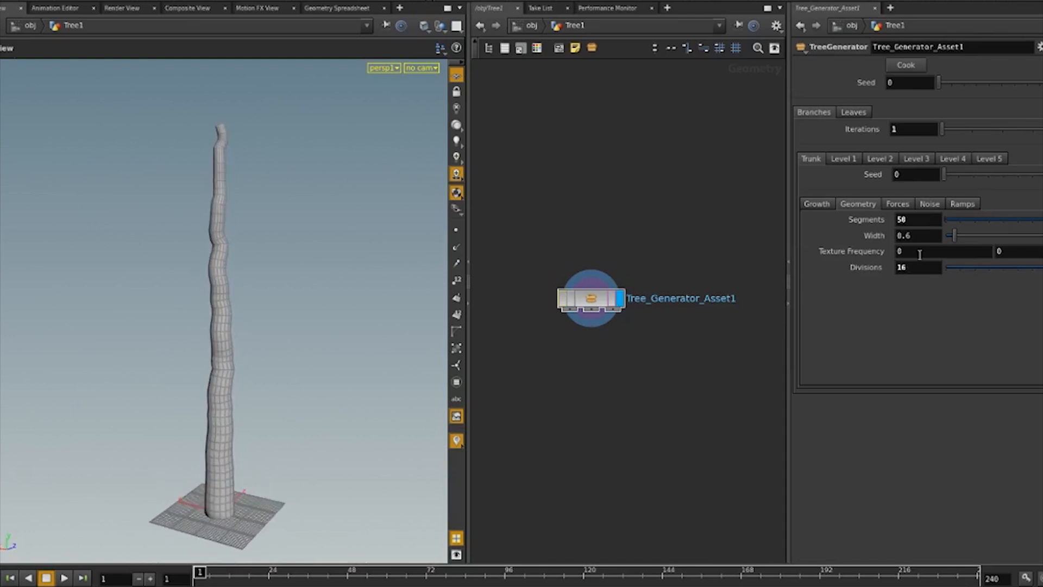
Examine the trunk's width, growth and gravity force settings.
left_click_drag(955, 234, 956, 245)
left_click(824, 207)
left_click(898, 206)
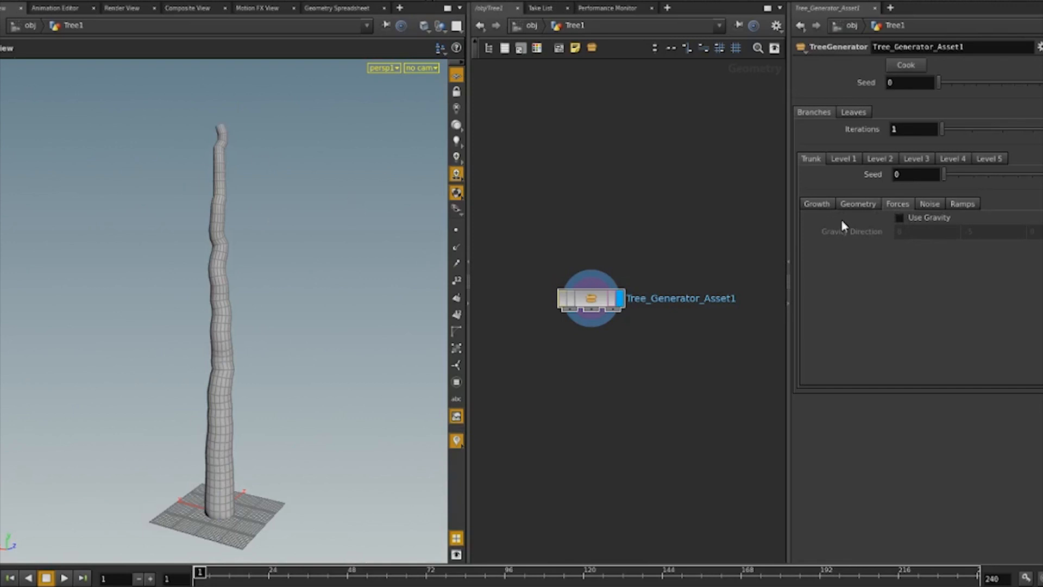
Toggle the trunk's Use Gravity on and off, and its Use Noise off and on, to compare their effects.
left_click(900, 218)
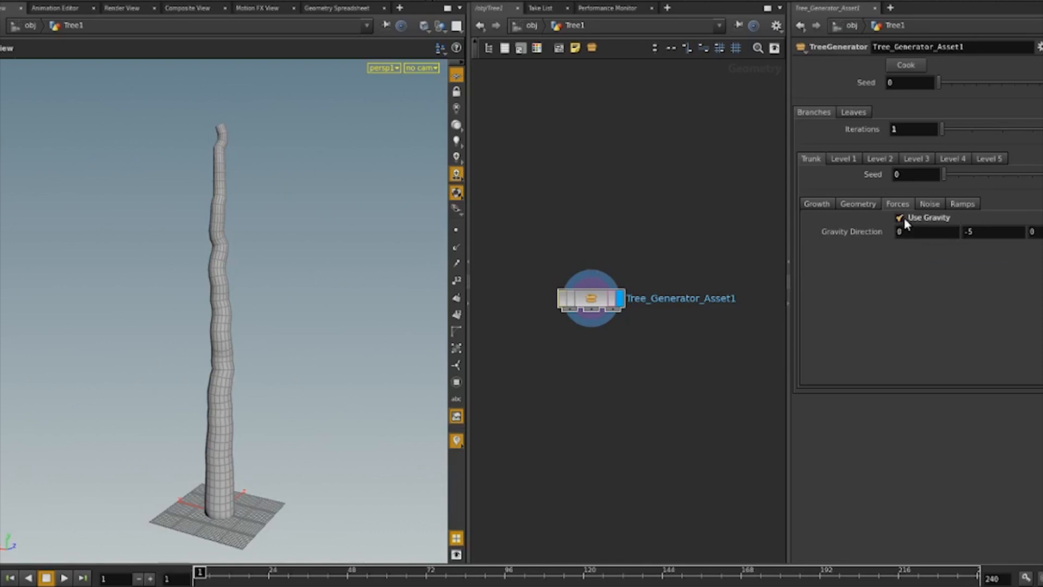
left_click(900, 218)
left_click(928, 202)
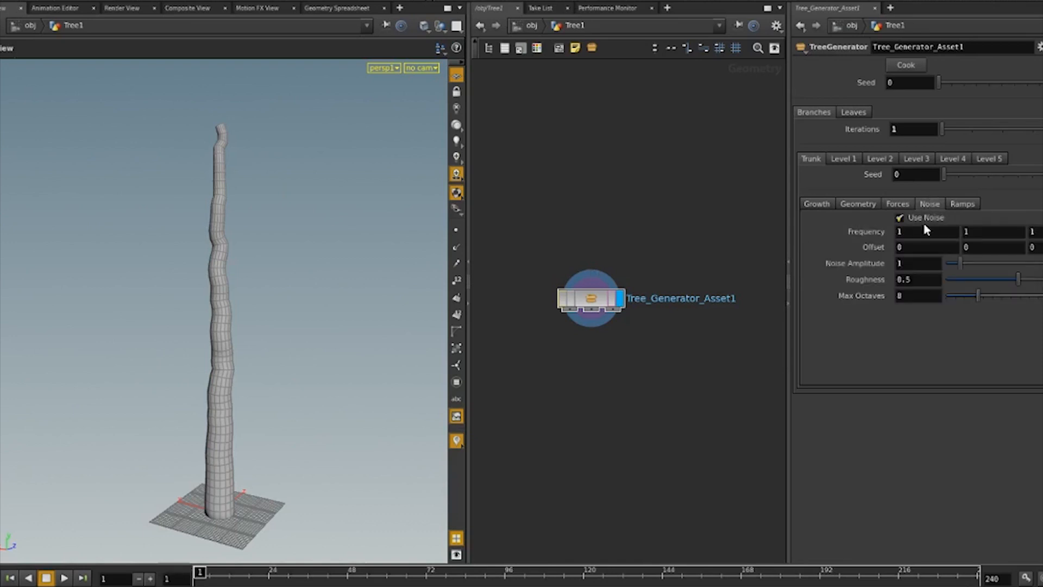
left_click(908, 217)
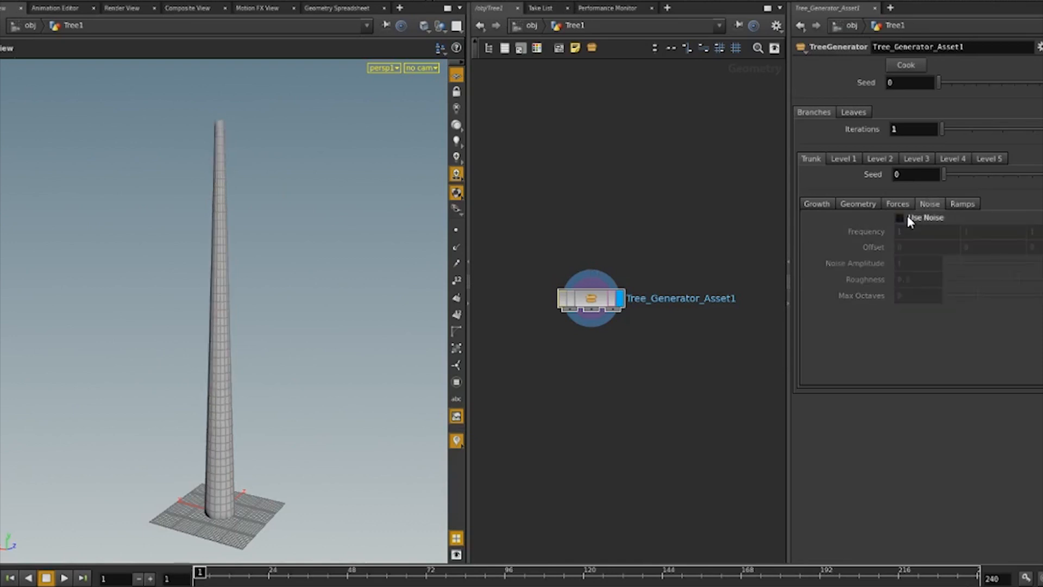
left_click(907, 217)
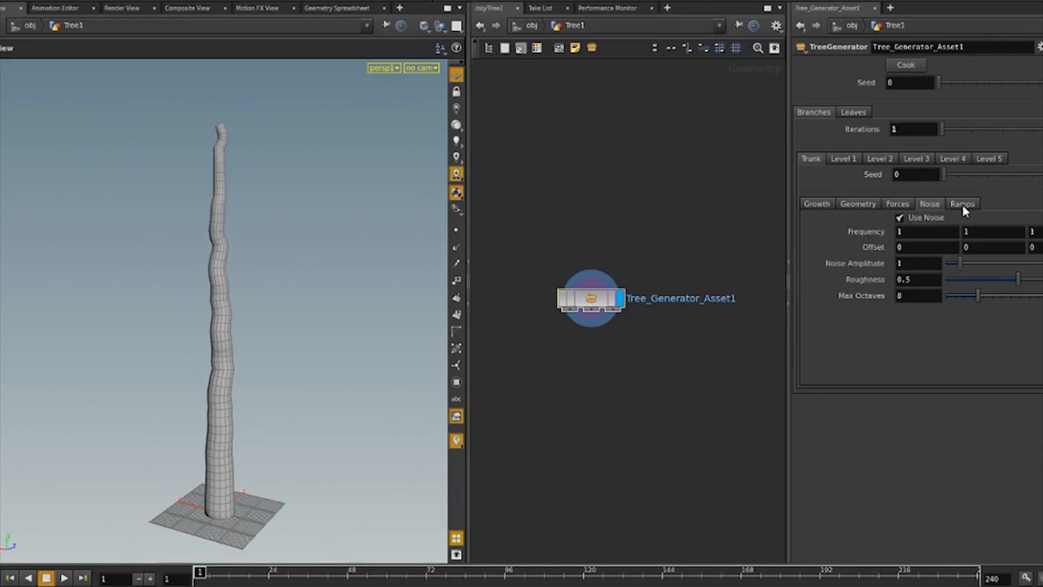
Set the branch Iterations to 2 to grow a first level of branches from the trunk.
left_click(818, 206)
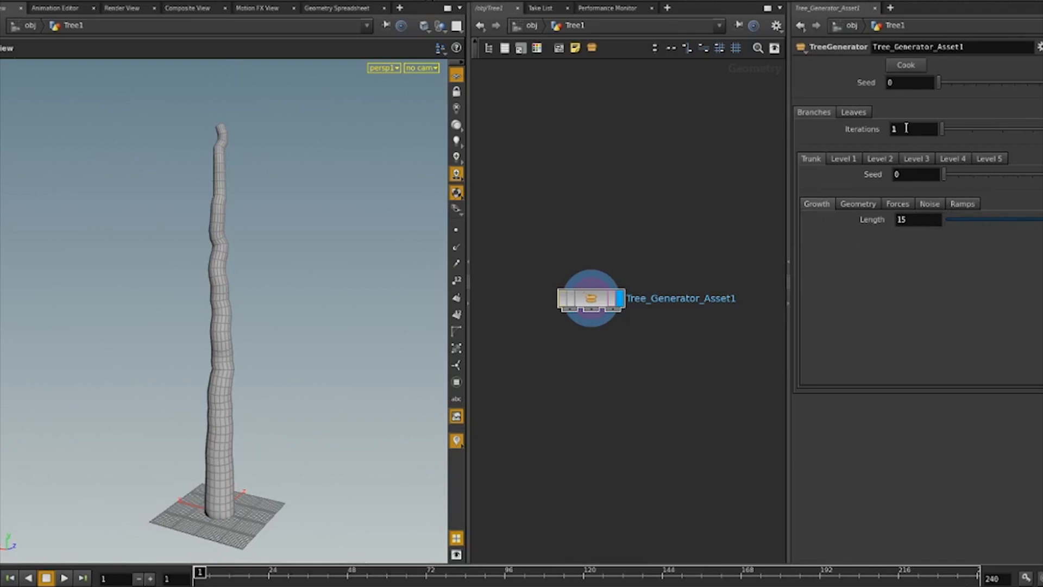
key("Return")
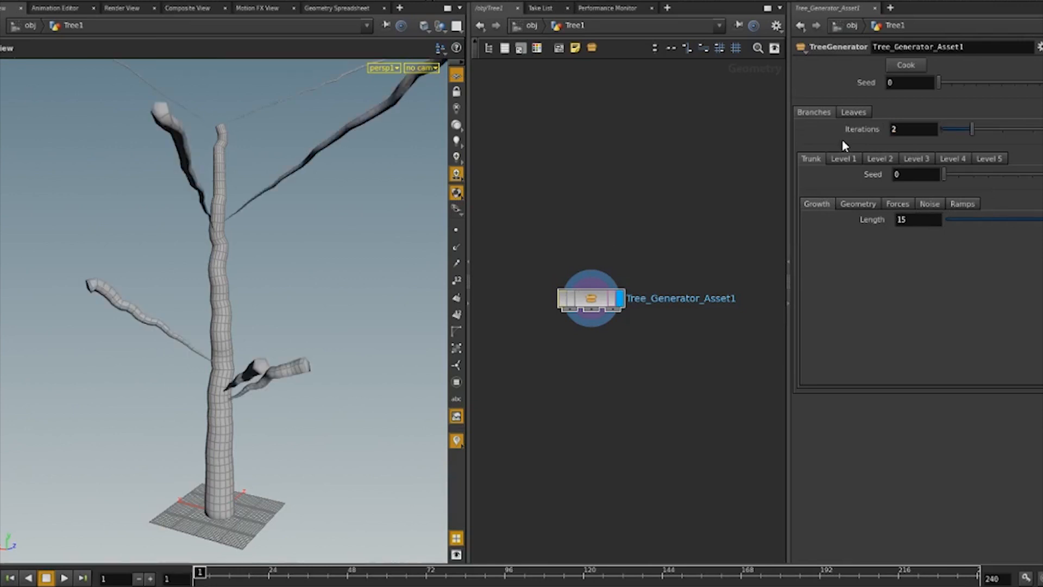
right_click_drag(345, 263, 303, 295)
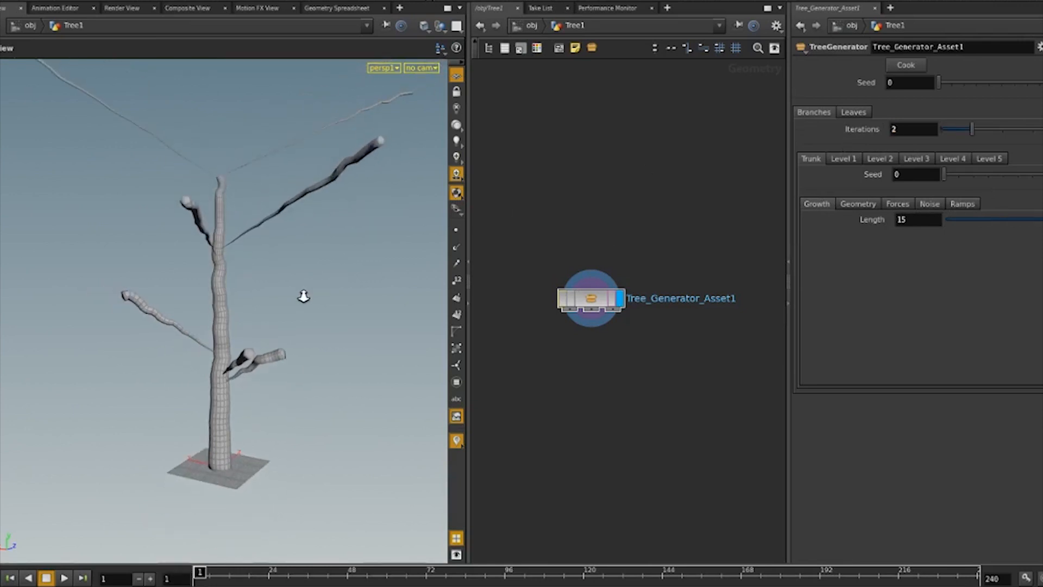
Reverse the Level 1 width ramp so branches start at full width, with an end point value of 0.3125.
left_click(843, 161)
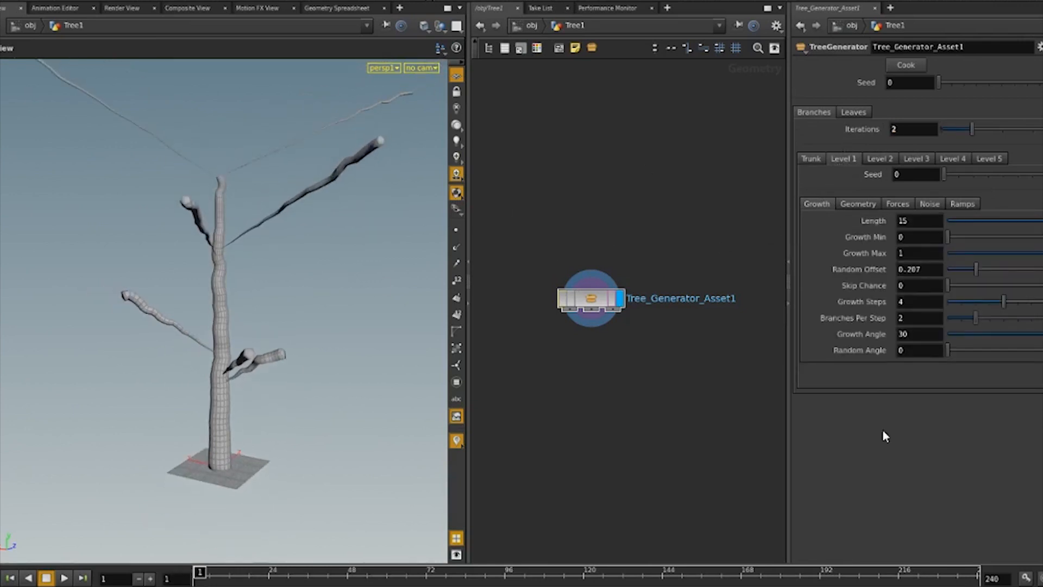
middle_click_drag(289, 299, 272, 356)
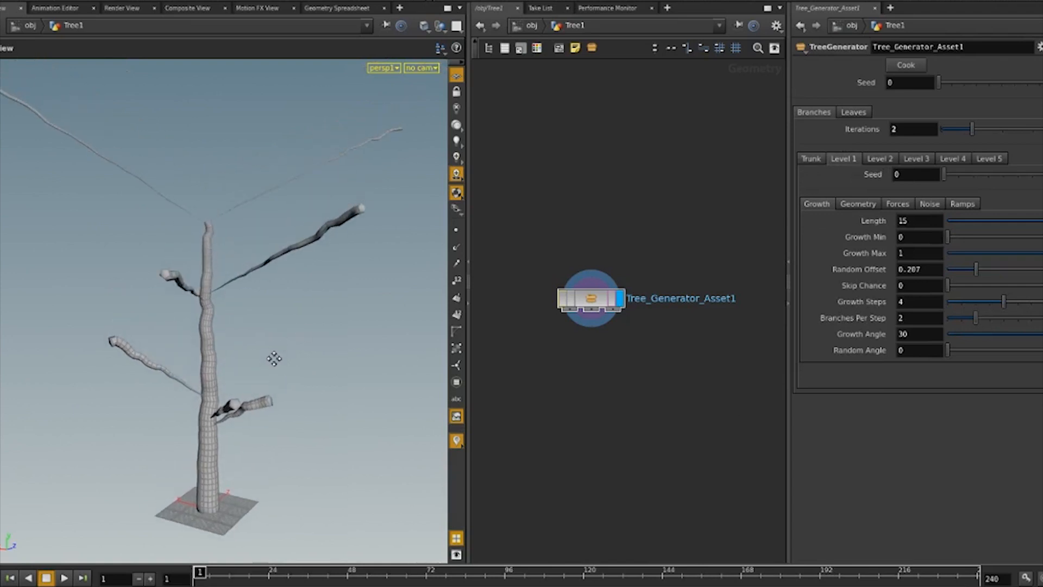
left_click(961, 205)
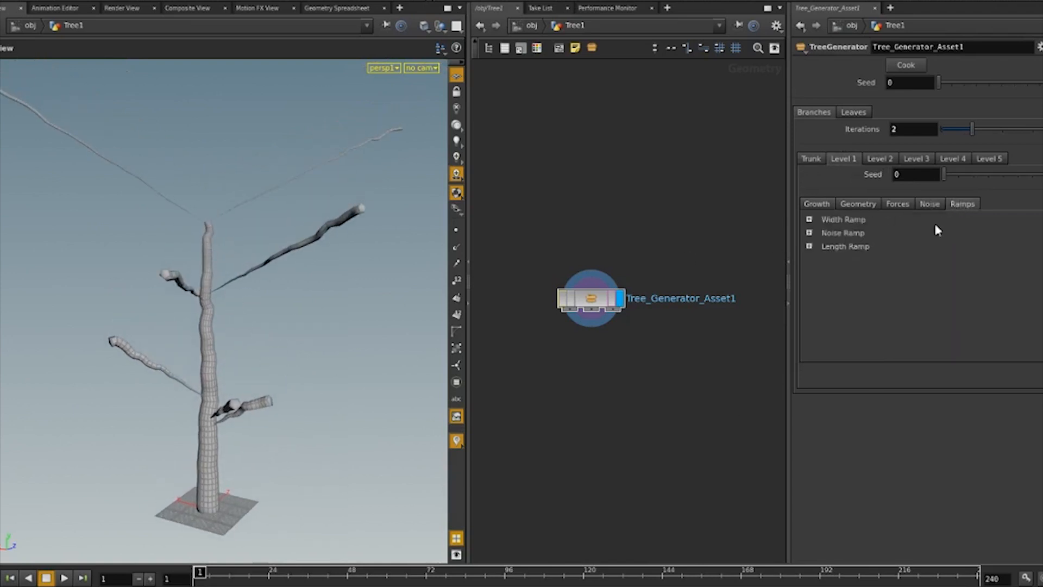
left_click(820, 220)
left_click_drag(860, 286, 825, 295)
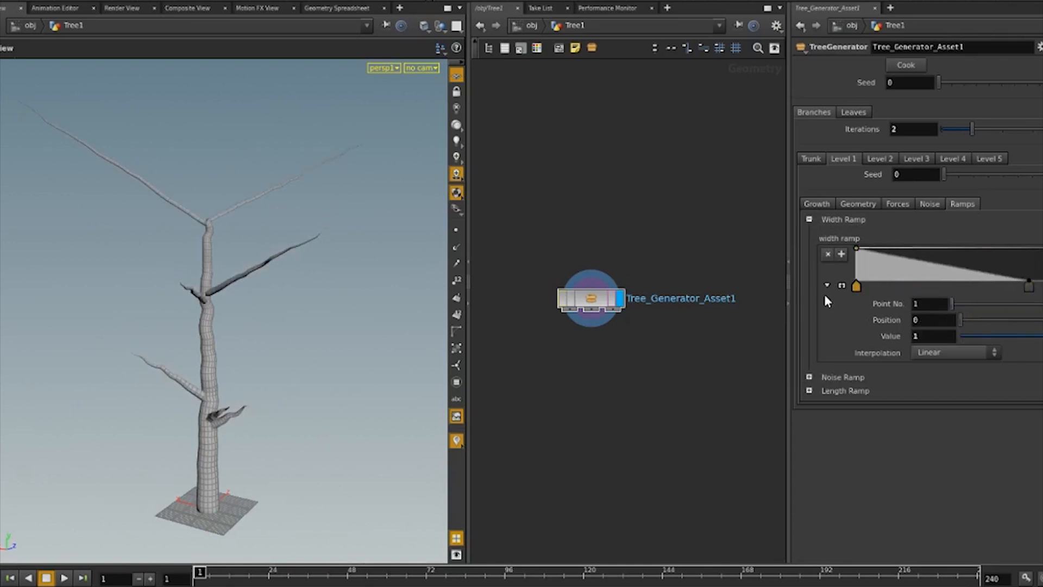
mouse_move(1031, 286)
left_mouse_down()
mouse_move(1042, 288)
mouse_move(1042, 272)
left_mouse_up()
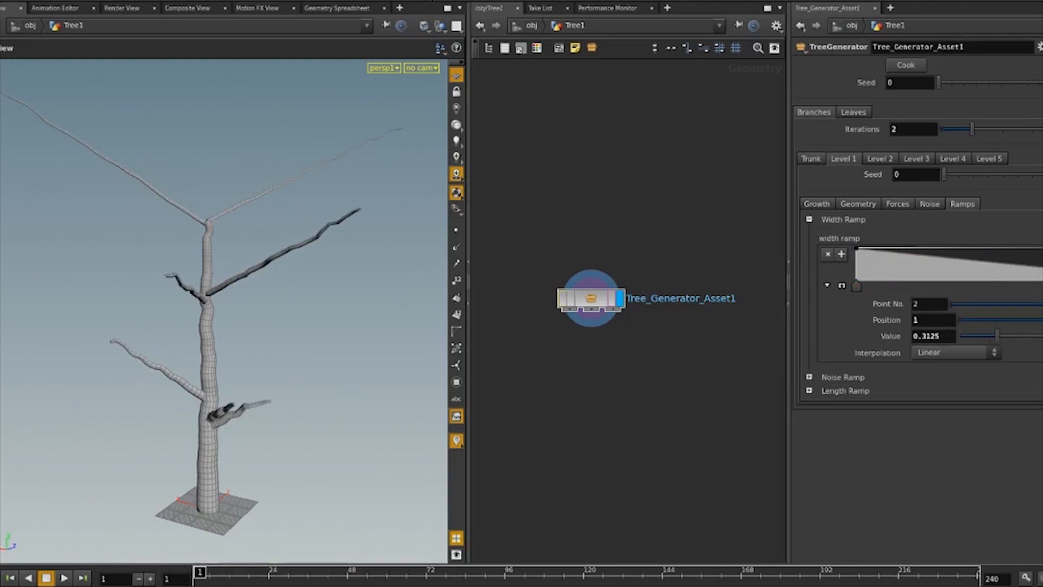
mouse_move(363, 333)
left_mouse_down()
mouse_move(310, 359)
mouse_move(343, 354)
mouse_move(344, 334)
left_mouse_up()
left_click_drag(275, 286, 244, 315)
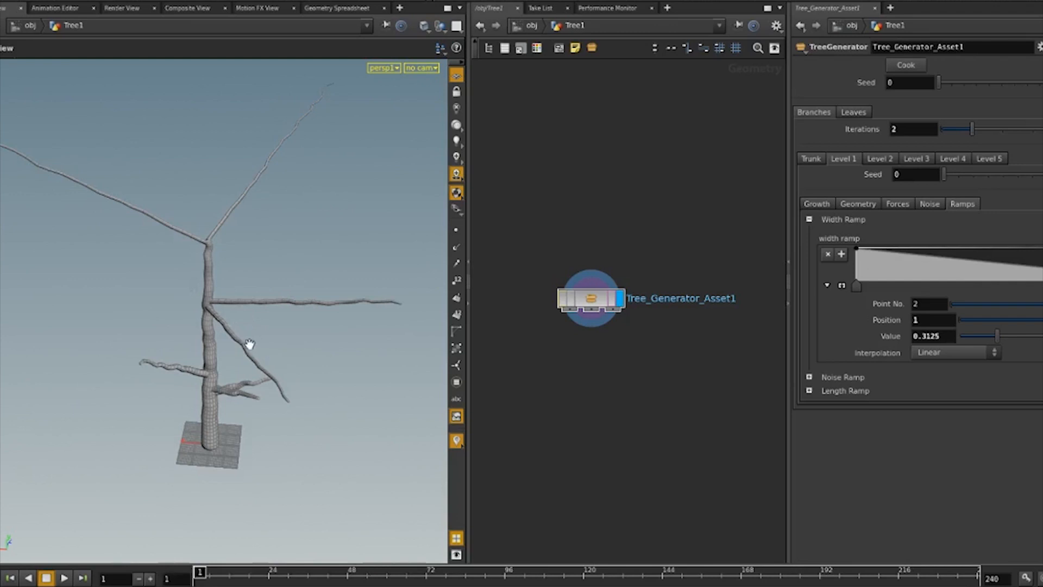
Set the Level 1 branches' growth Length to 8, and increase it to 10.
left_click(821, 203)
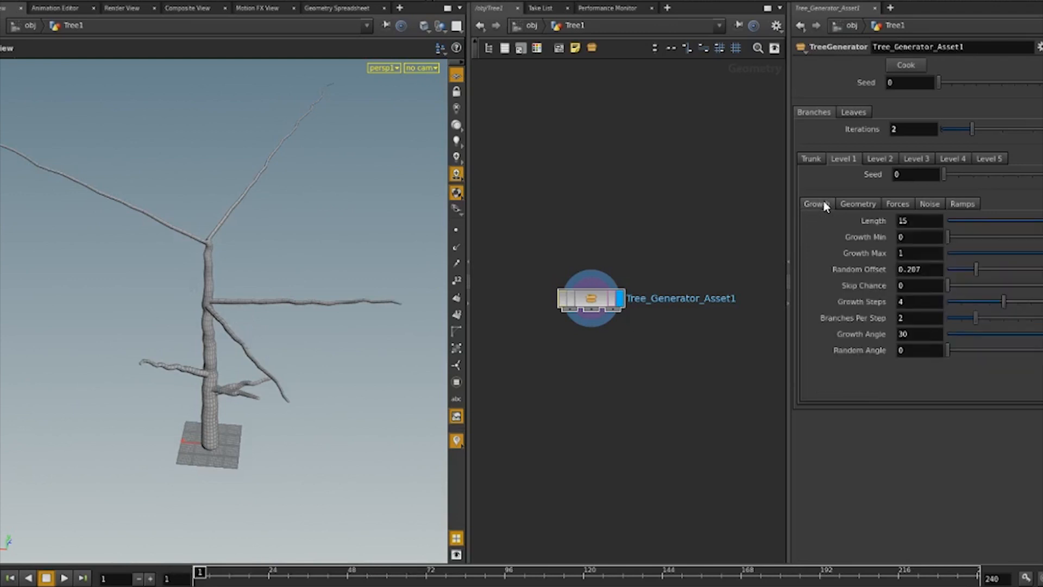
double_click(912, 223)
type("8")
key("Return")
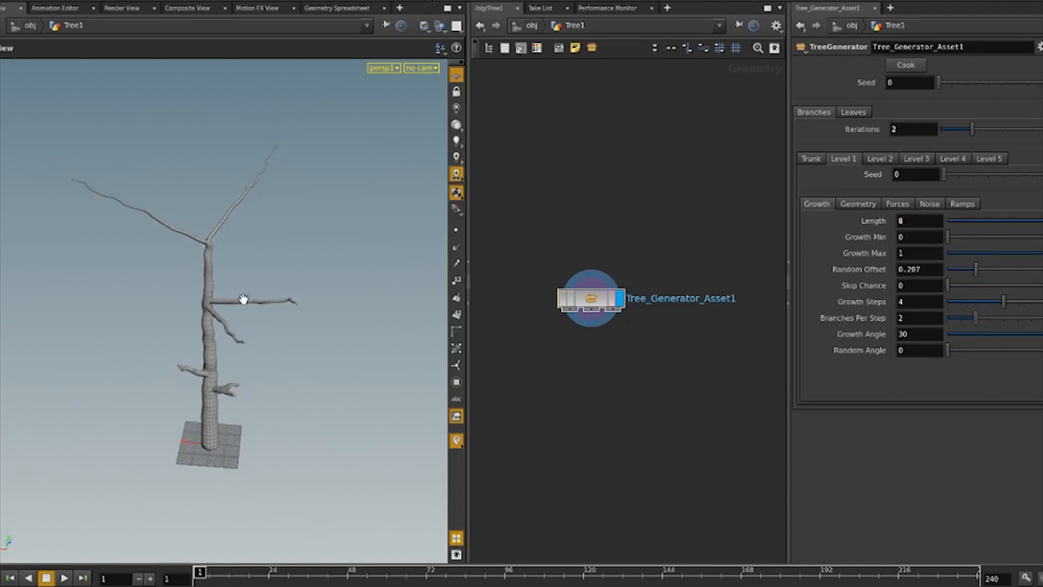
left_click_drag(264, 340, 264, 299)
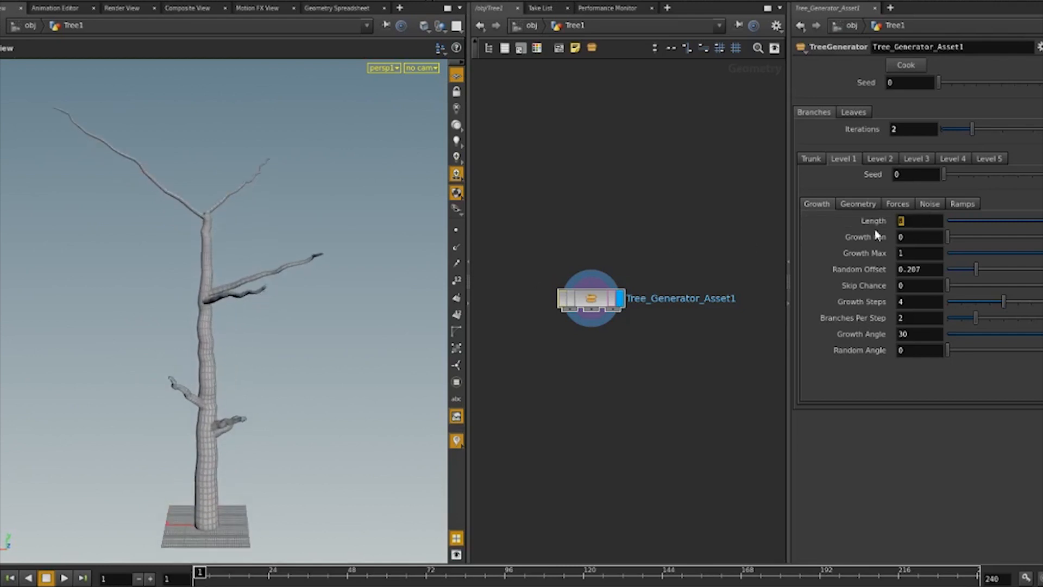
type("10")
key("Return")
left_click_drag(260, 380, 282, 392)
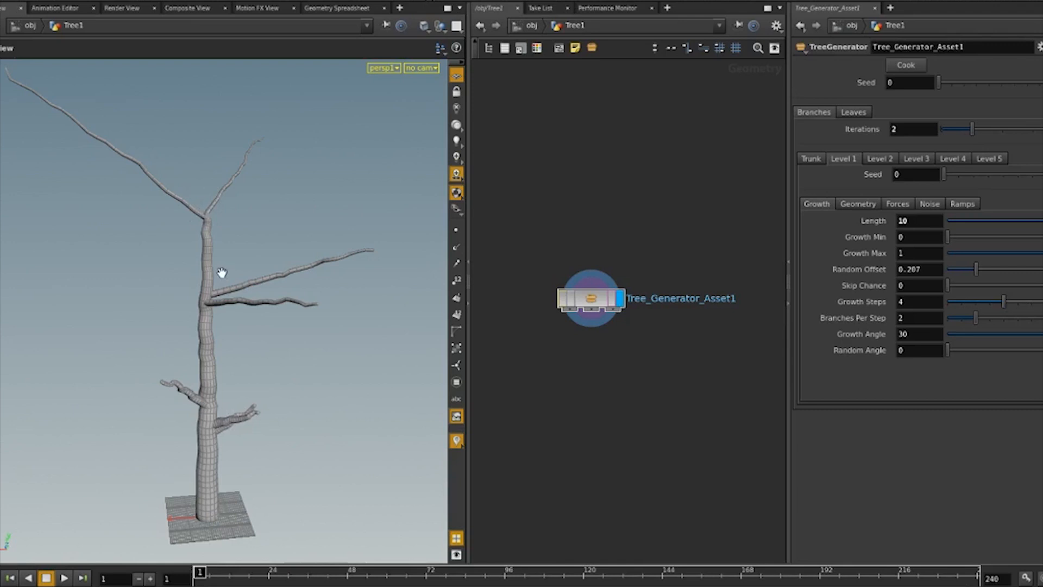
Try Growth Min values of 1, 0.1 and 0.05 for the Level 1 branches.
left_click_drag(949, 239, 1042, 246)
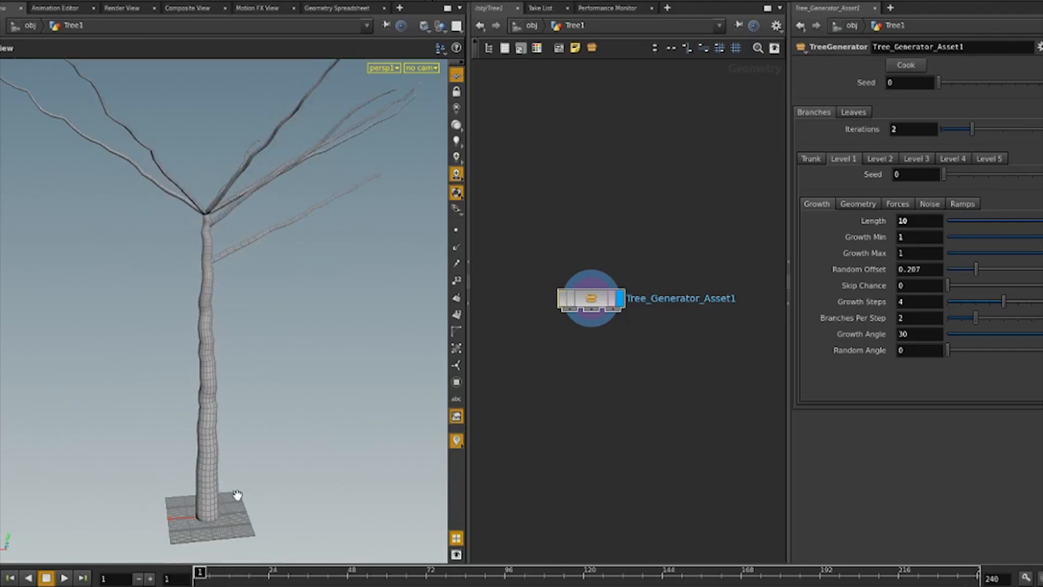
double_click(922, 236)
type("0.1")
key("Return")
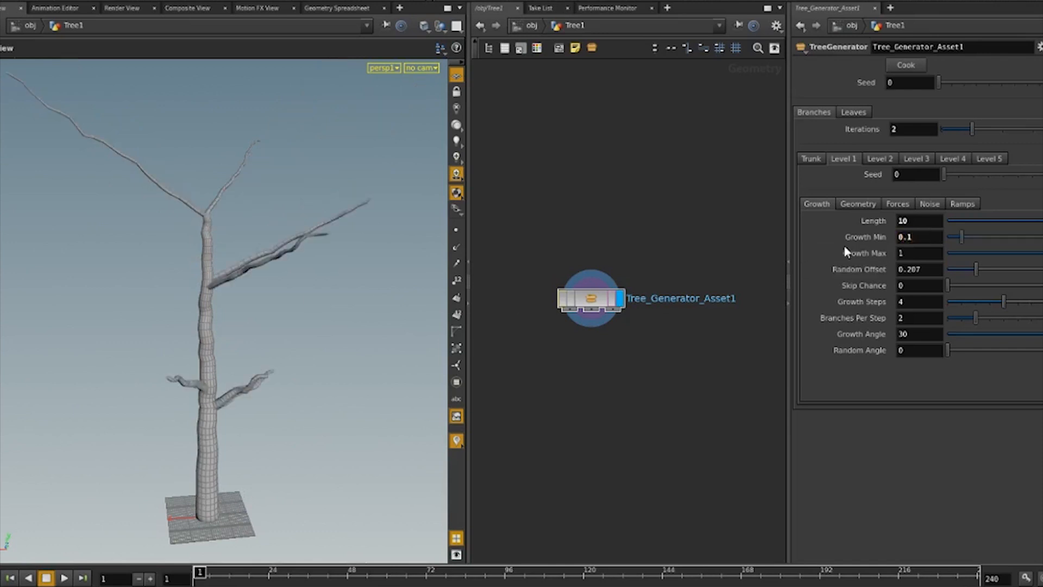
left_click_drag(168, 384, 293, 360)
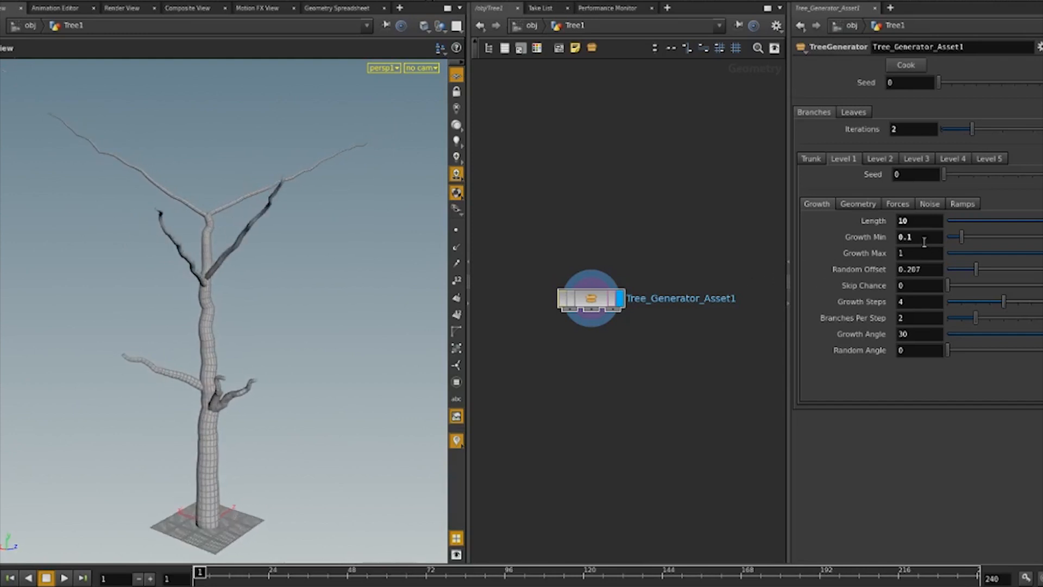
type("5")
key("Return")
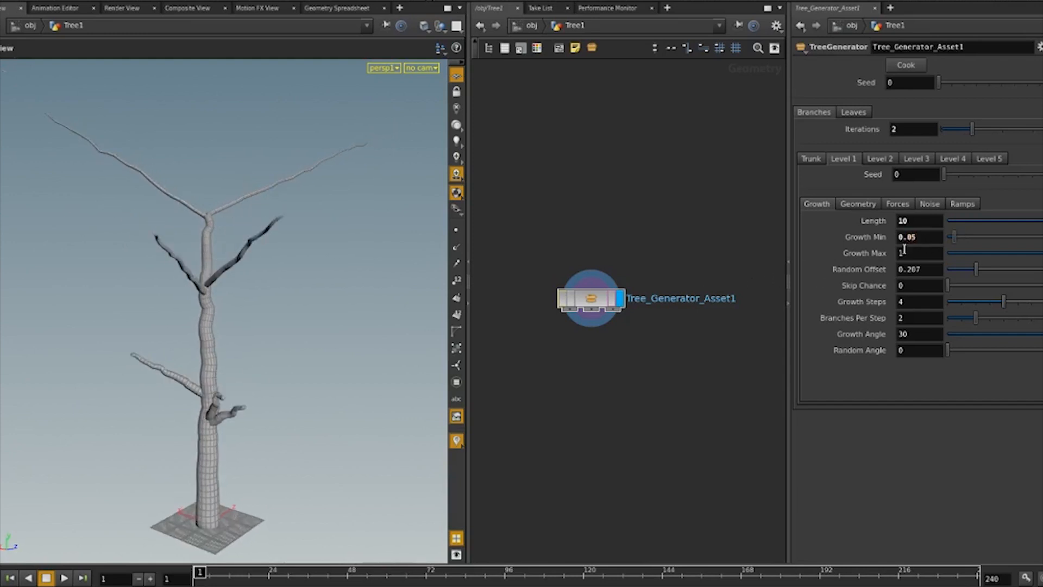
mouse_move(310, 350)
left_mouse_down()
mouse_move(208, 354)
mouse_move(307, 358)
left_mouse_up()
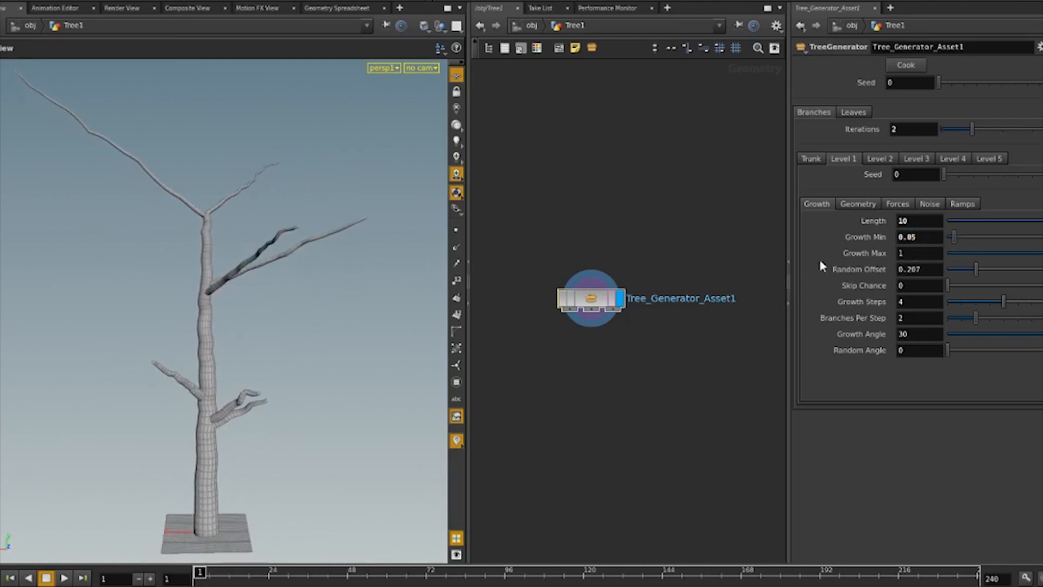
Test the Level 1 Growth Max, try a Random Offset of 0.124, and undo the offset change.
middle_click_drag(927, 254, 904, 227)
mouse_move(978, 277)
left_mouse_down()
mouse_move(1006, 277)
mouse_move(955, 279)
mouse_move(966, 282)
left_mouse_up()
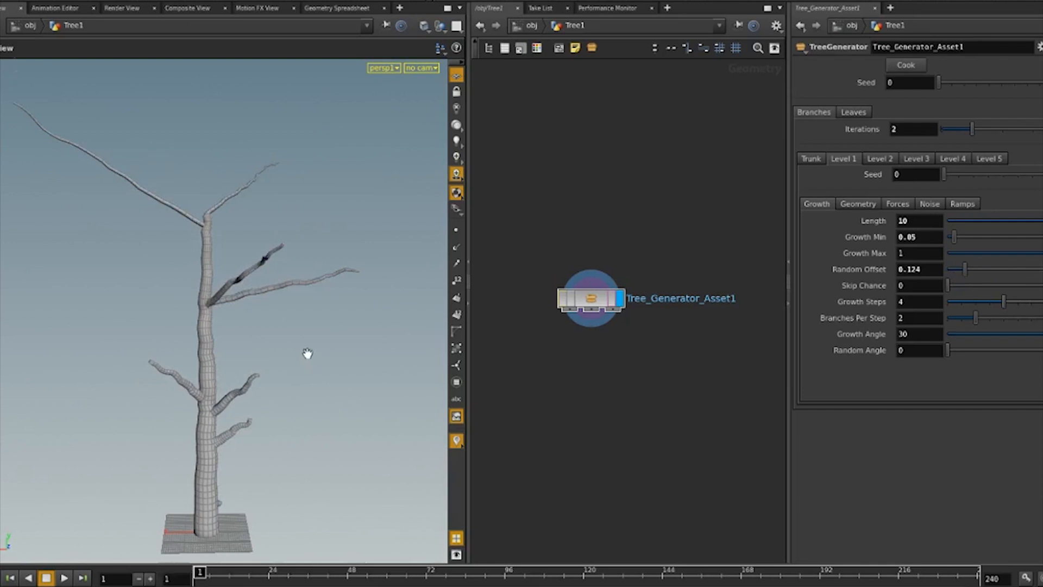
key("ctrl+z")
left_click_drag(306, 354, 253, 358)
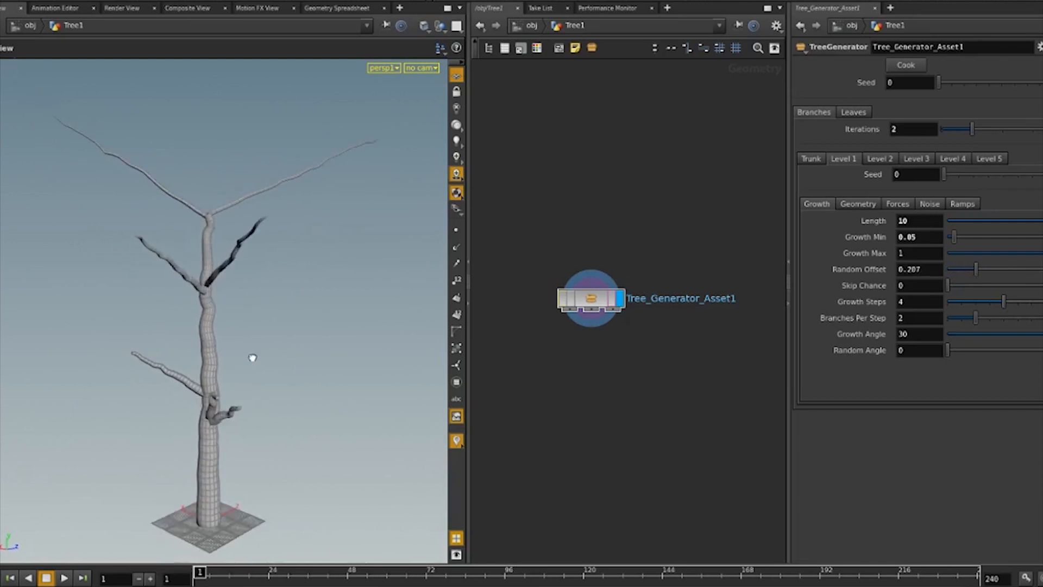
Set the Level 1 Growth Min to 0.043 and test the Skip Chance.
mouse_move(952, 239)
left_mouse_down()
mouse_move(943, 241)
mouse_move(955, 245)
left_mouse_up()
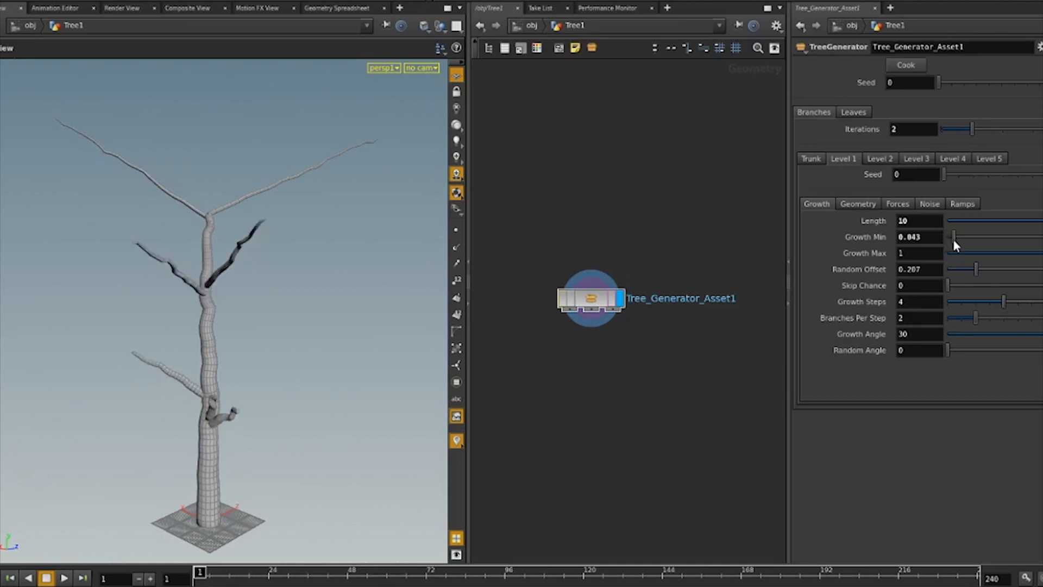
left_click_drag(212, 339, 261, 354)
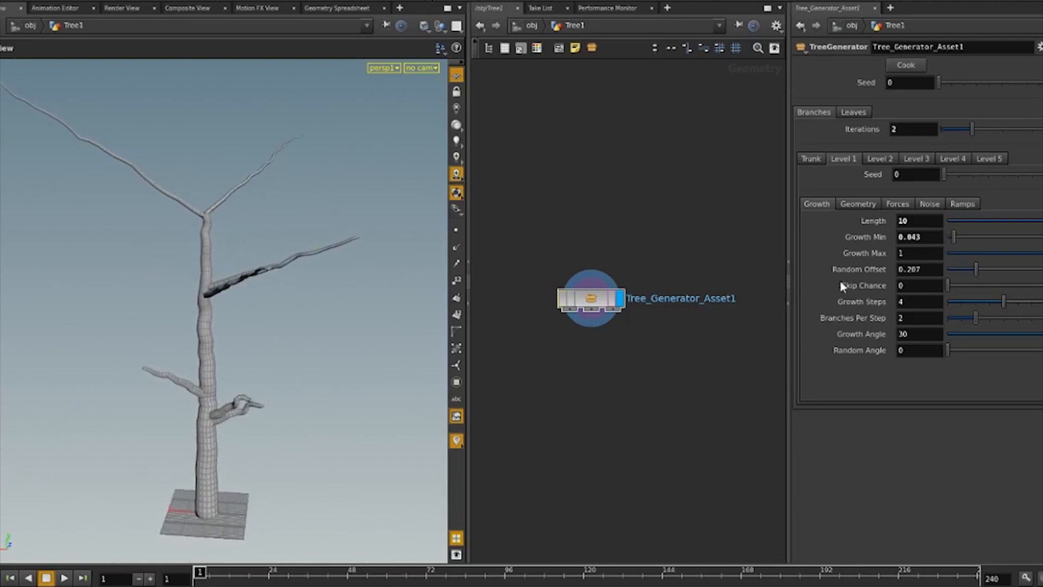
mouse_move(949, 287)
left_mouse_down()
mouse_move(983, 288)
mouse_move(950, 288)
left_mouse_up()
Set the number of Growth Steps for the Level 1 branches to 5.
left_click_drag(913, 302, 883, 304)
type("5")
key("Return")
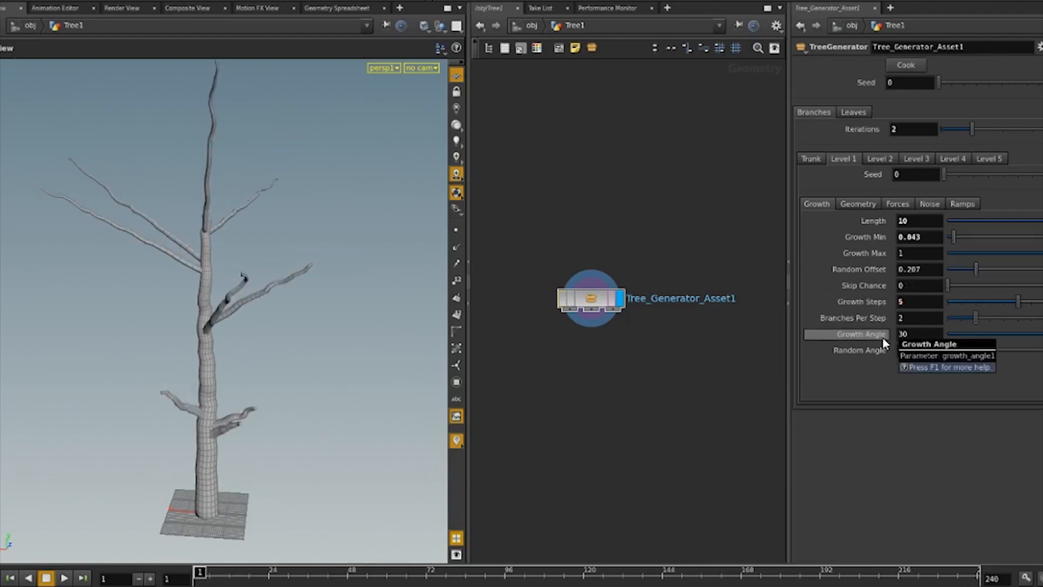
left_click_drag(333, 363, 272, 351)
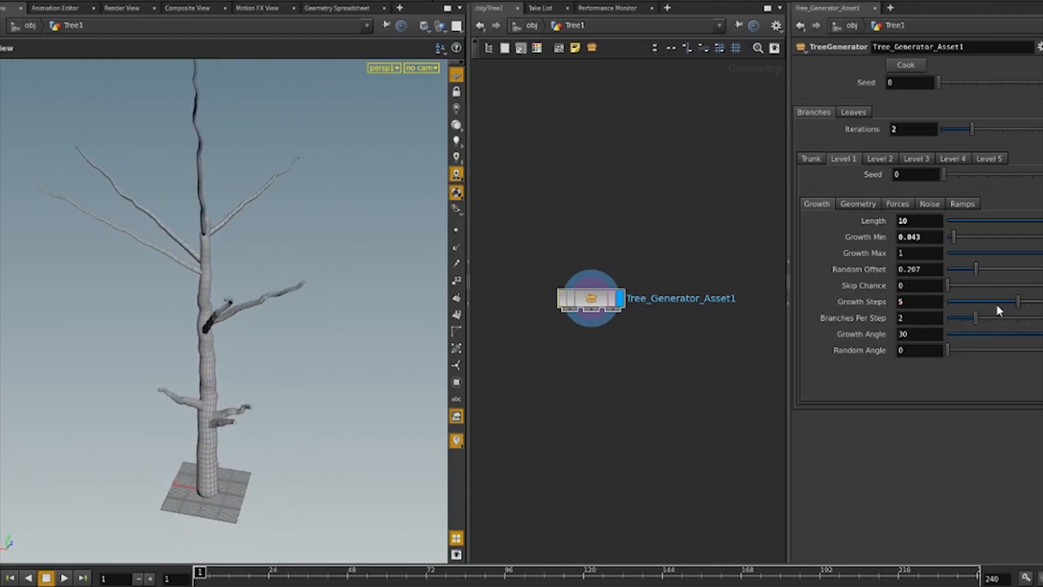
Try different Growth Steps and Branches Per Step amounts on Level 1, and restore them to 5 and 2.
mouse_move(1019, 302)
left_mouse_down()
mouse_move(1042, 304)
mouse_move(1001, 306)
mouse_move(1012, 305)
left_mouse_up()
mouse_move(263, 378)
left_mouse_down()
mouse_move(337, 384)
mouse_move(277, 375)
left_mouse_up()
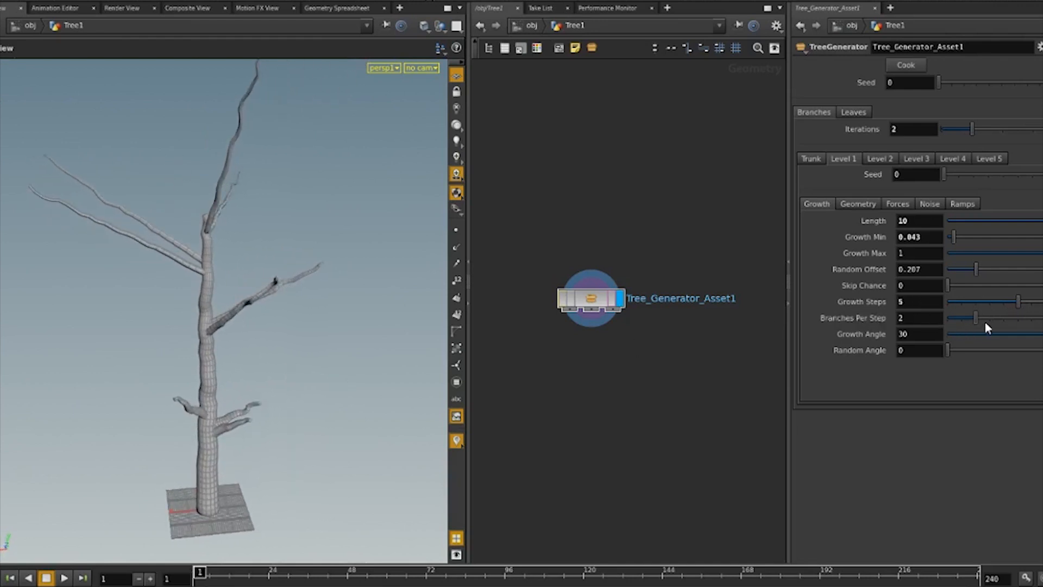
mouse_move(977, 317)
left_mouse_down()
mouse_move(1004, 325)
mouse_move(976, 325)
left_mouse_up()
left_click_drag(229, 337, 244, 345)
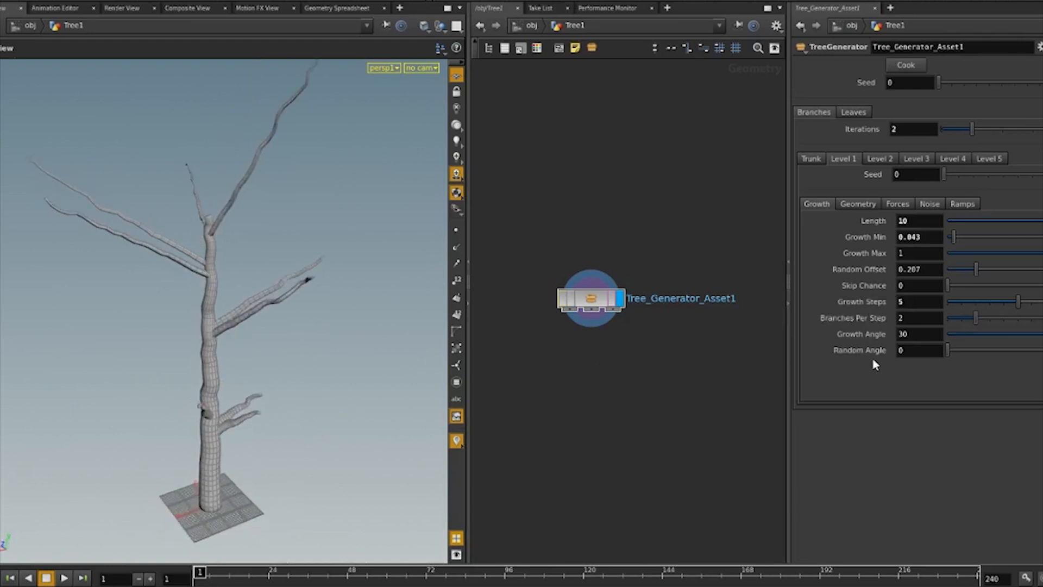
Set the Level 1 branches' Growth Angle to 0.
left_click_drag(925, 335, 879, 336)
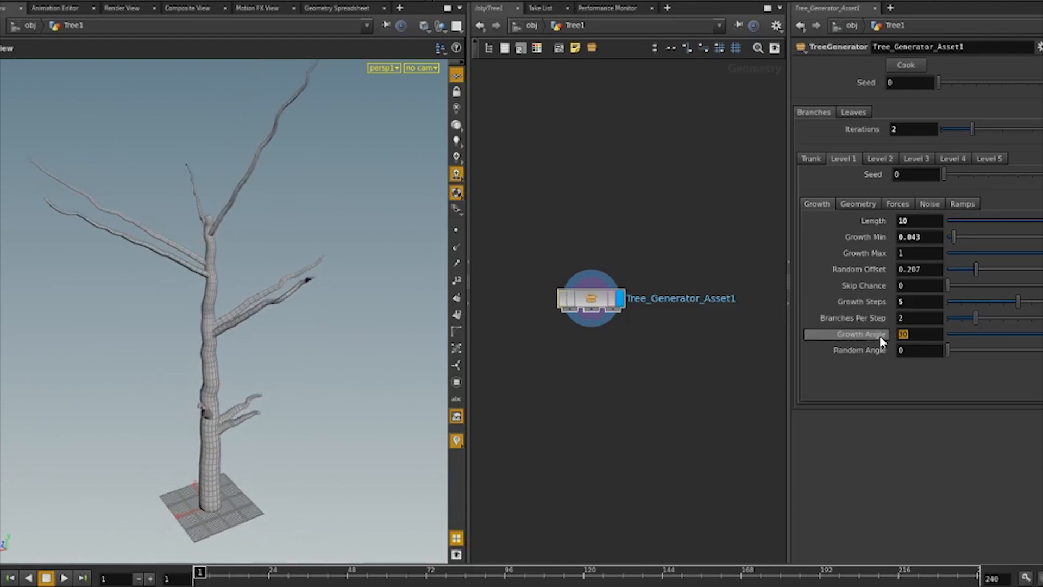
type("0")
key("Return")
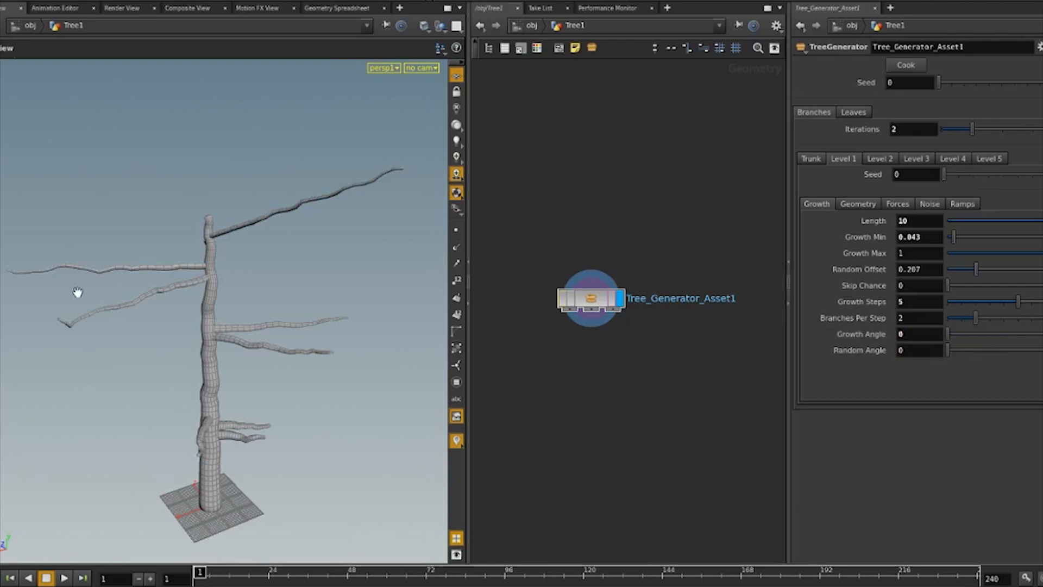
left_click_drag(169, 323, 186, 363)
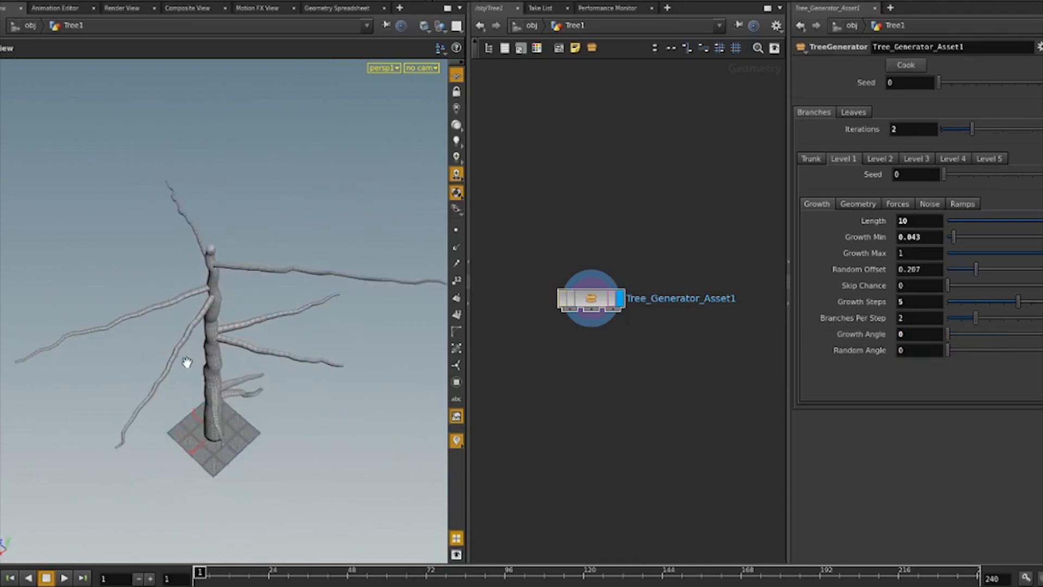
Set the Level 1 branches' Growth Angle to 90.
left_click_drag(922, 337, 867, 341)
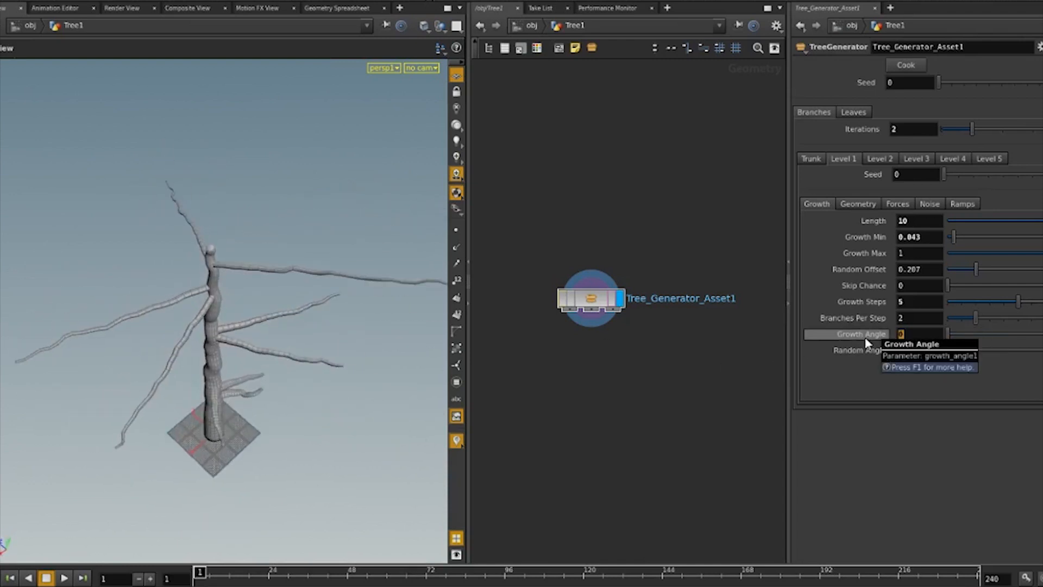
type("90")
key("Return")
left_click_drag(301, 314, 326, 268)
Set the Level 1 branches' Growth Angle to 40.
left_click_drag(916, 337, 864, 342)
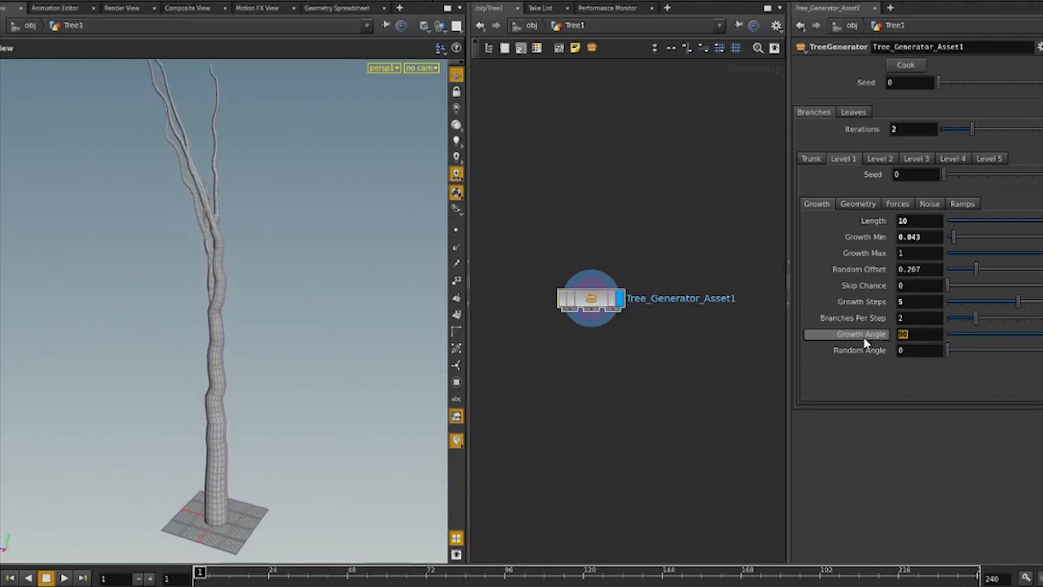
left_click_drag(196, 333, 211, 332)
double_click(906, 334)
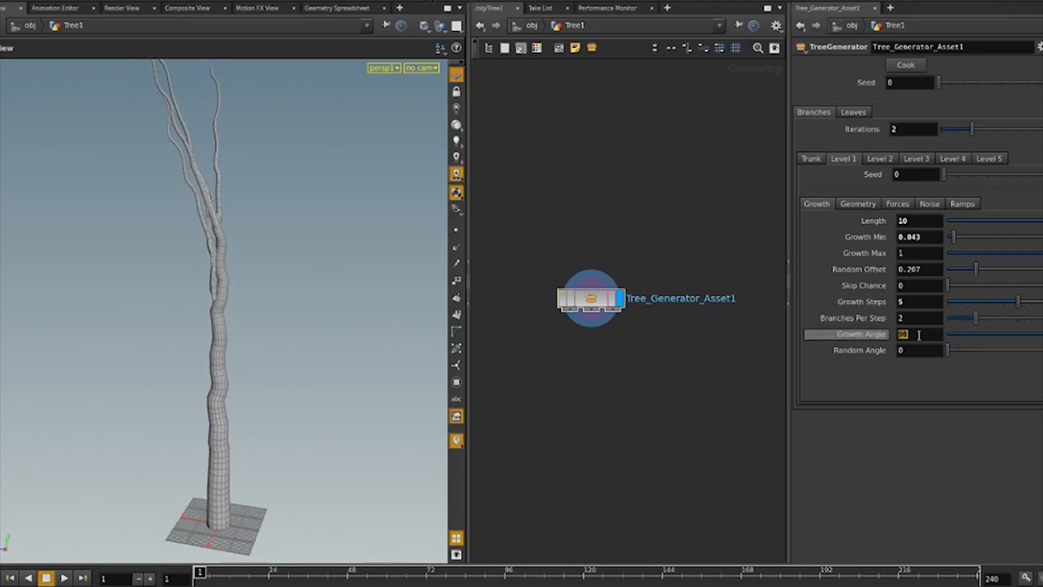
type("40")
key("Return")
left_click_drag(408, 396, 269, 385)
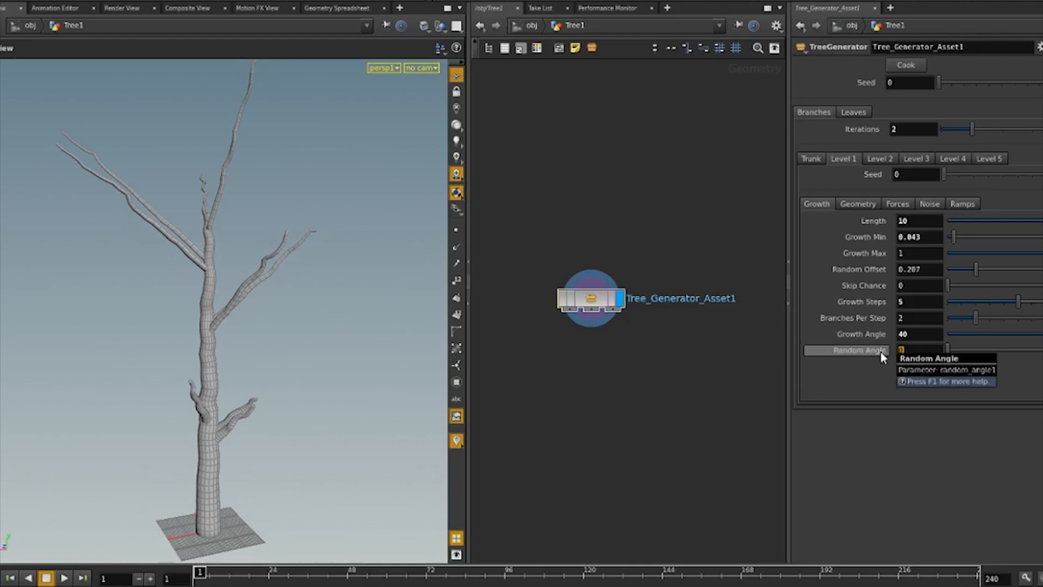
Set the Level 1 branches' Random Angle to 15.
type("15")
key("Return")
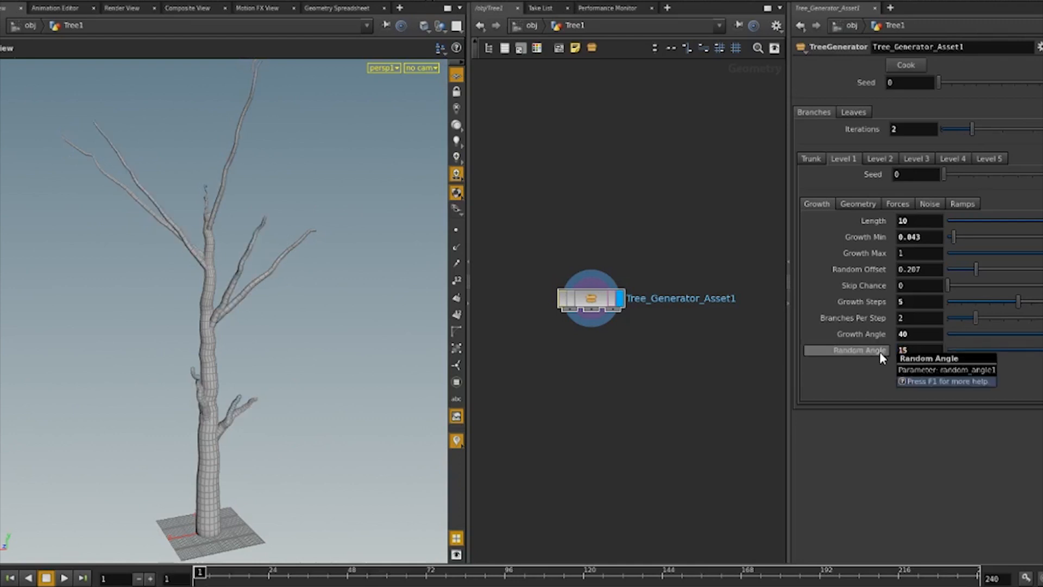
left_click_drag(270, 354, 228, 342)
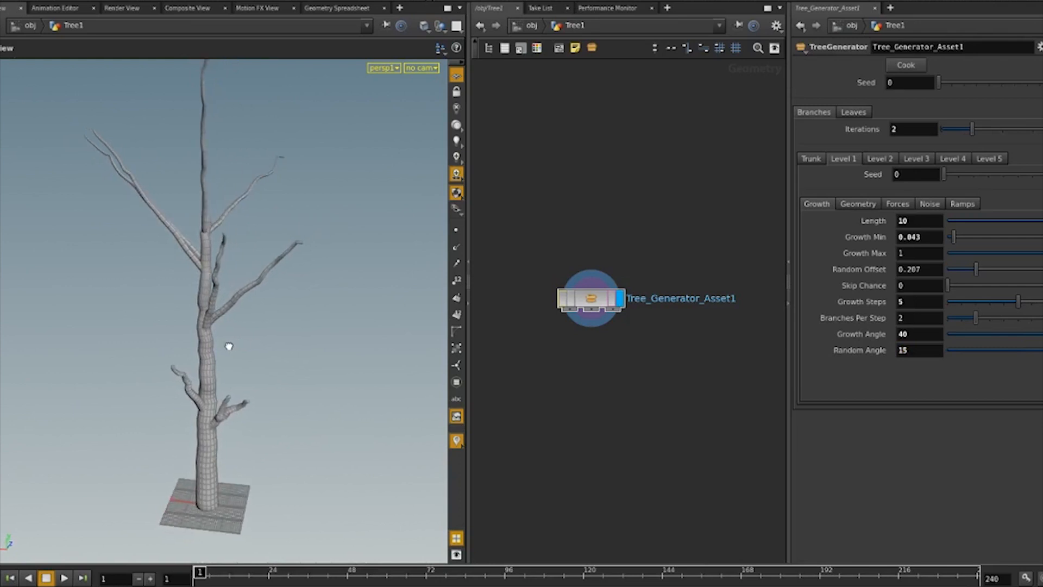
Raise the starting point of the Level 1 Length Ramp, at position 0, to a value of 1.
left_click(962, 204)
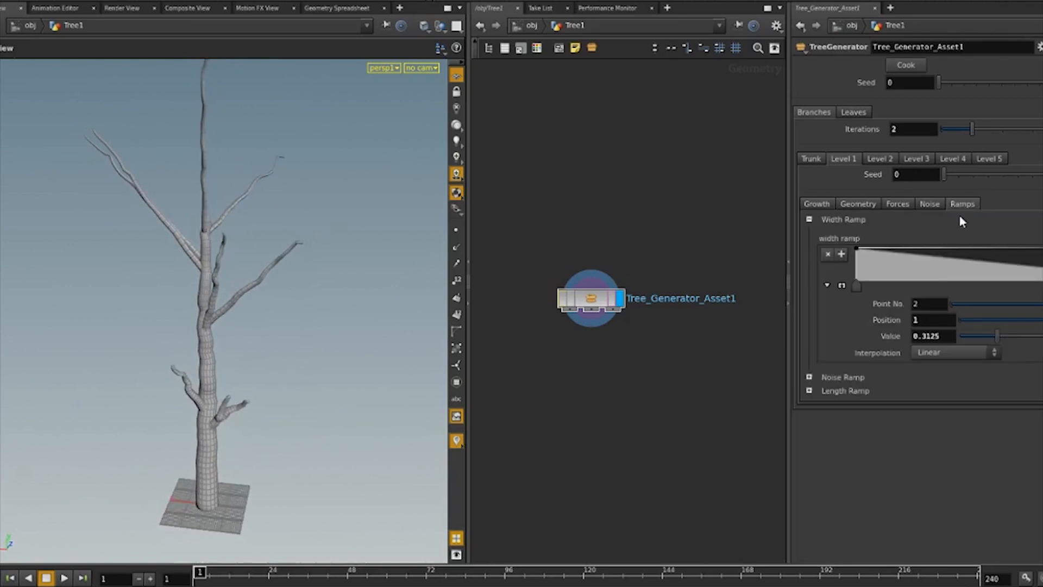
left_click(809, 377)
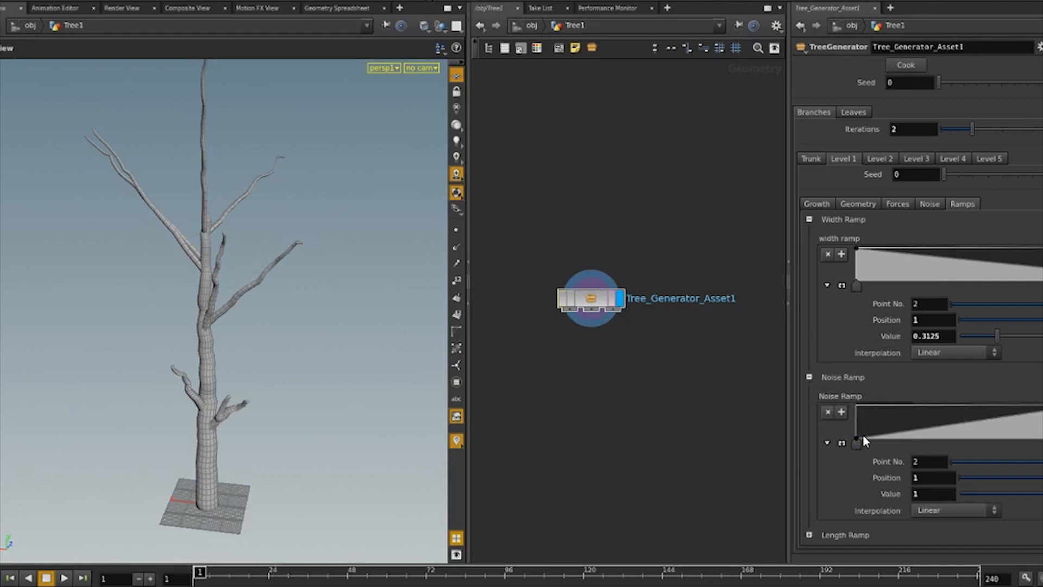
left_click(809, 534)
scroll(817, 435, "down", 3)
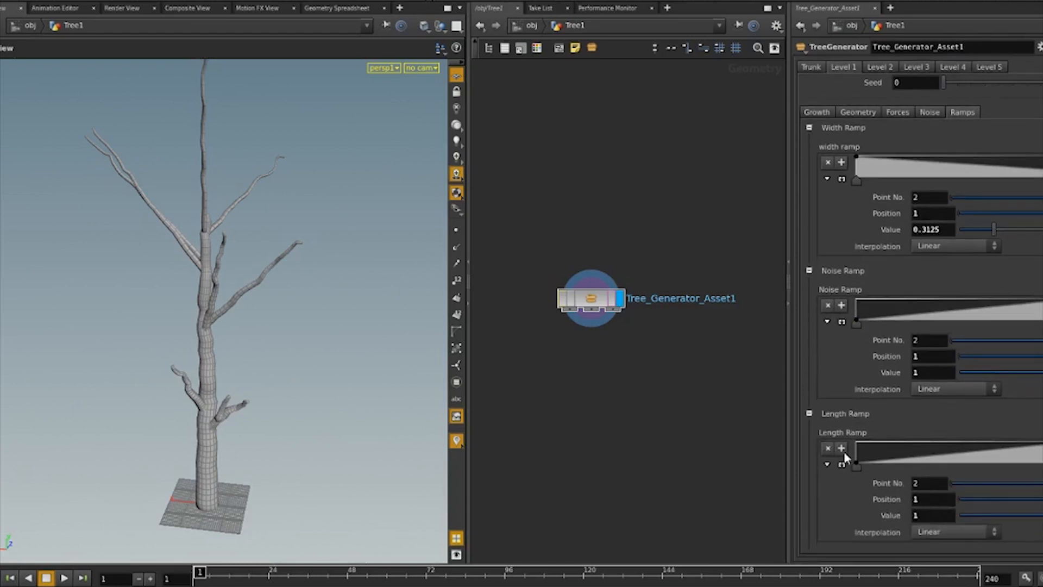
mouse_move(856, 462)
left_mouse_down()
mouse_move(1042, 471)
mouse_move(842, 476)
left_mouse_up()
left_click_drag(855, 466, 855, 445)
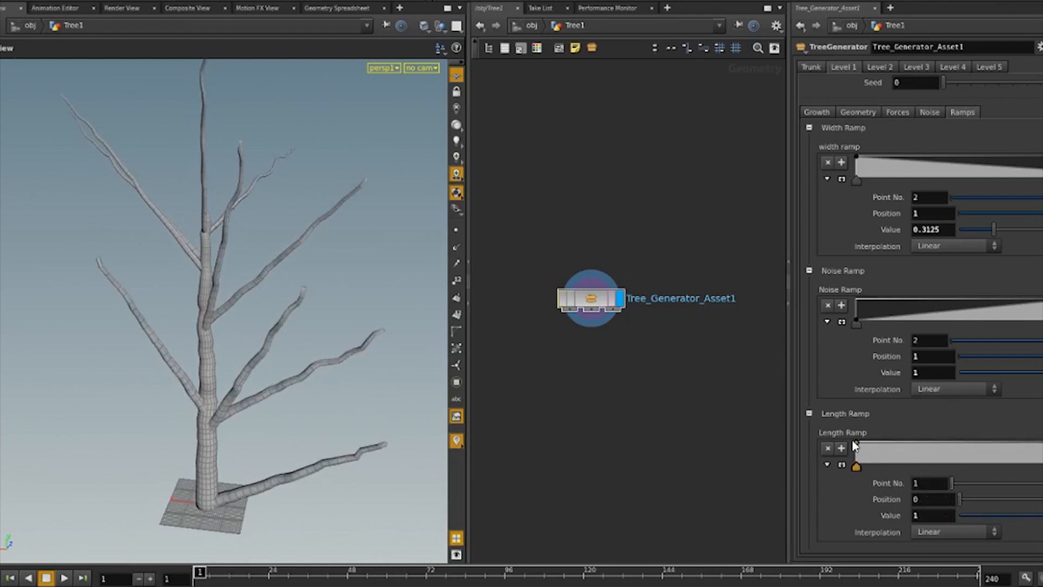
mouse_move(188, 362)
left_mouse_down("alt")
mouse_move(205, 357)
mouse_move(206, 346)
mouse_move(190, 346)
left_mouse_up("alt")
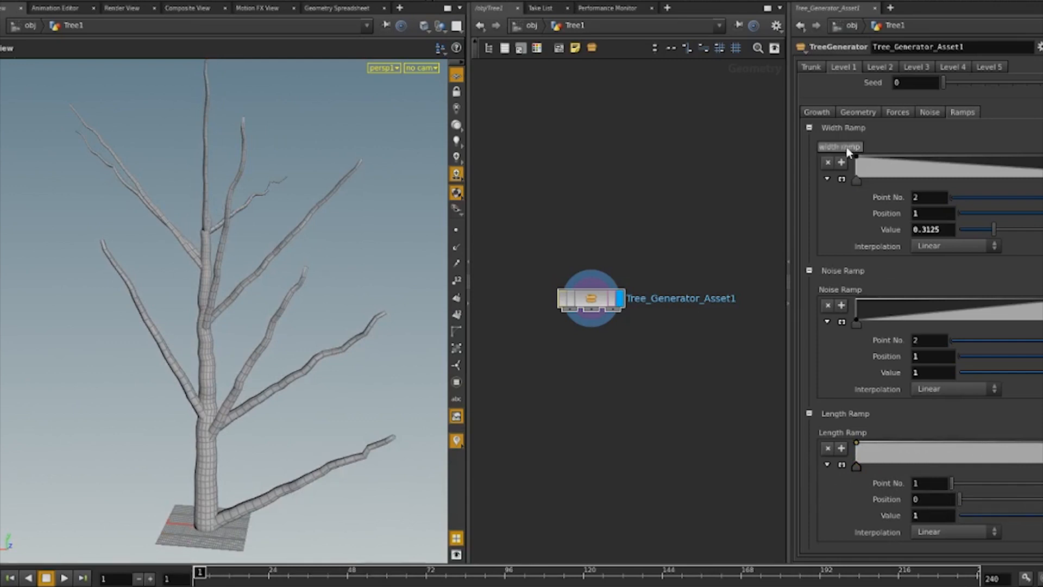
Set the Level 1 branches' Growth Min to 0.35, after trying 0.2.
left_click(822, 112)
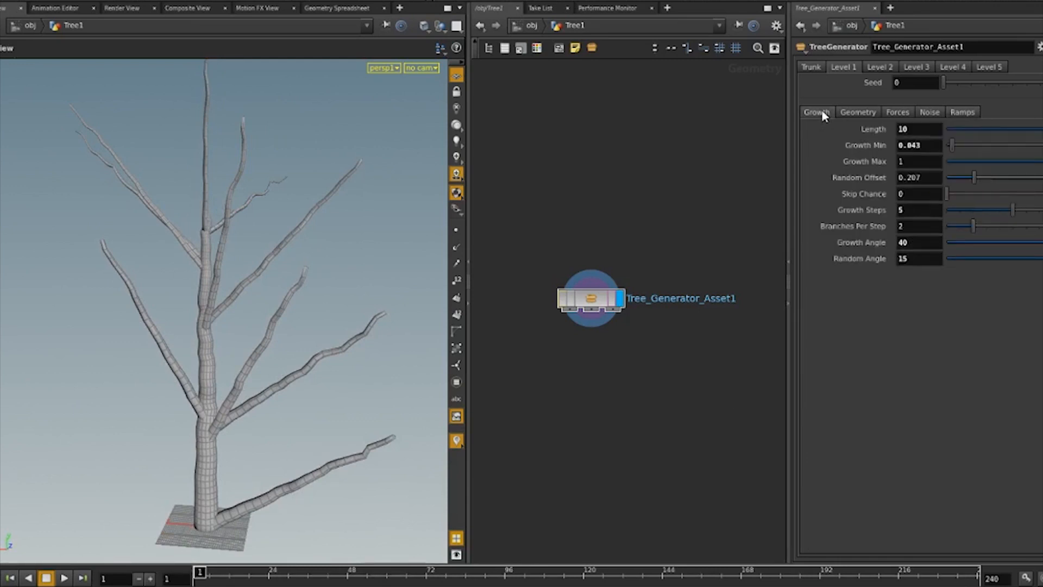
left_click_drag(930, 148, 902, 151)
type("0.2")
key("Return")
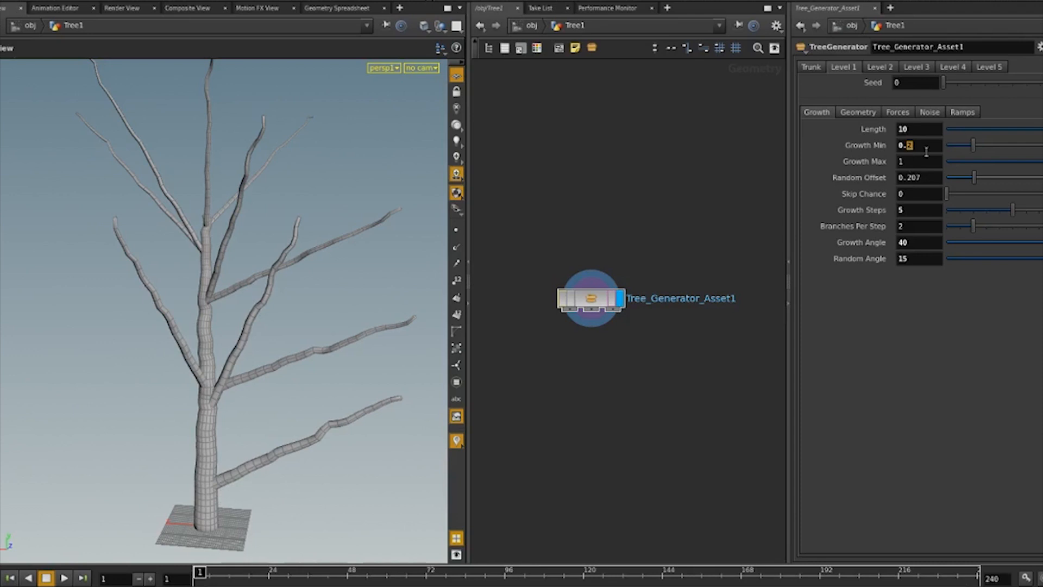
key("Return")
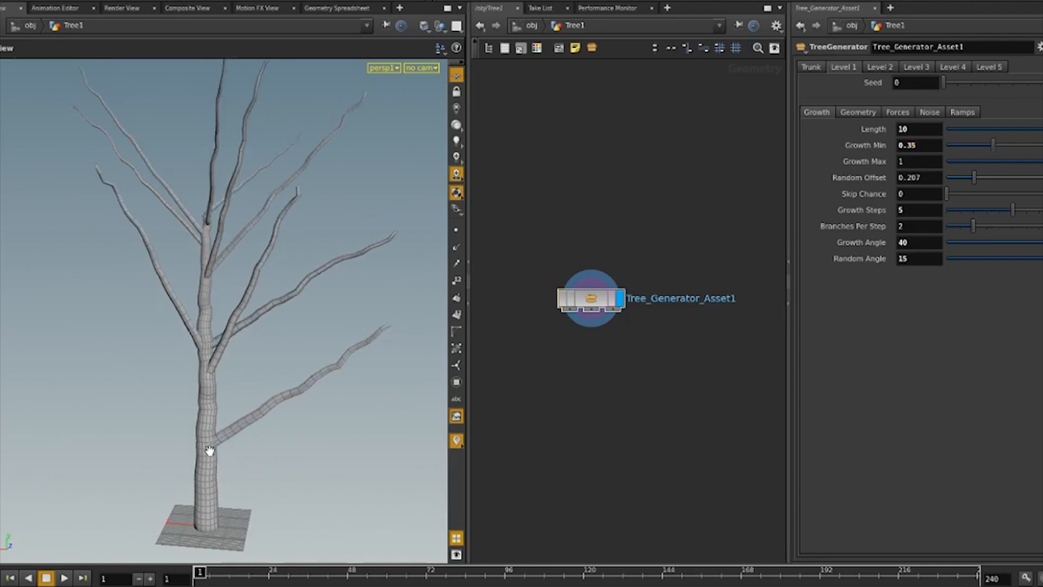
left_click_drag(240, 444, 235, 499)
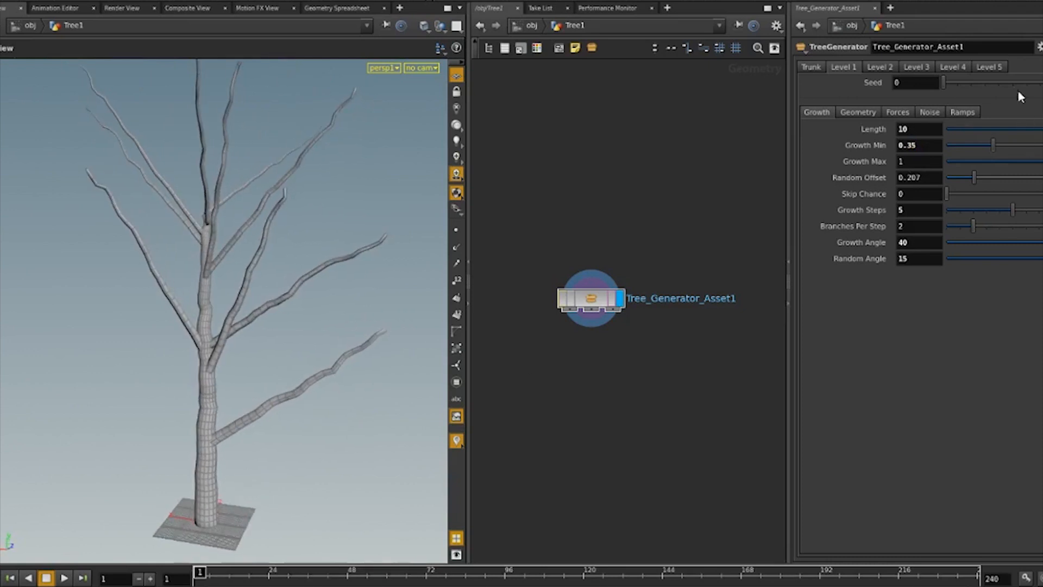
left_click_drag(247, 219, 267, 247)
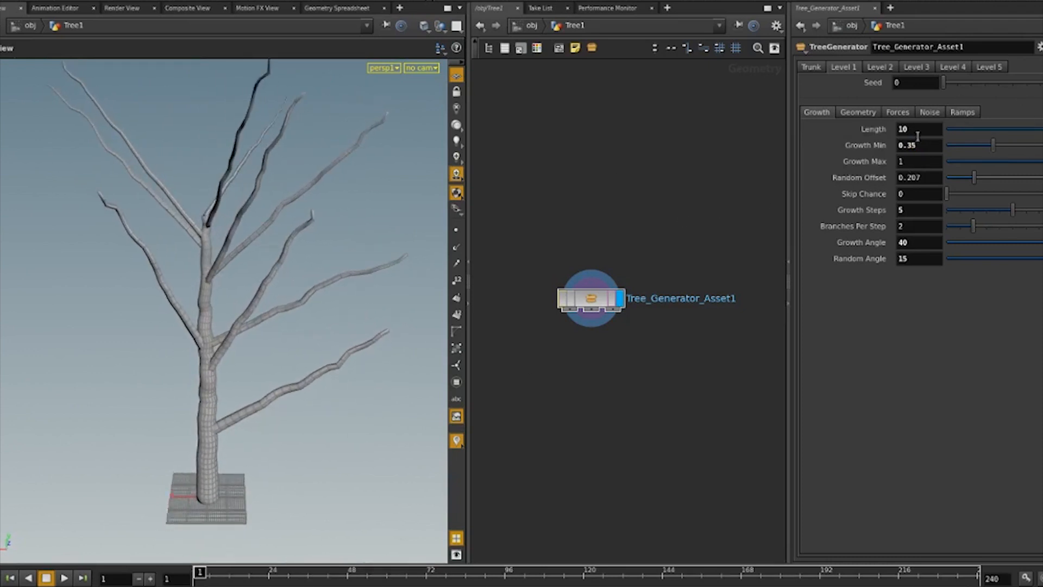
Set the Level 1 branches' Length to 8.
left_click(844, 133)
type("8")
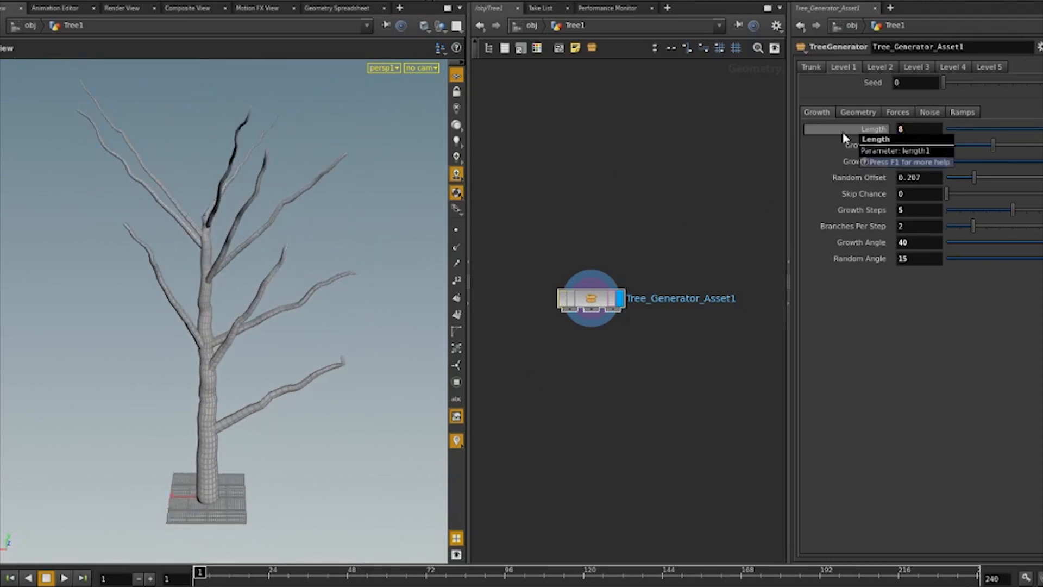
key("Return")
left_click_drag(249, 299, 230, 286)
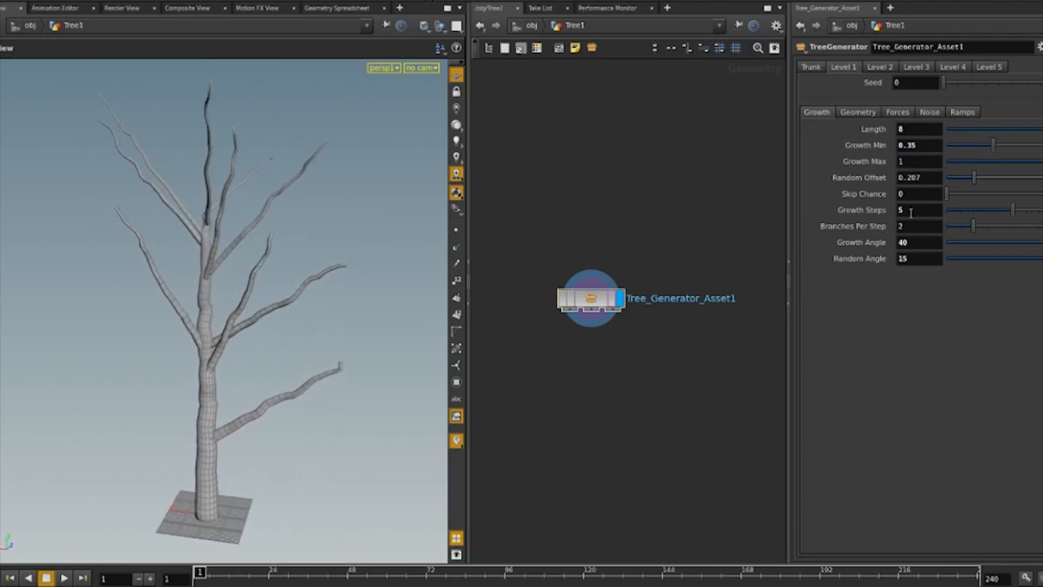
Set the Level 1 branches' geometry Divisions to 12 and keep their Width at 0.6.
left_click(859, 112)
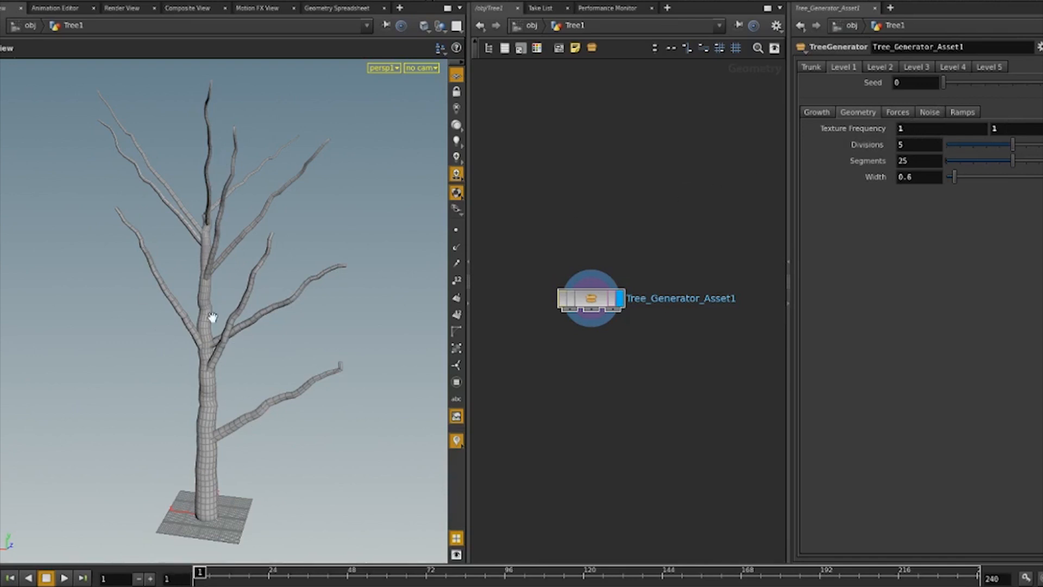
mouse_move(181, 335)
left_mouse_down()
mouse_move(204, 338)
mouse_move(190, 340)
left_mouse_up()
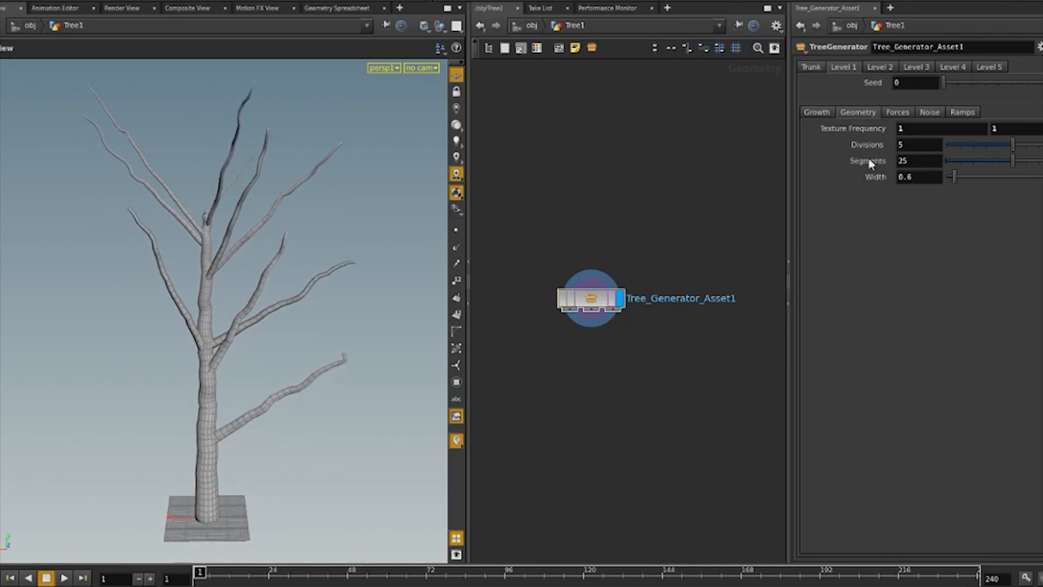
scroll(303, 331, "up", 5)
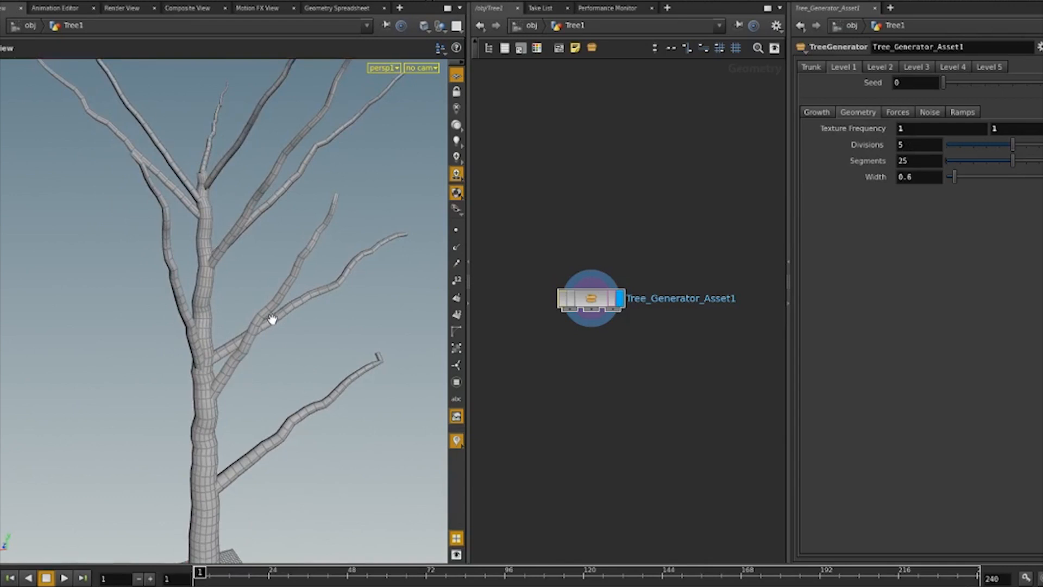
left_click(901, 145)
type("10")
key("Return")
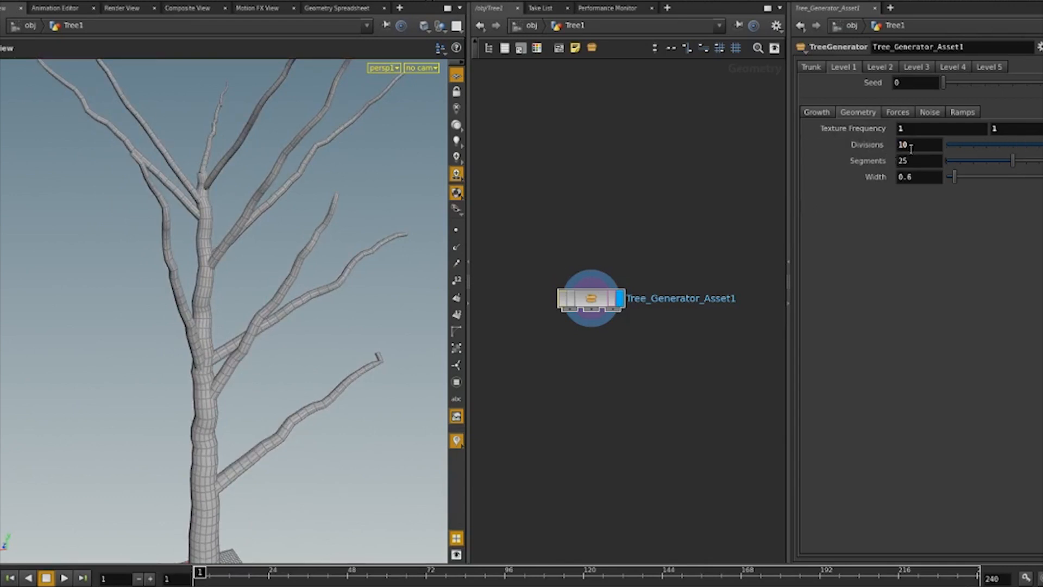
left_click_drag(909, 144, 884, 151)
type("12")
key("Return")
left_click_drag(386, 272, 328, 318)
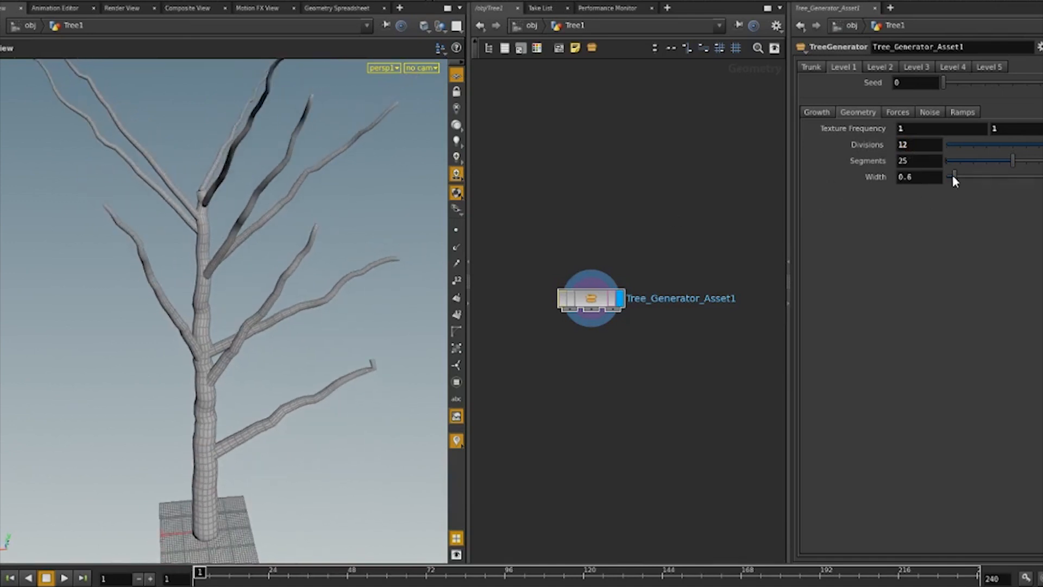
mouse_move(954, 176)
left_mouse_down()
mouse_move(965, 179)
mouse_move(946, 179)
mouse_move(955, 178)
left_mouse_up()
left_click_drag(273, 297, 241, 307)
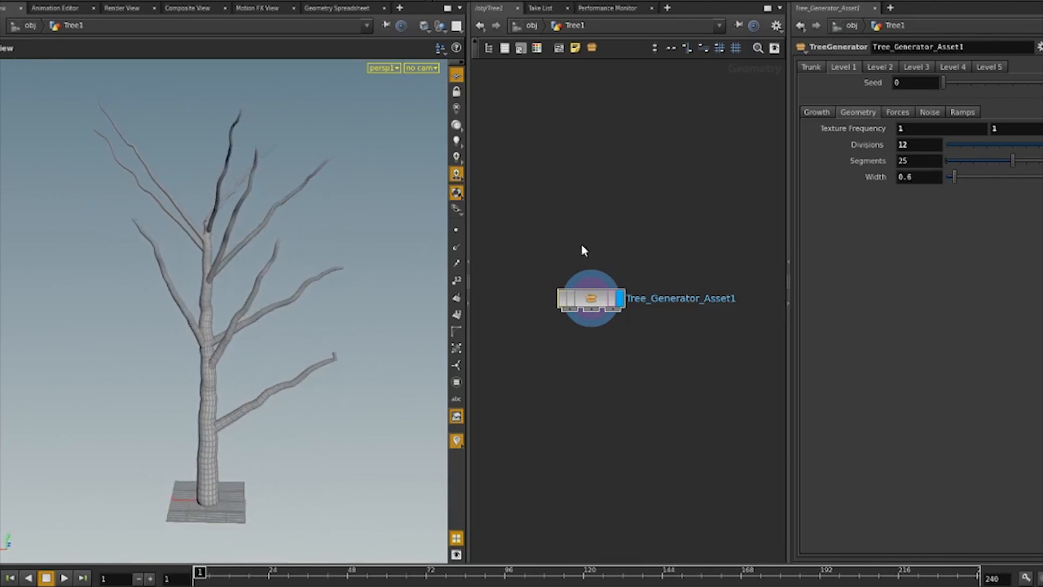
Enable gravity in the forces of the Level 1 branches.
left_click(897, 112)
left_click(928, 127)
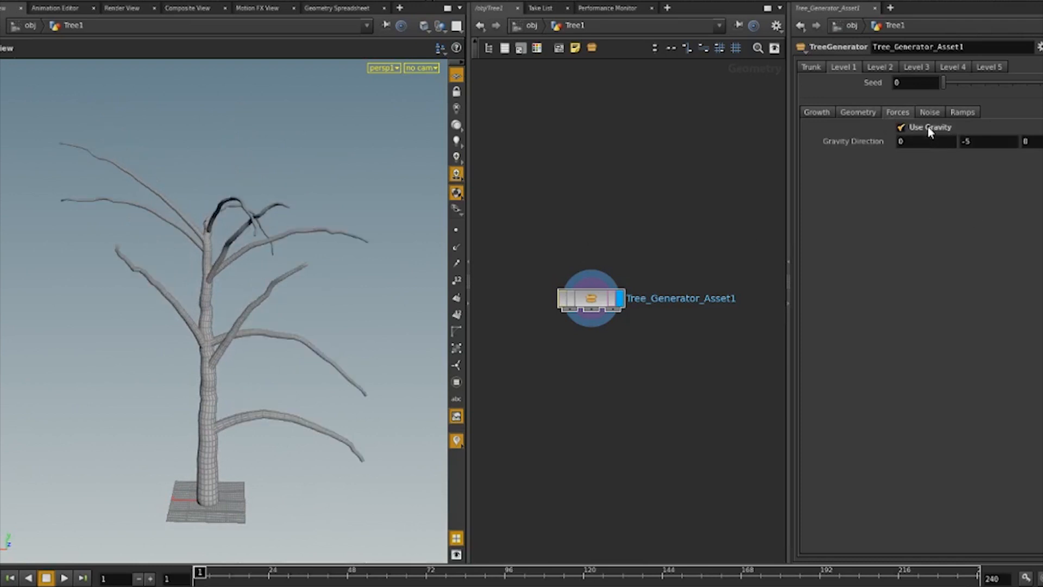
left_click_drag(298, 314, 269, 311)
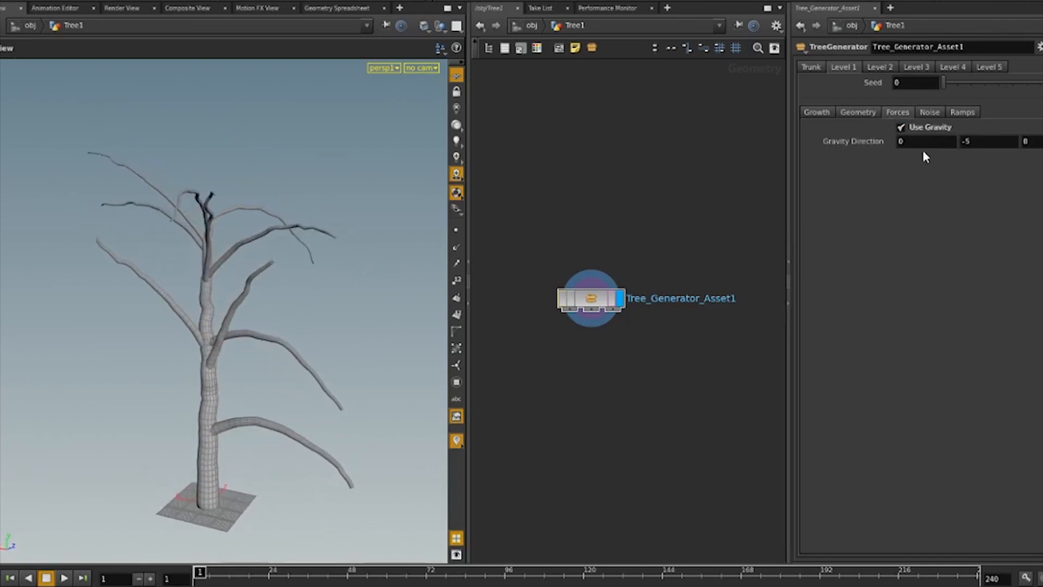
Try a Level 1 Gravity Direction of 5 on X with Y set to 0.
double_click(987, 149)
type("0")
key("Return")
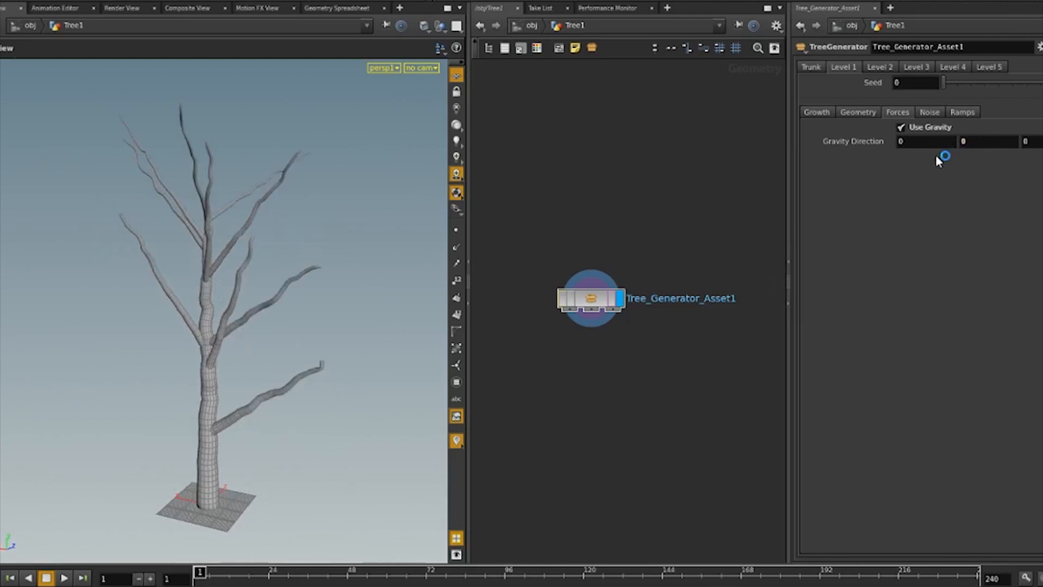
double_click(924, 142)
type("5")
key("Return")
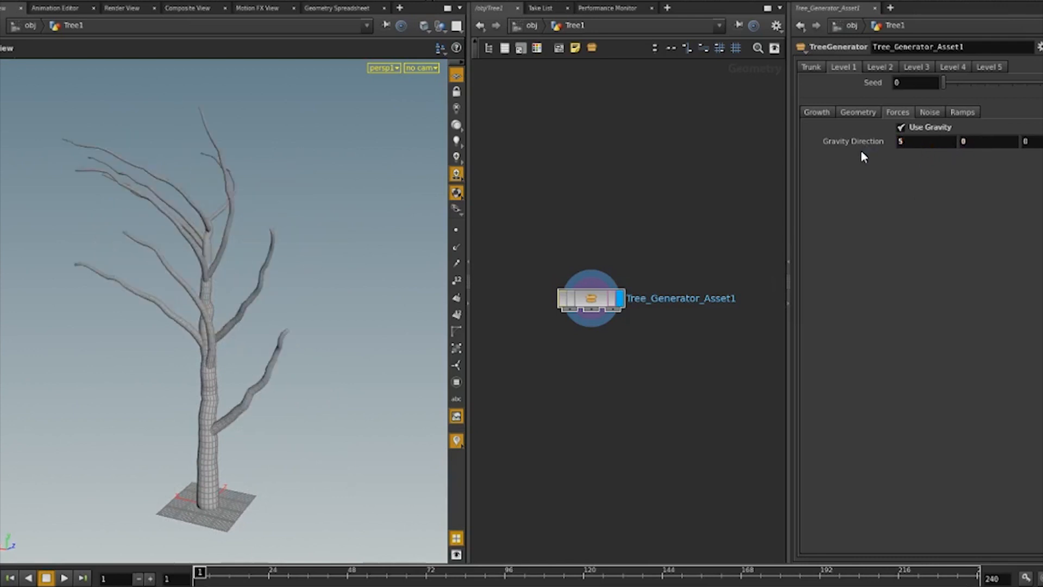
left_click_drag(111, 281, 132, 298)
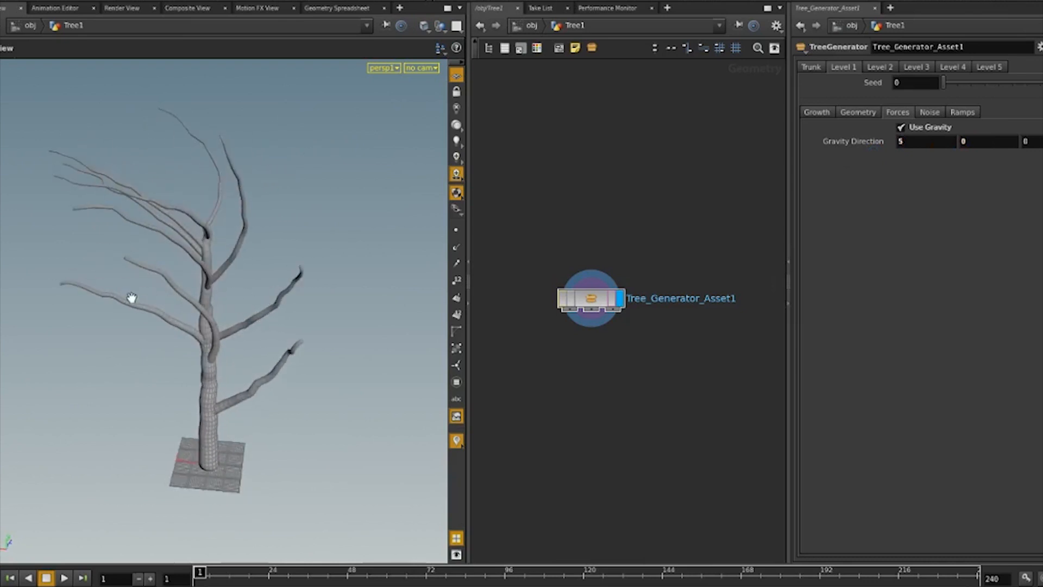
Reset the X gravity to 0, try a Gravity Direction of 5 on Z, and return Z to 0.
middle_click(854, 144, "ctrl")
double_click(1040, 142)
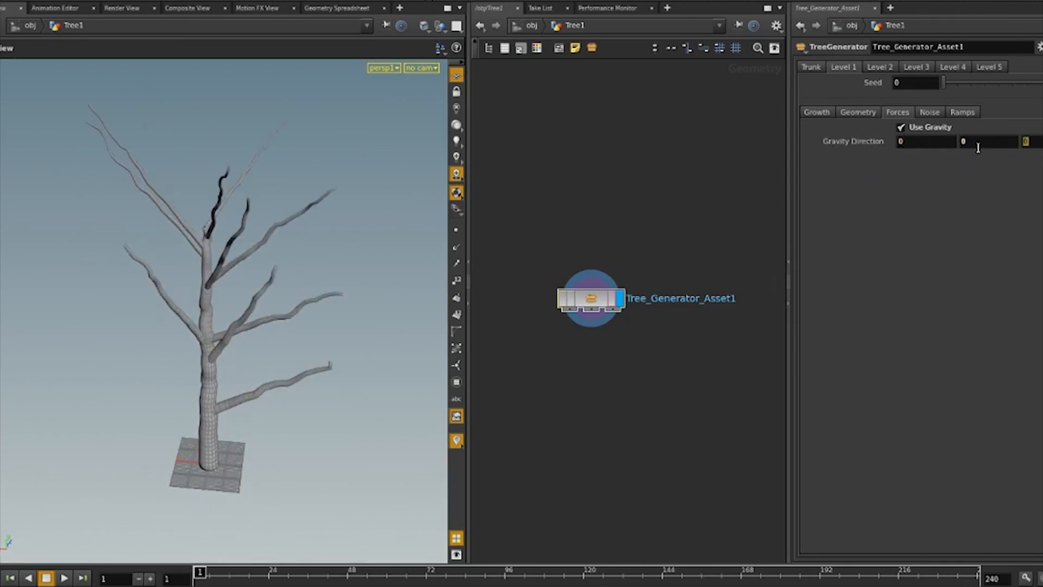
left_click_drag(270, 321, 157, 313)
double_click(1036, 144)
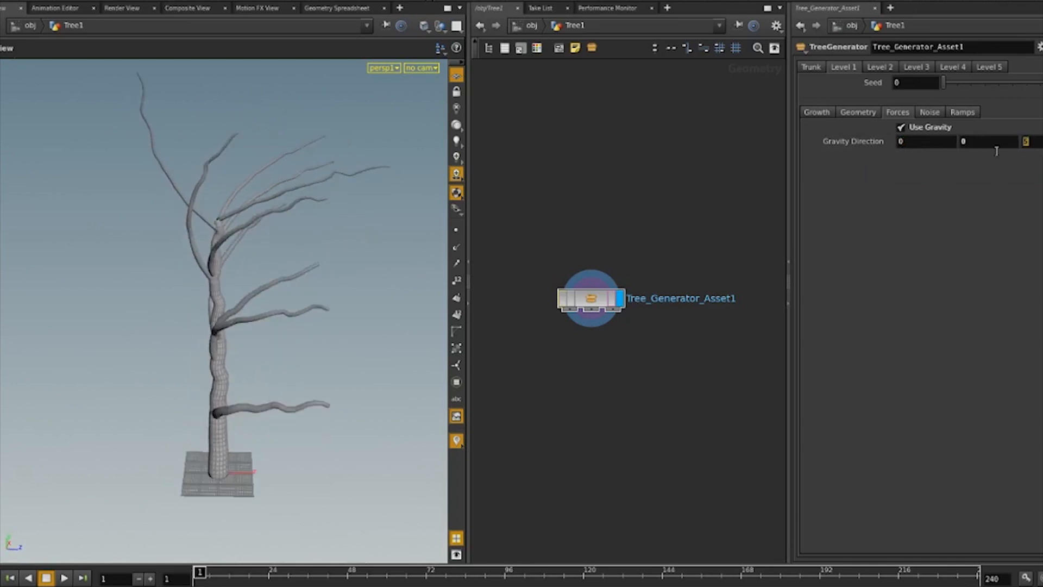
type("0")
key("Return")
Set the Y component of the Level 1 Gravity Direction to 2, after trying 1.5.
double_click(986, 141)
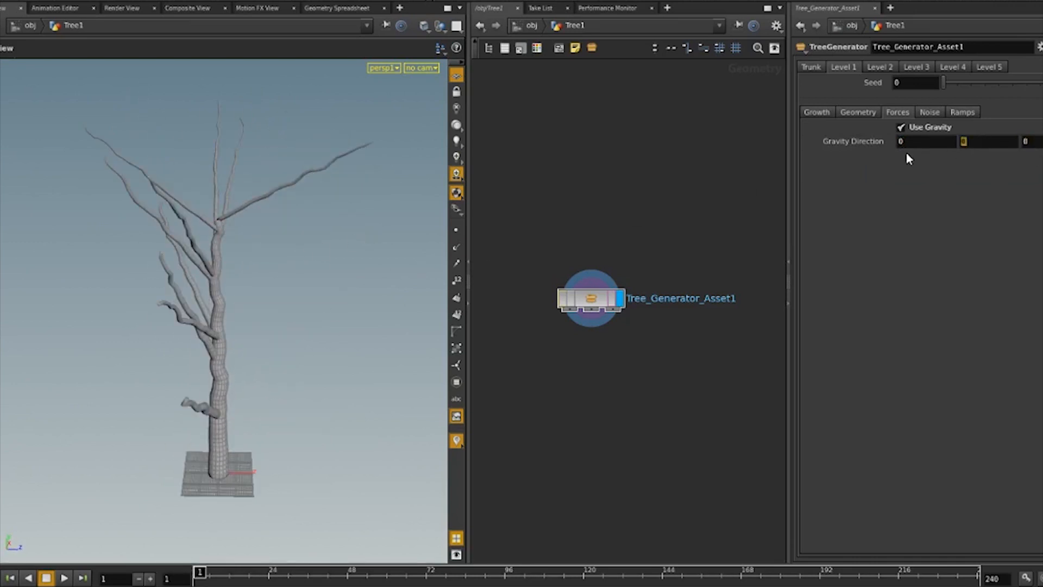
type("1.5")
key("Return")
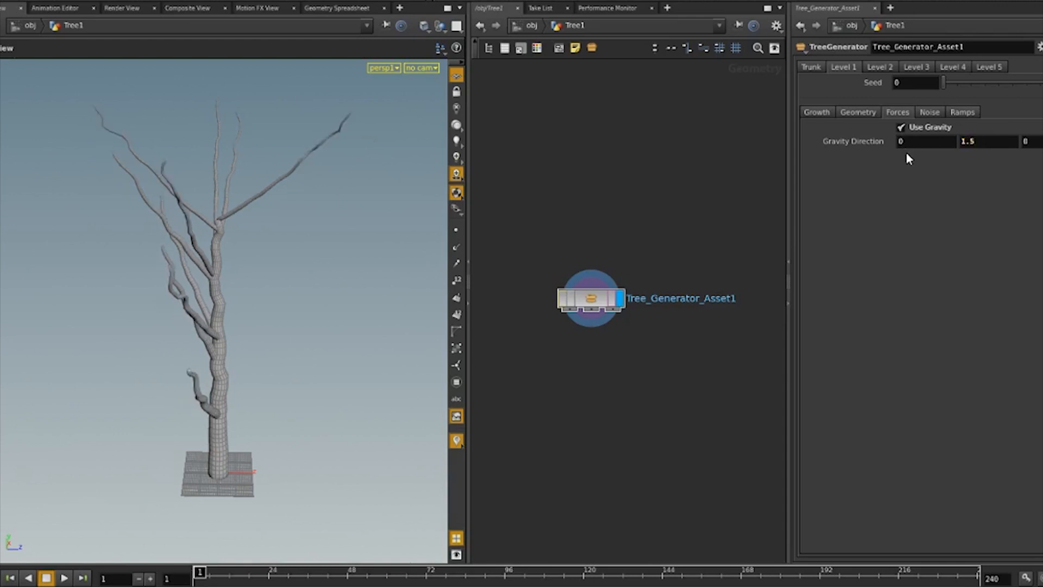
double_click(958, 142)
type("2")
key("Return")
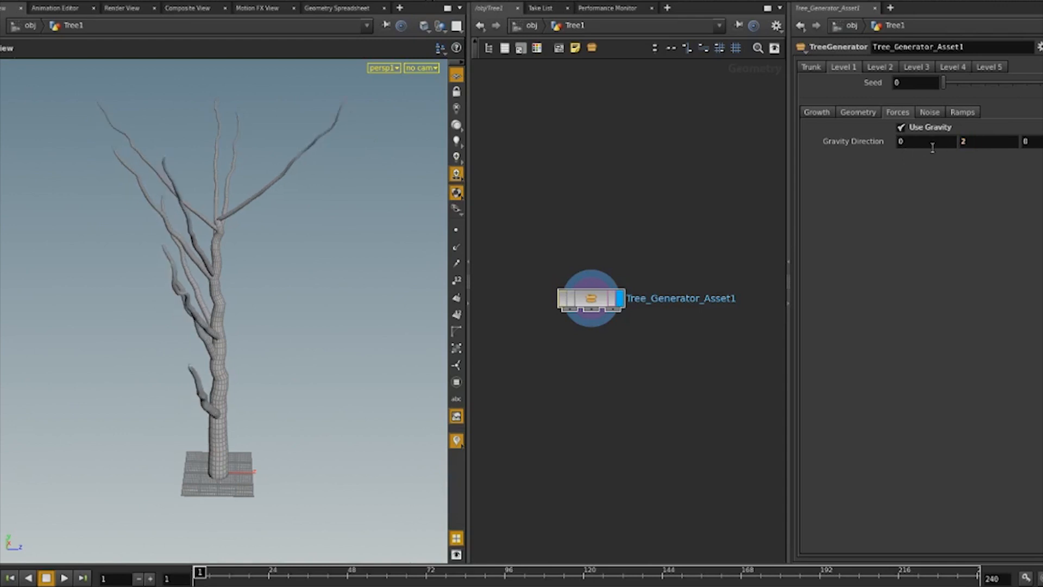
left_click_drag(261, 300, 205, 379)
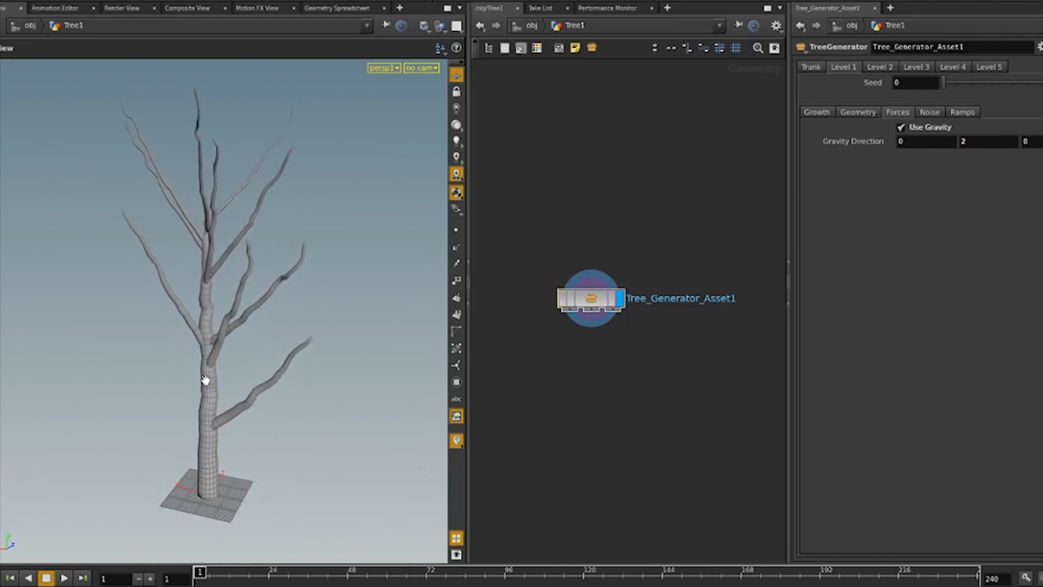
left_click_drag(186, 288, 218, 279)
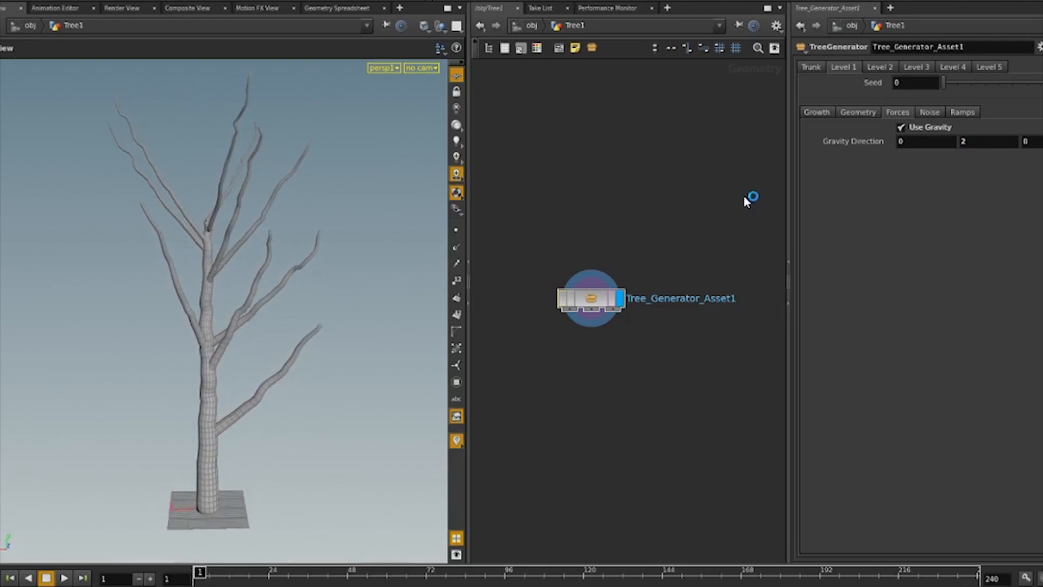
Try Level 1 Seed values of 1 and 7, checking the branch layout from several sides.
left_click(930, 113)
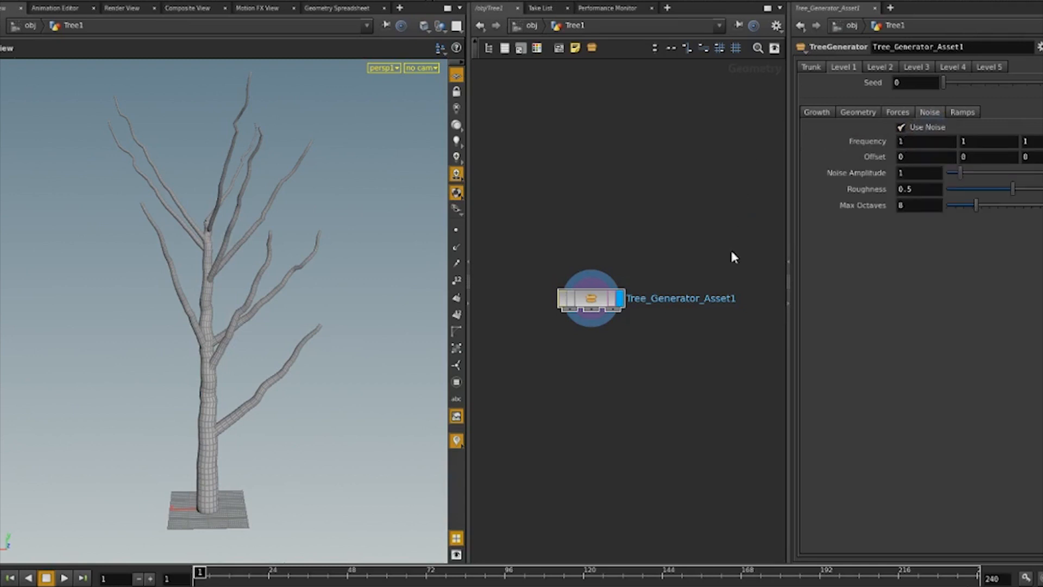
mouse_move(238, 318)
left_mouse_down()
mouse_move(215, 333)
mouse_move(172, 324)
mouse_move(220, 325)
left_mouse_up()
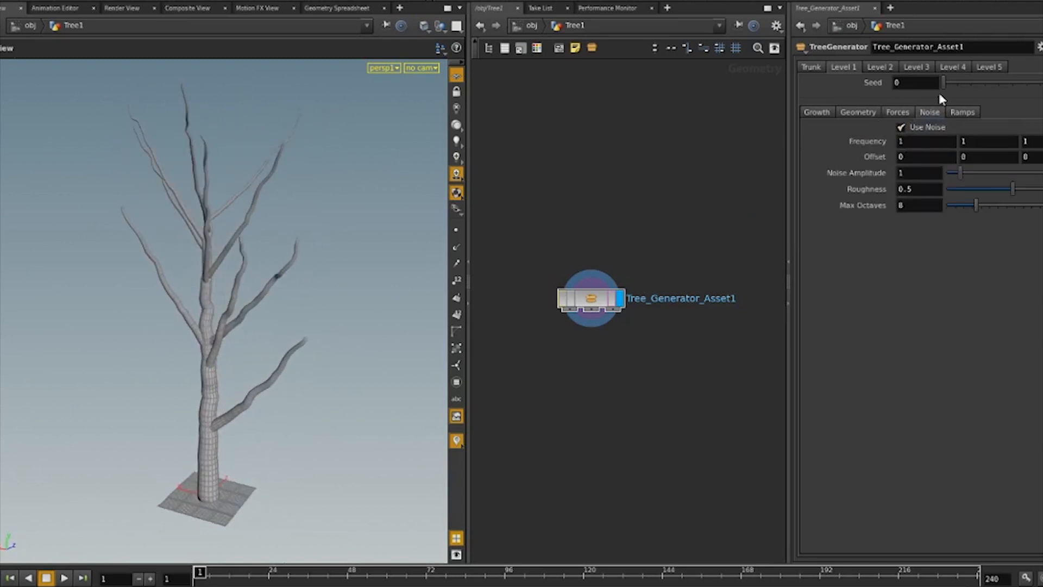
left_click_drag(948, 86, 958, 87)
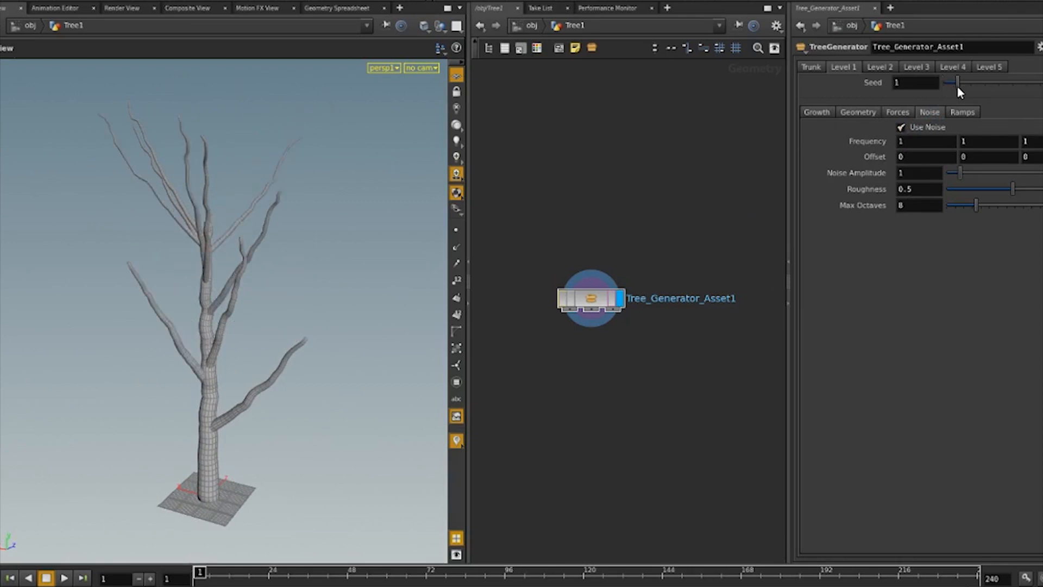
left_click_drag(323, 294, 159, 309)
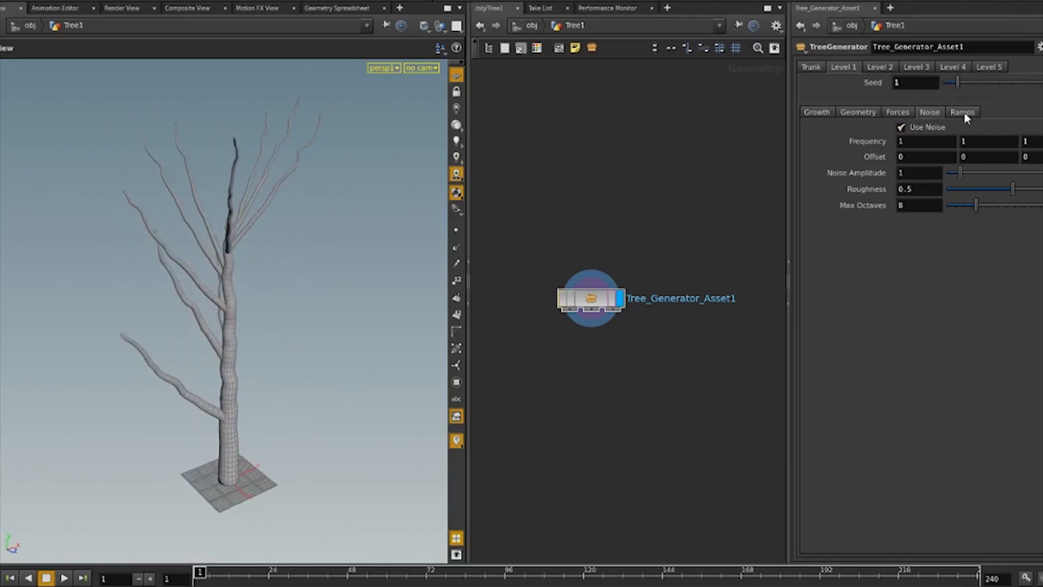
left_click_drag(958, 83, 1040, 87)
left_click_drag(188, 307, 386, 323)
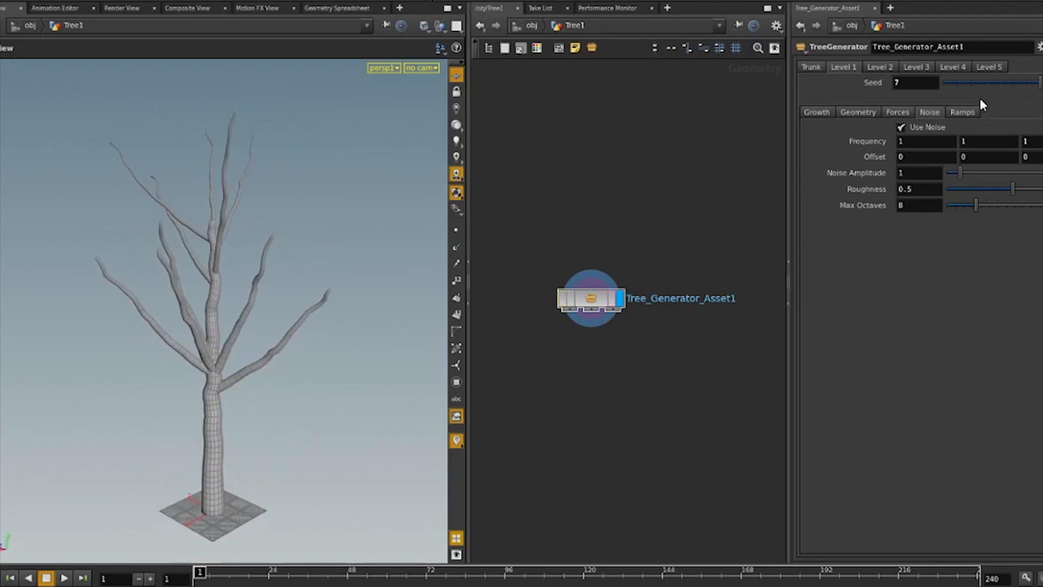
Set the Level 1 Seed to 21, after trying 17.
middle_click_drag(891, 82, 971, 90)
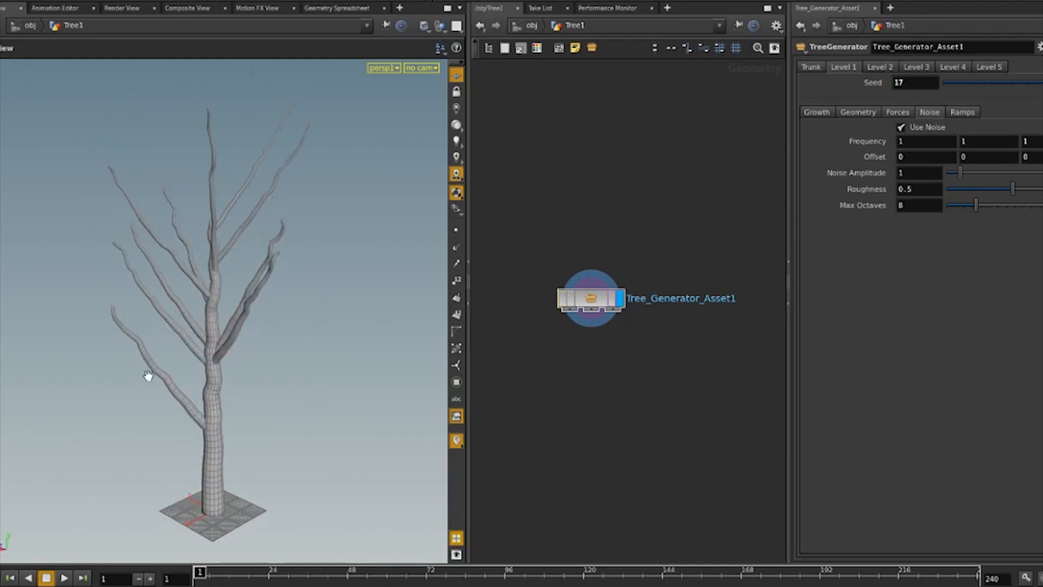
left_click_drag(147, 373, 212, 380)
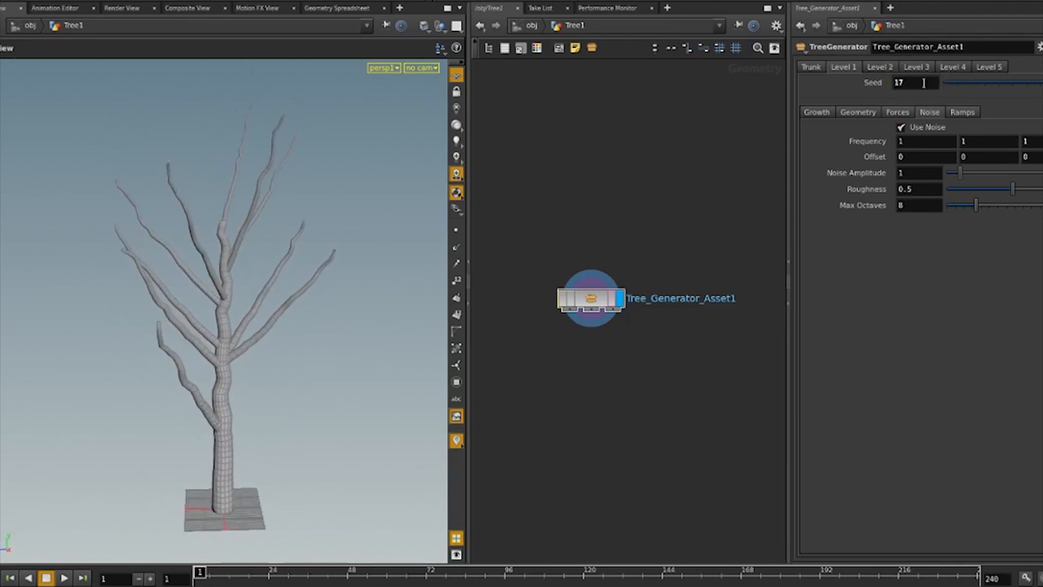
middle_click_drag(910, 84, 950, 92)
left_click_drag(189, 339, 130, 344)
left_click_drag(278, 314, 310, 305)
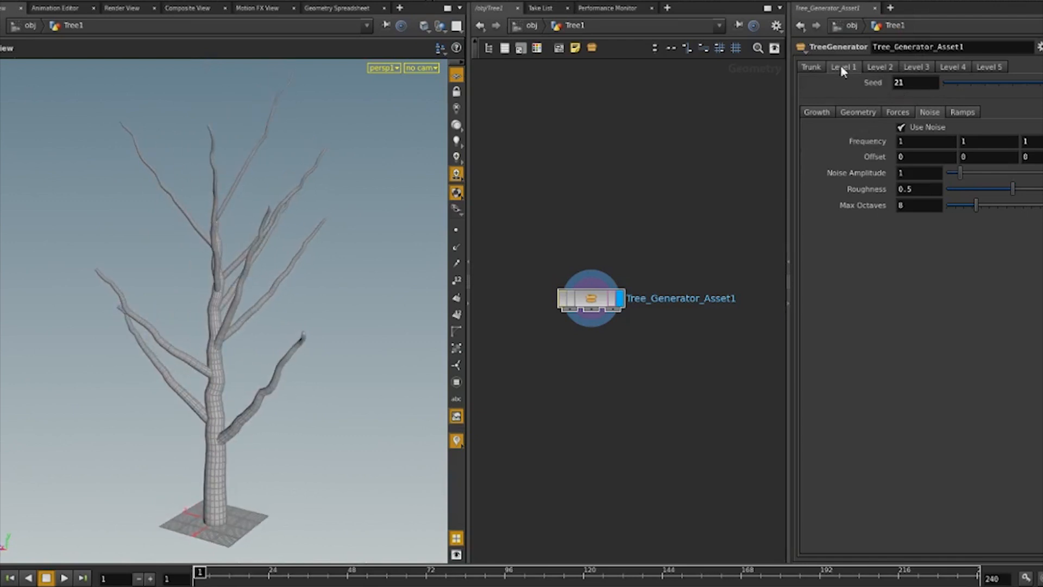
Set the tree's branch Iterations to 3.
scroll(827, 109, "up", 1)
scroll(827, 105, "up", 1)
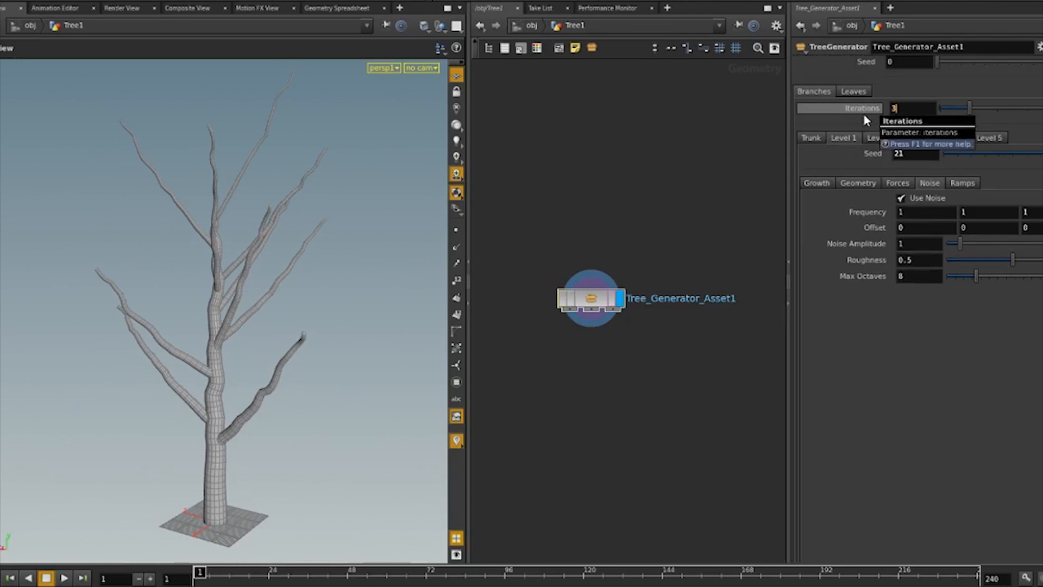
key("Return")
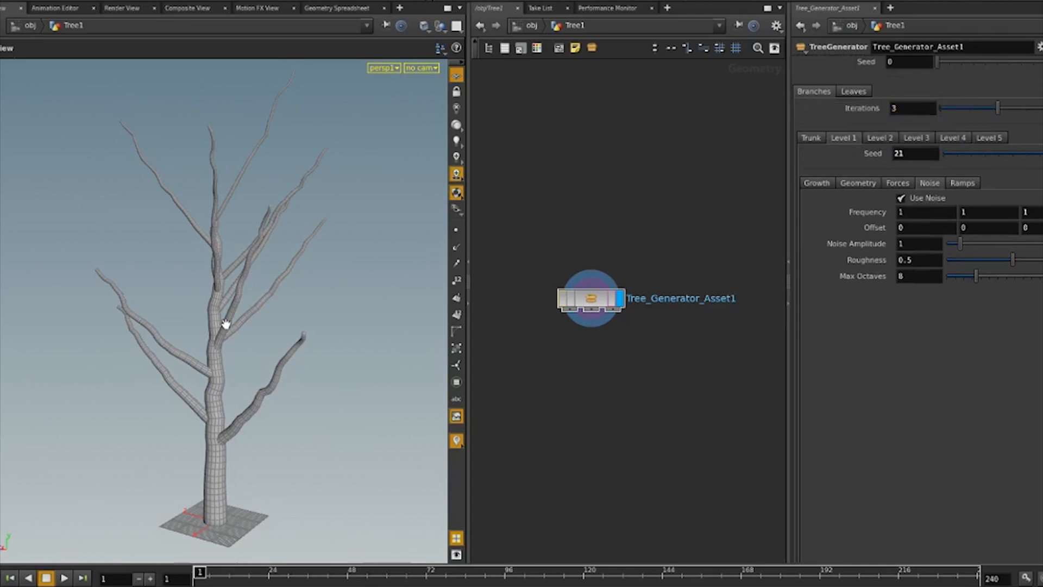
Set the Level 2 geometry to a Texture Frequency of 1 in both directions and 8 Divisions.
left_click(883, 137)
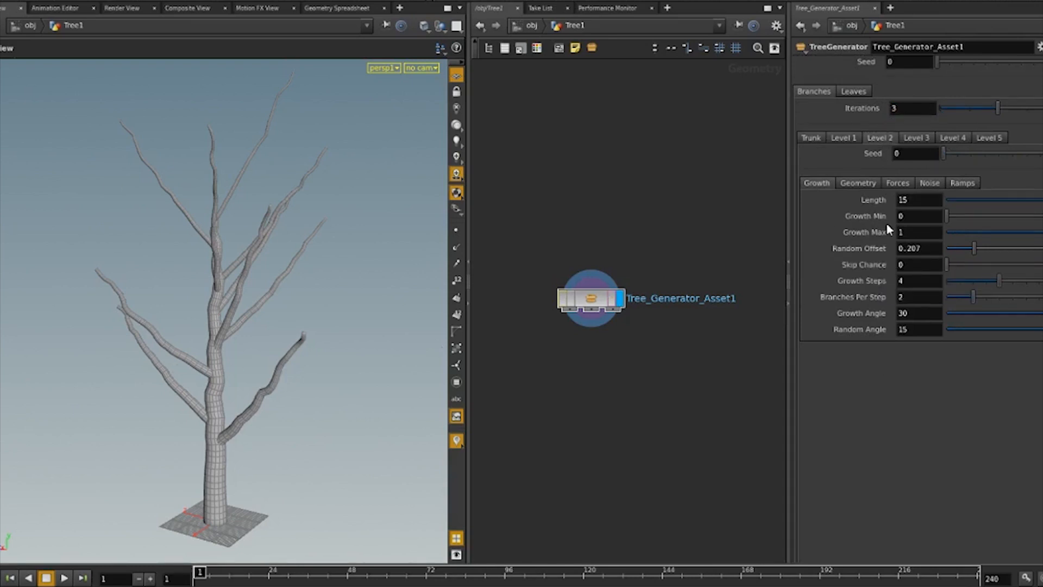
left_click(862, 184)
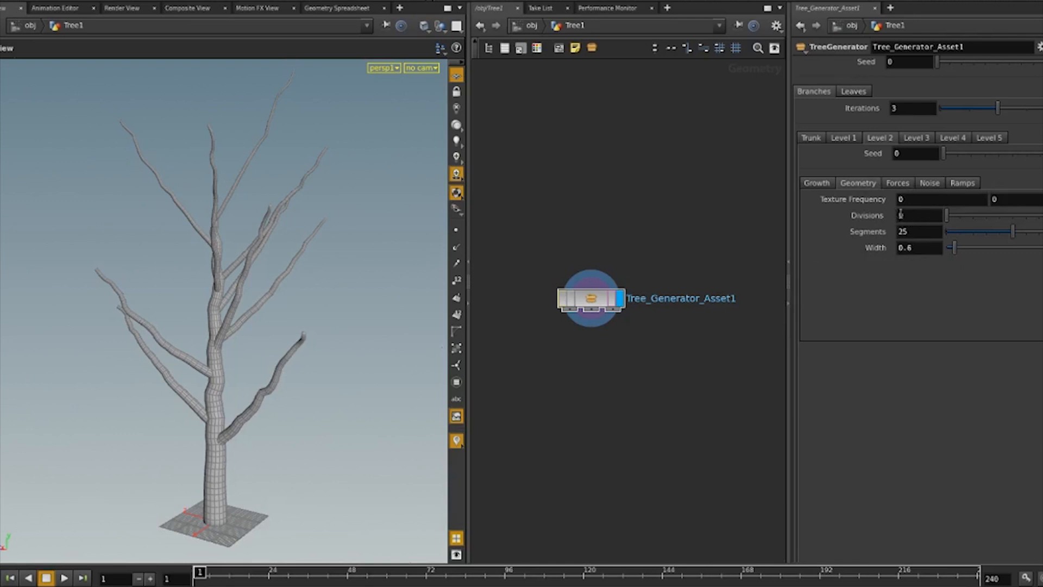
left_click_drag(912, 199, 874, 202)
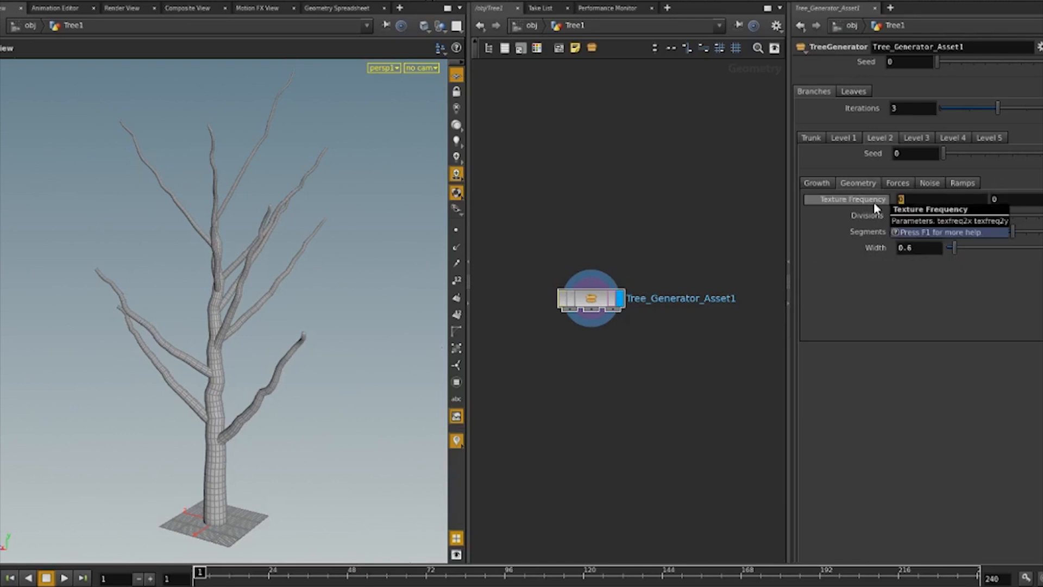
type("1")
key("Tab")
type("1")
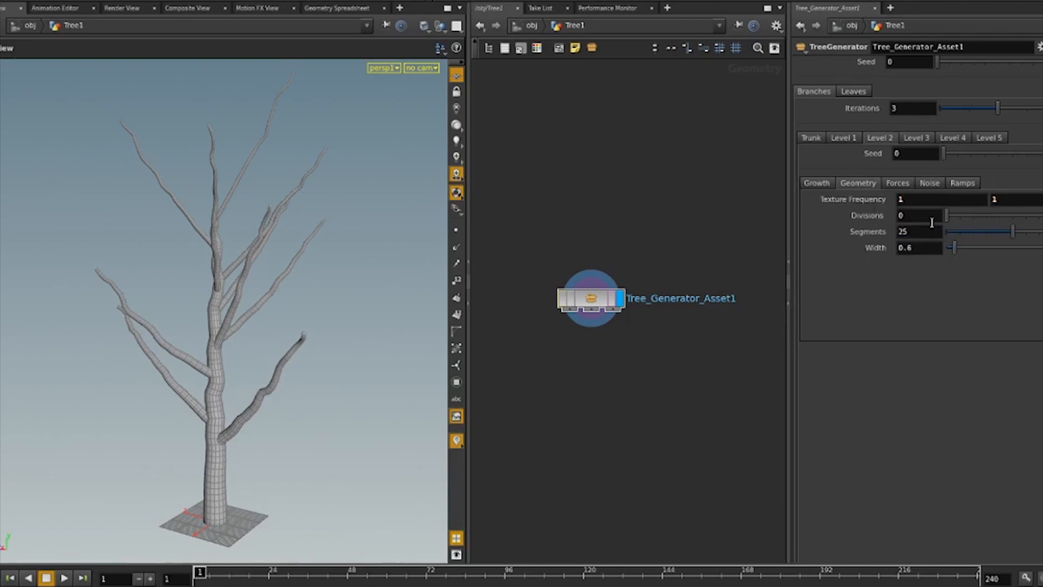
double_click(922, 220)
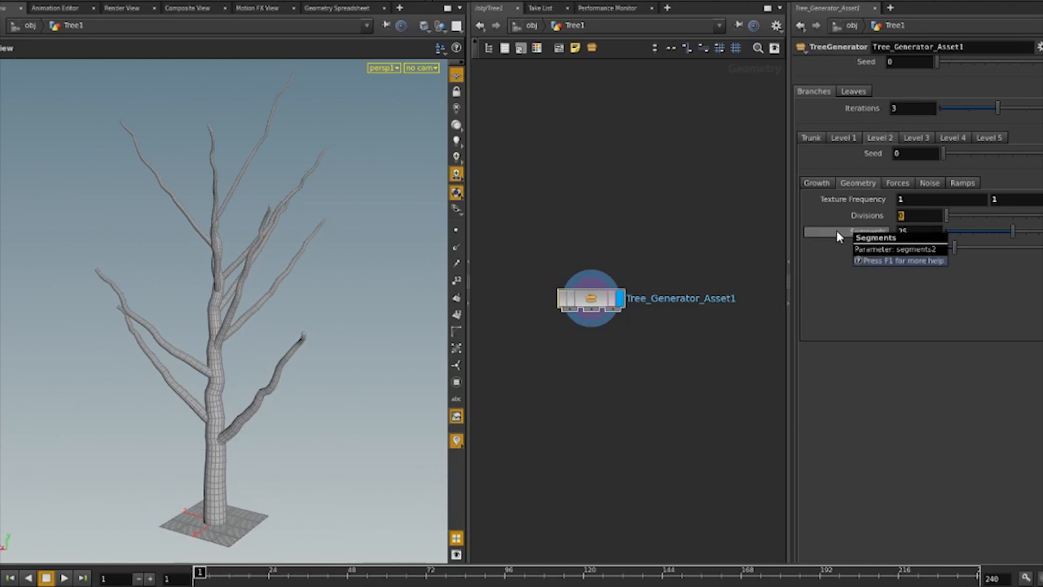
type("8")
key("Return")
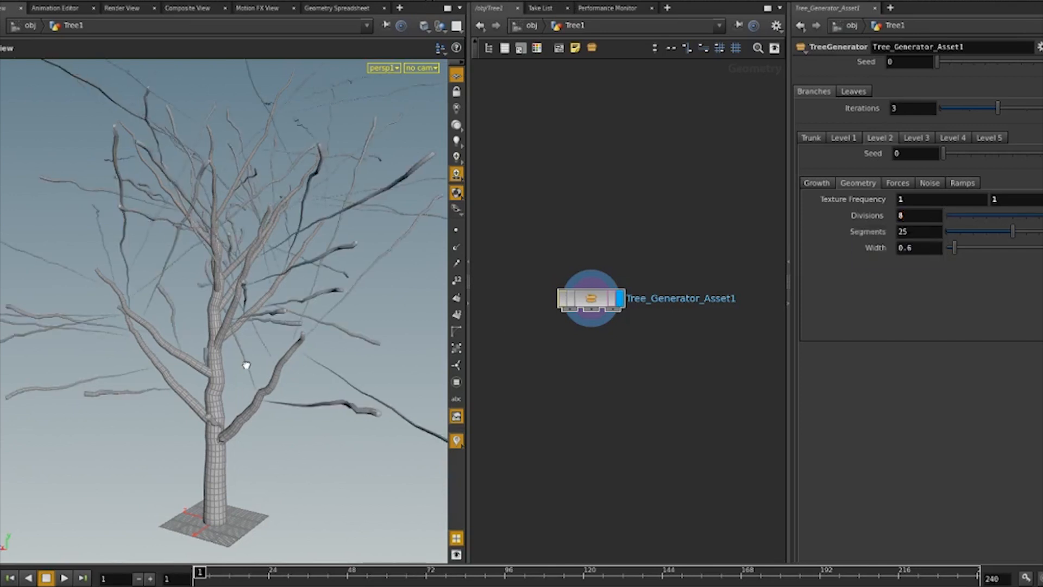
Reverse the Level 2 Width Ramp so it falls linearly from 1 at the start to 0 at position 1.
left_click(962, 182)
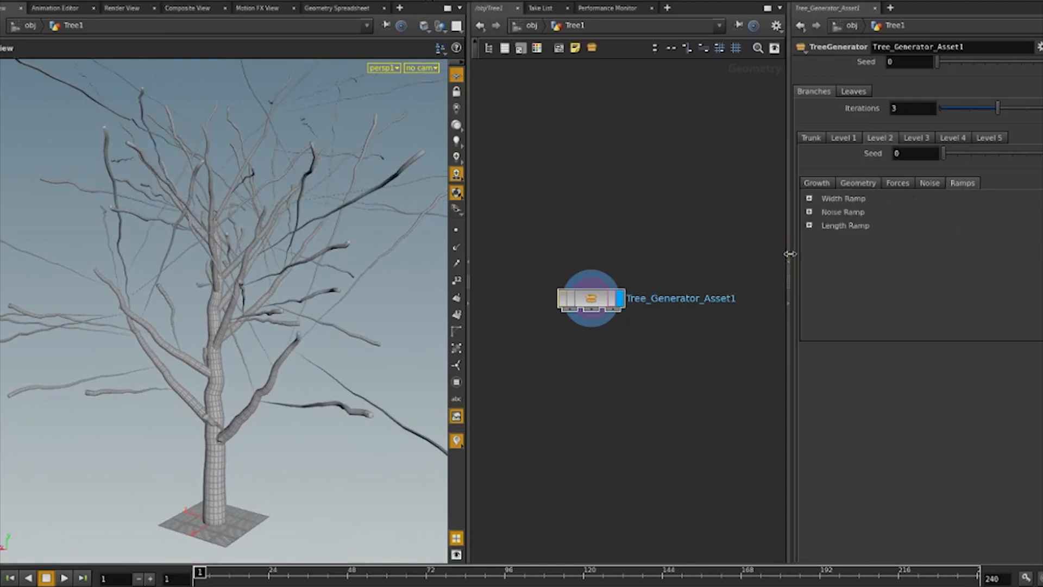
left_click(810, 199)
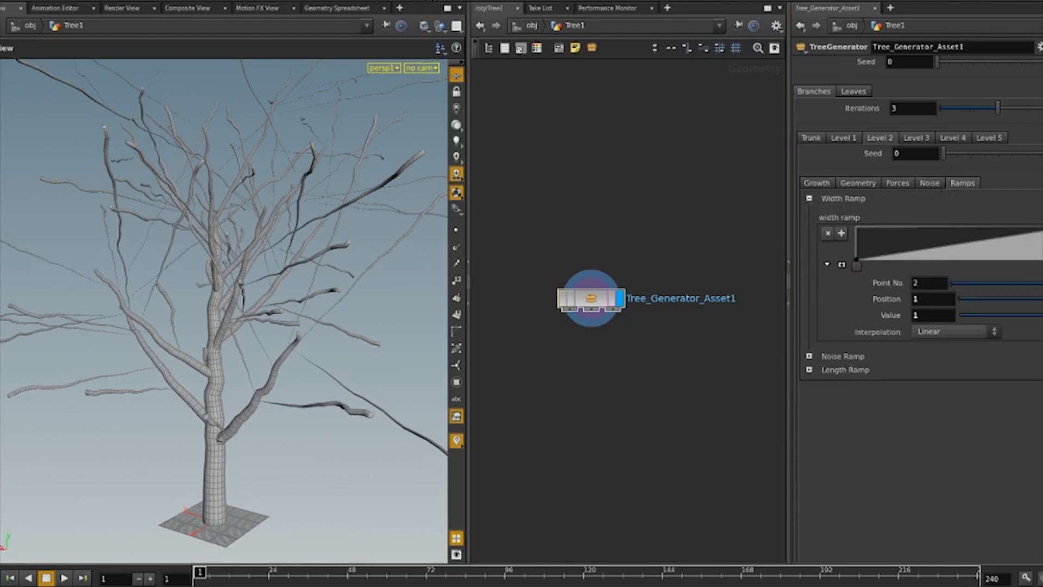
left_click_drag(858, 265, 1021, 265)
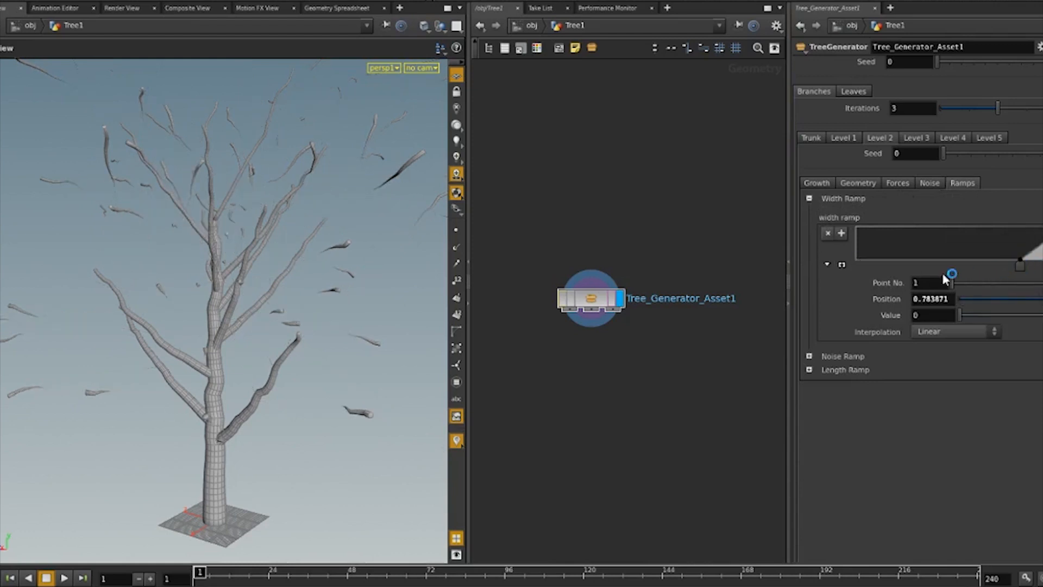
left_click(915, 267)
left_click(842, 265)
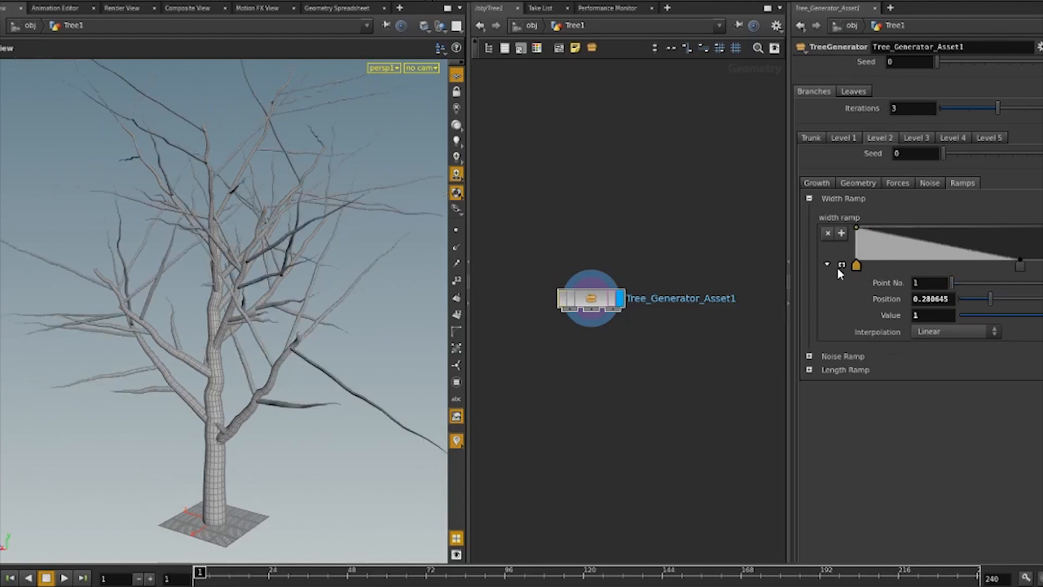
left_click_drag(1025, 264, 1042, 266)
Raise the start of the Level 2 Length Ramp to about 0.92 and the end of the Width Ramp to about 0.23.
left_click(809, 370)
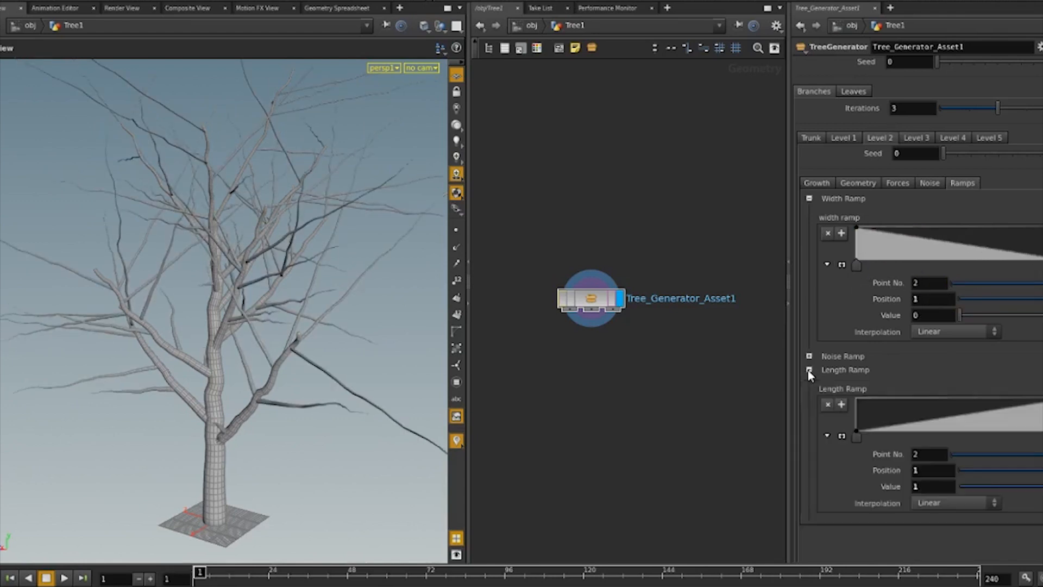
left_click_drag(859, 434, 859, 407)
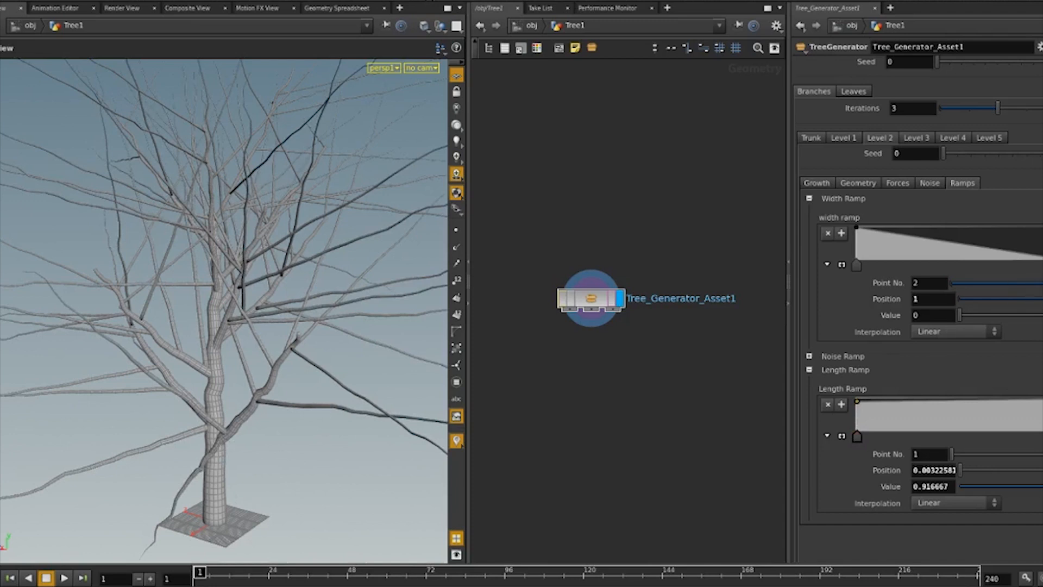
left_click_drag(1033, 260, 1032, 251)
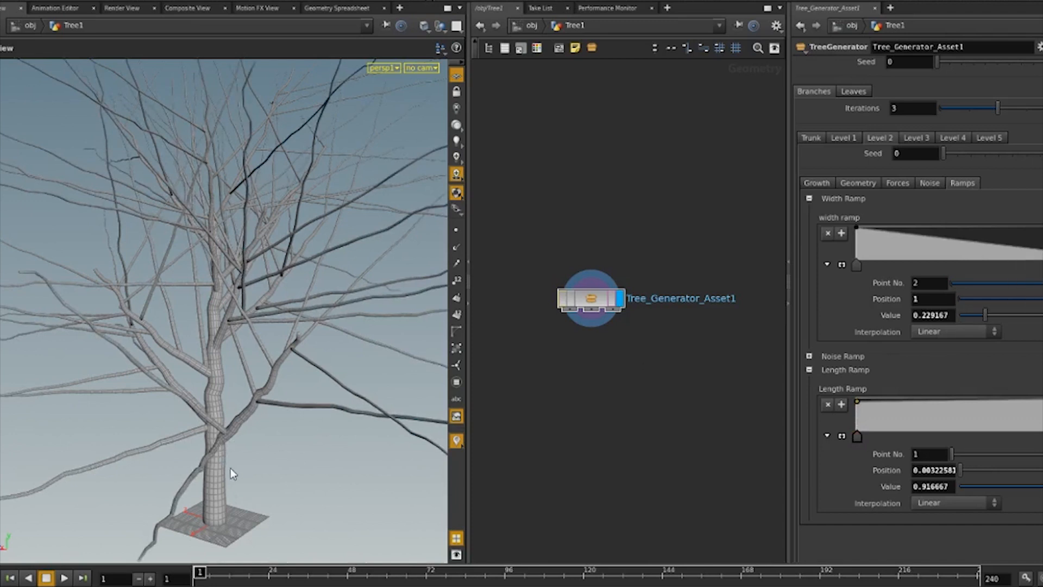
Set the Level 2 growth Length to 5 and inspect the shortened branches.
left_click_drag(235, 473, 247, 429)
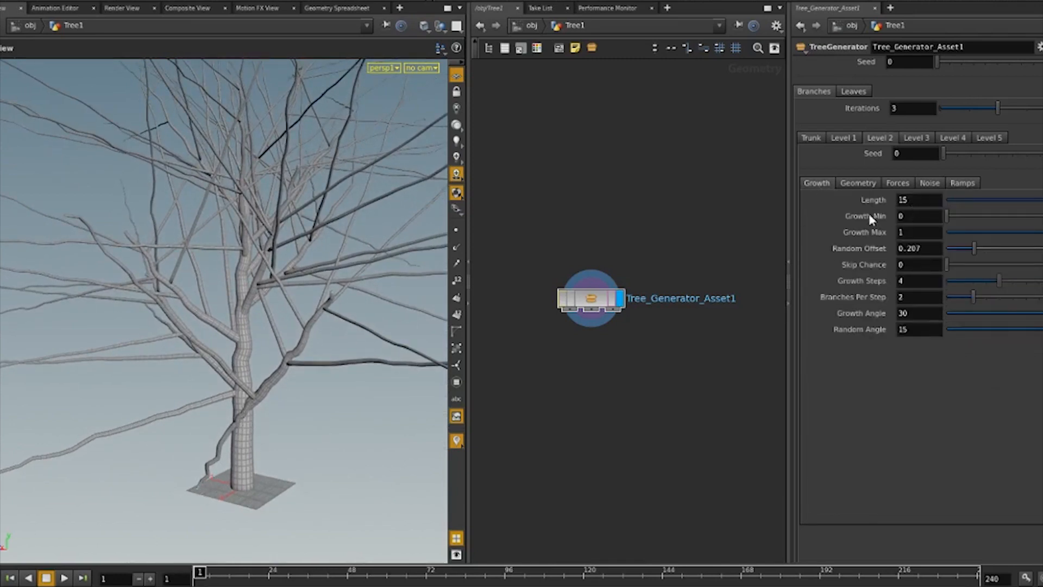
scroll(167, 356, "down", 5)
left_click_drag(203, 339, 169, 342)
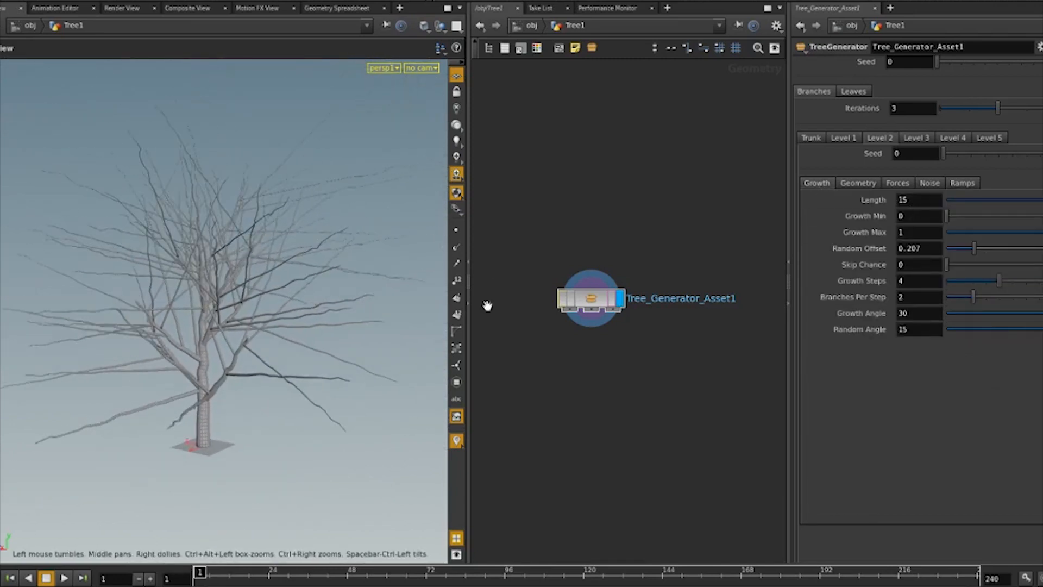
type("5")
key("Return")
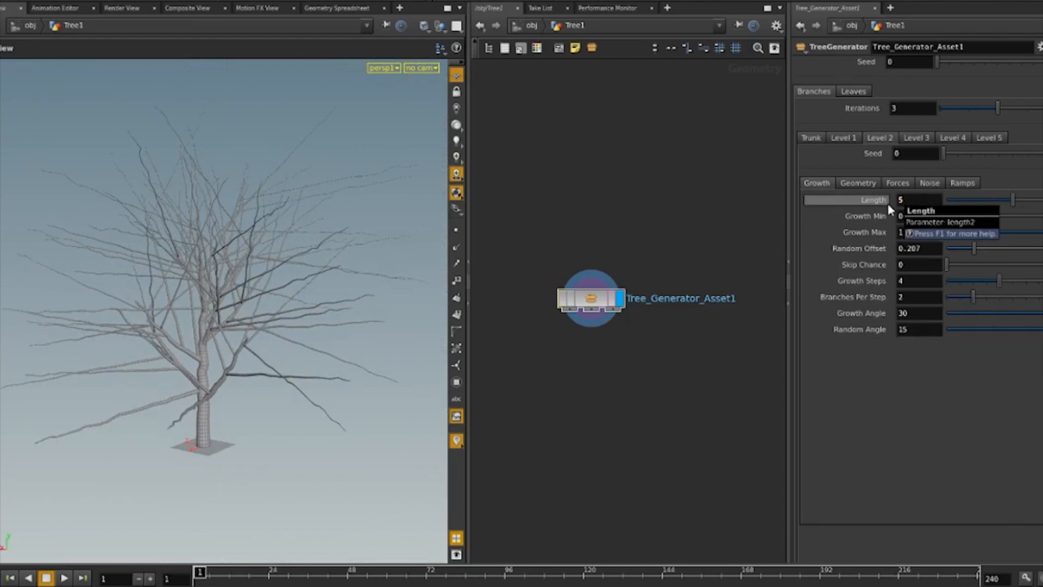
mouse_move(294, 291)
left_mouse_down()
mouse_move(208, 303)
mouse_move(235, 277)
mouse_move(251, 282)
mouse_move(186, 286)
mouse_move(284, 282)
left_mouse_up()
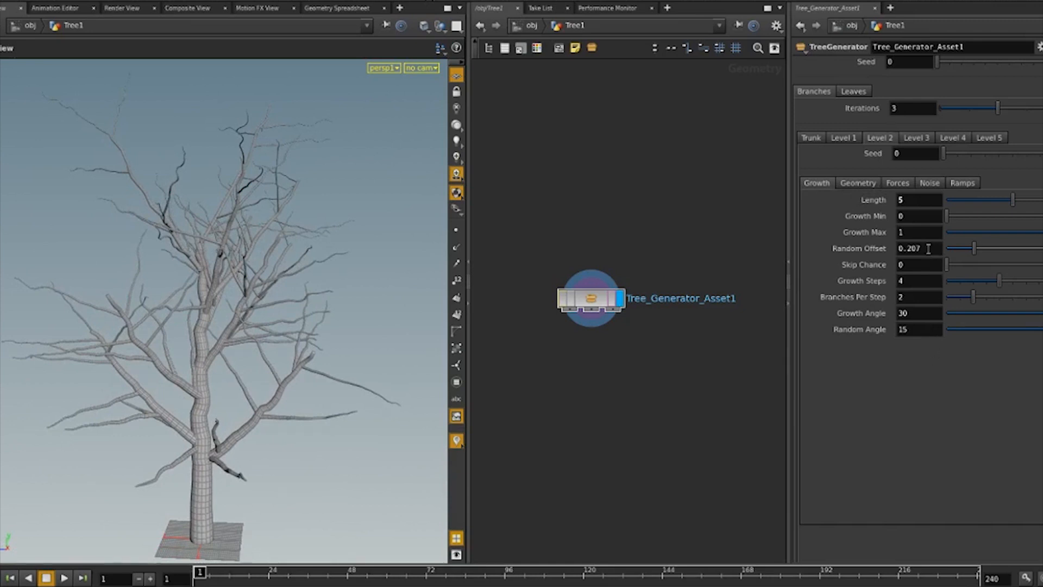
mouse_move(276, 368)
left_mouse_down()
mouse_move(304, 365)
mouse_move(288, 368)
left_mouse_up()
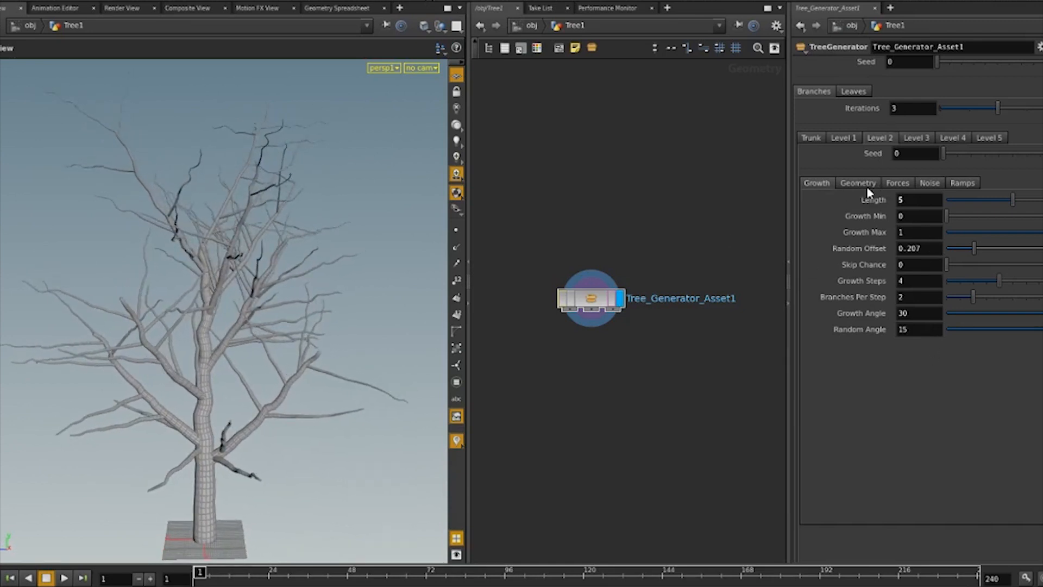
Try Level 2 Length values of 3 and 4, and return the Length to 5.
double_click(919, 200)
type("3")
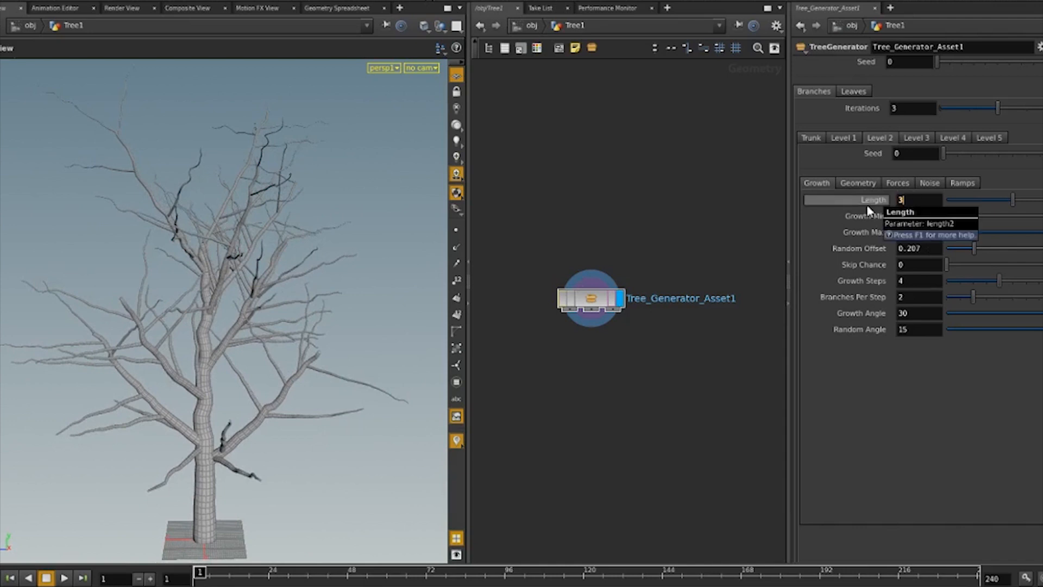
key("Return")
left_click_drag(270, 342, 228, 343)
left_click(903, 200)
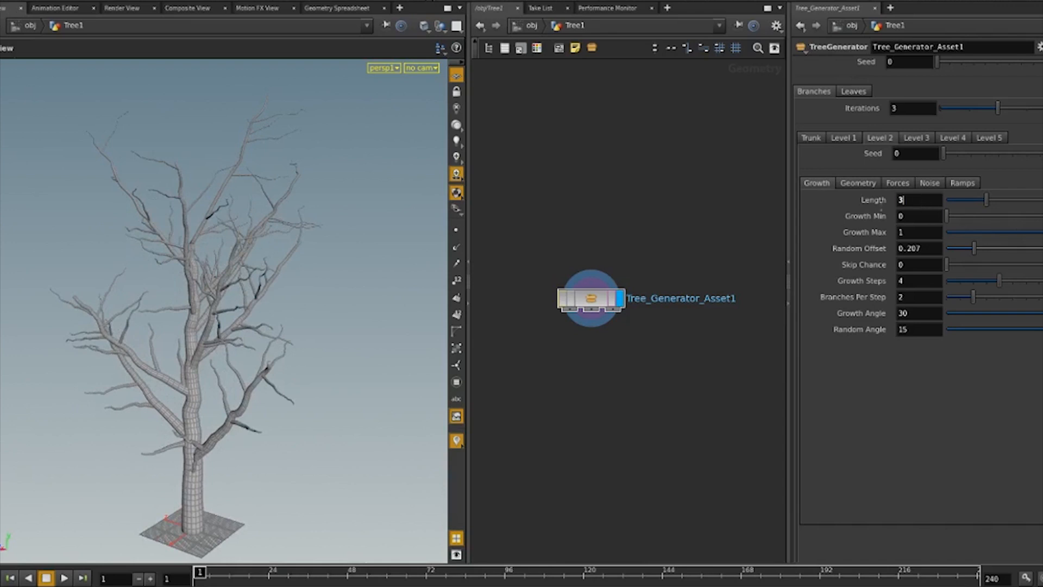
double_click(918, 197)
key("Return")
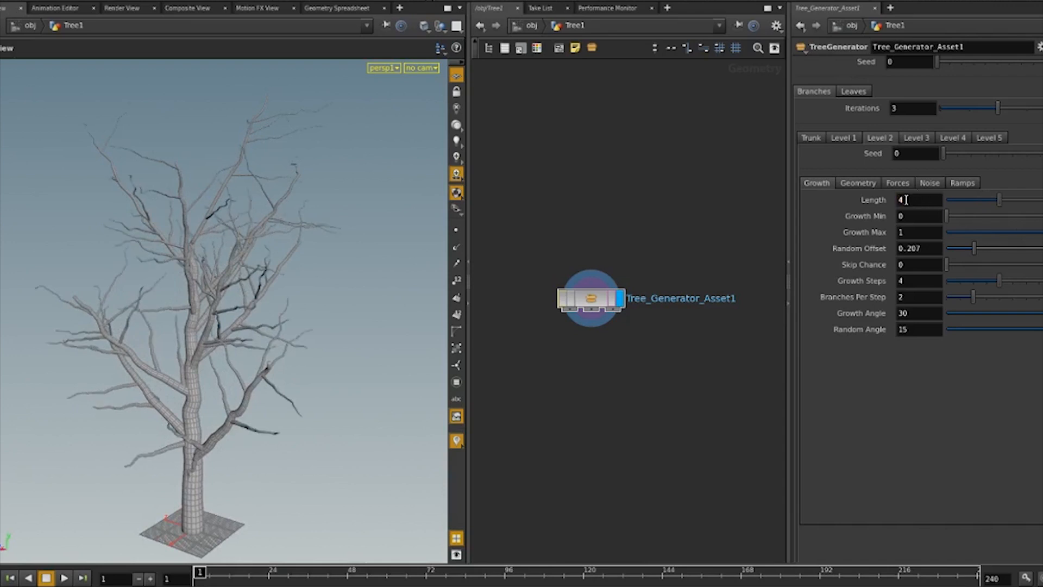
double_click(919, 200)
type("5")
key("Return")
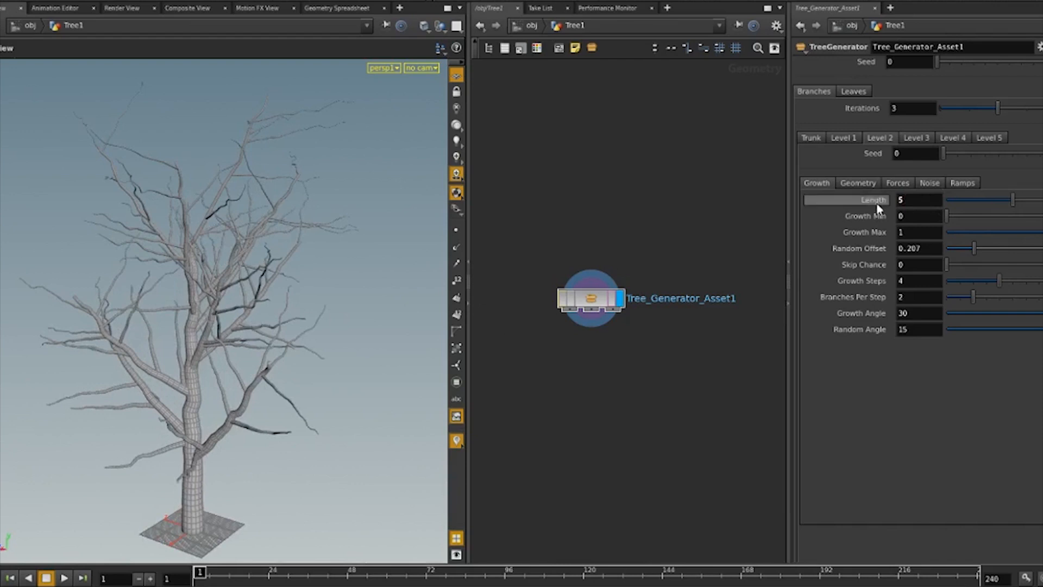
Try a Level 2 geometry Width of 1, and settle on 0.8.
left_click(869, 184)
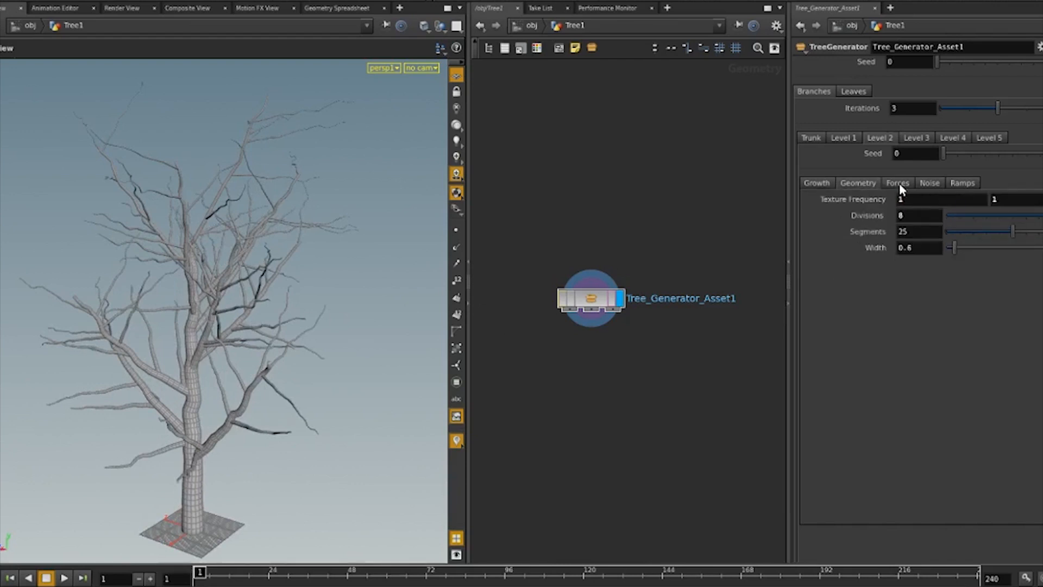
left_click(872, 251)
type("1")
key("Return")
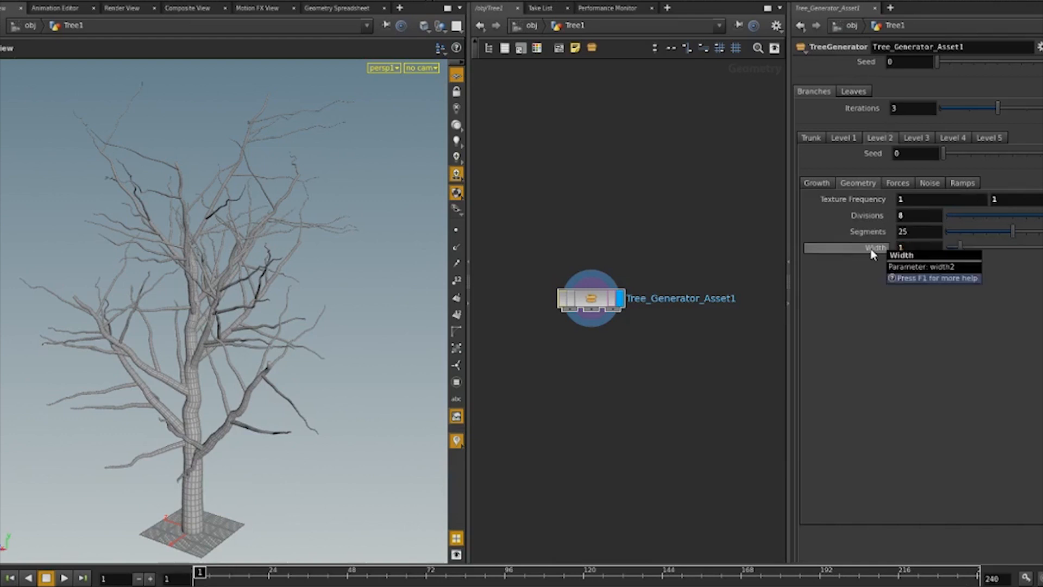
left_click_drag(251, 388, 259, 388, "alt")
left_click_drag(915, 247, 886, 252)
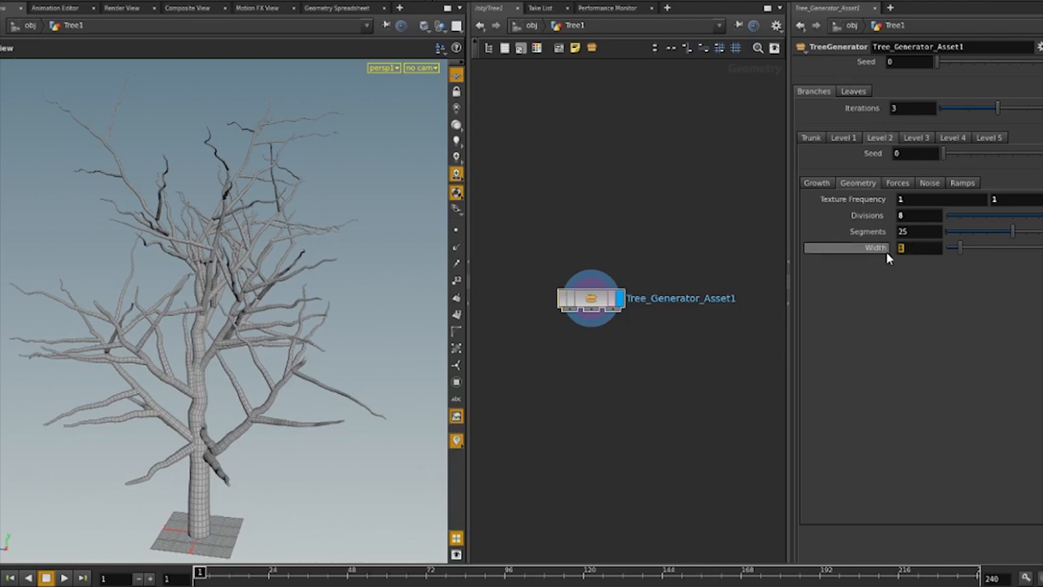
type("0.8")
key("Return")
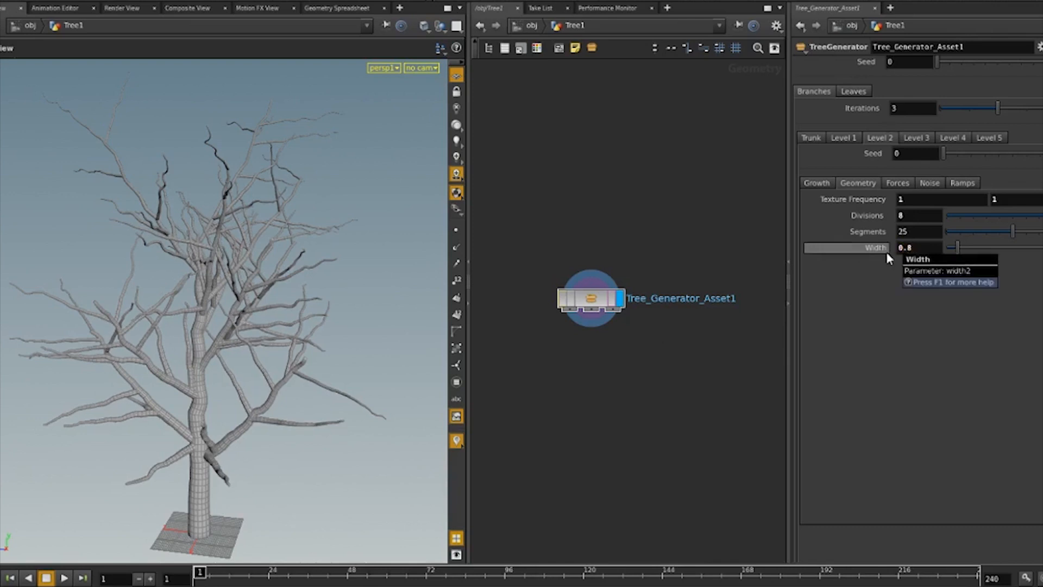
Enable gravity for the Level 2 branches and set the Y component of Gravity Direction to 2.
left_click(910, 185)
left_click(914, 201)
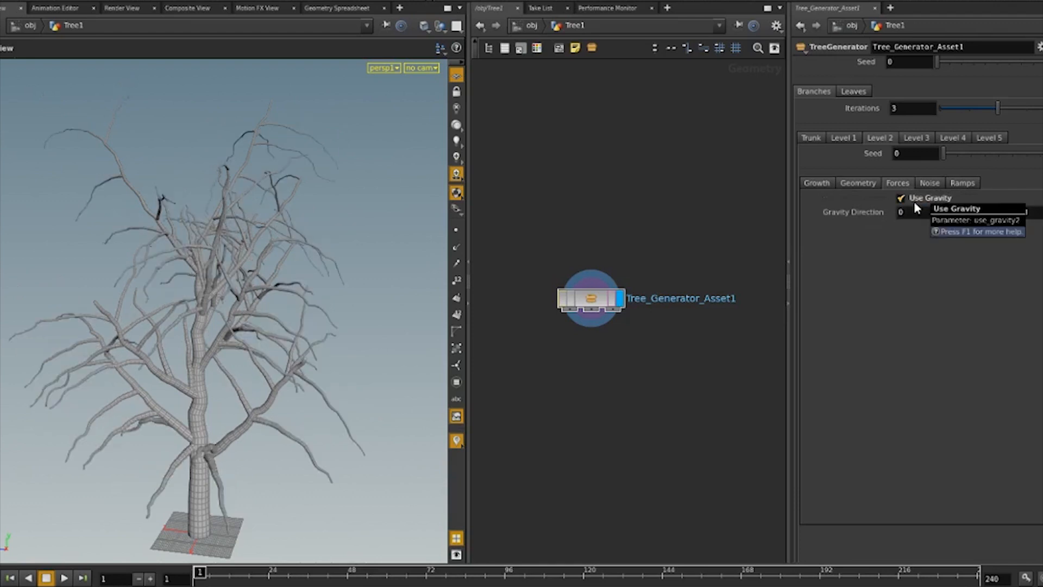
double_click(974, 216)
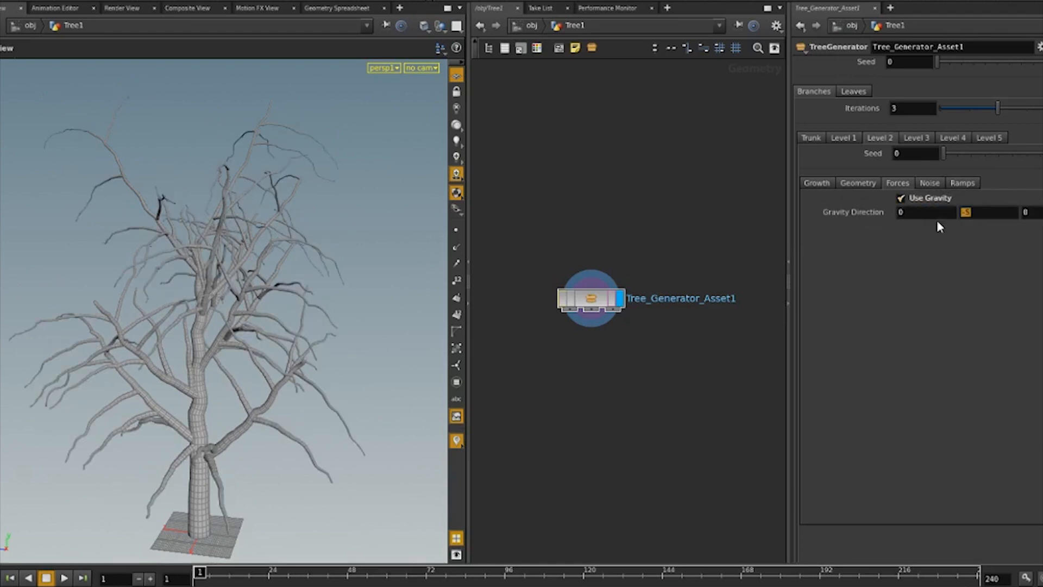
type("2")
key("Return")
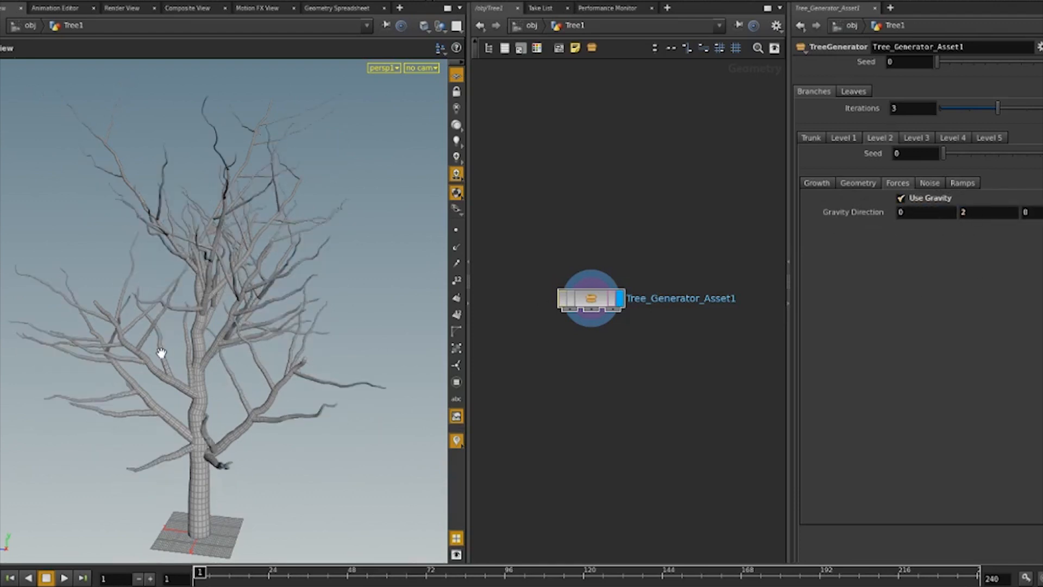
mouse_move(157, 349)
left_mouse_down()
mouse_move(213, 358)
mouse_move(175, 350)
left_mouse_up()
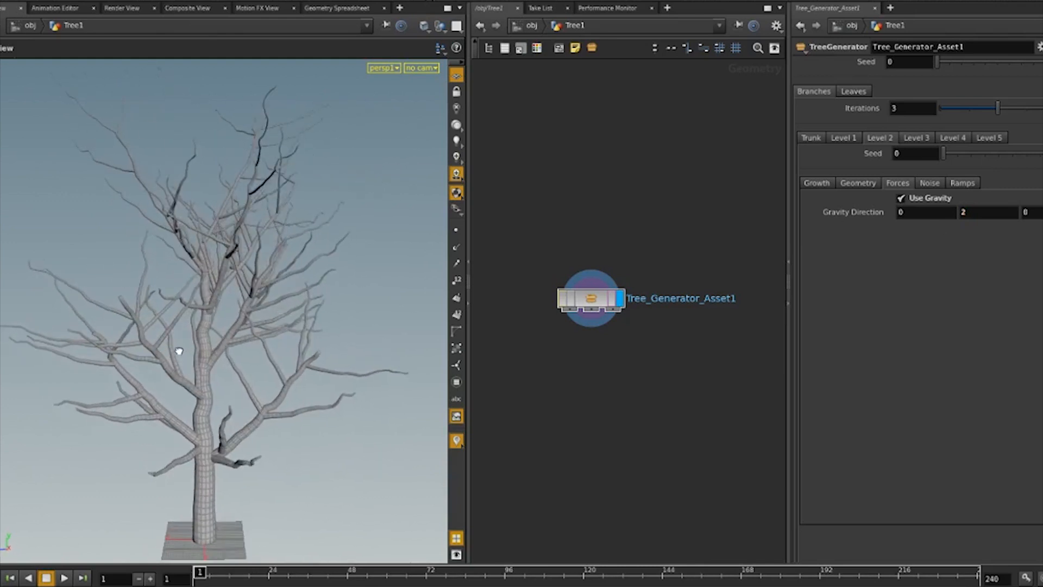
Turn Use Noise off and back on for Level 2 to compare the branch shapes.
left_click(931, 184)
left_click(911, 197)
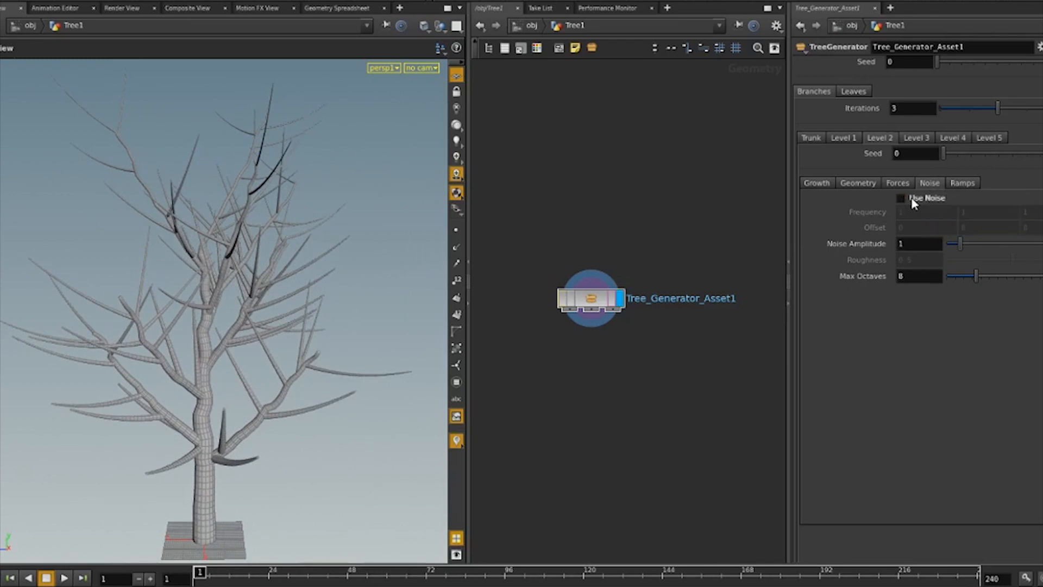
mouse_move(223, 345)
left_mouse_down()
mouse_move(201, 345)
mouse_move(215, 349)
left_mouse_up()
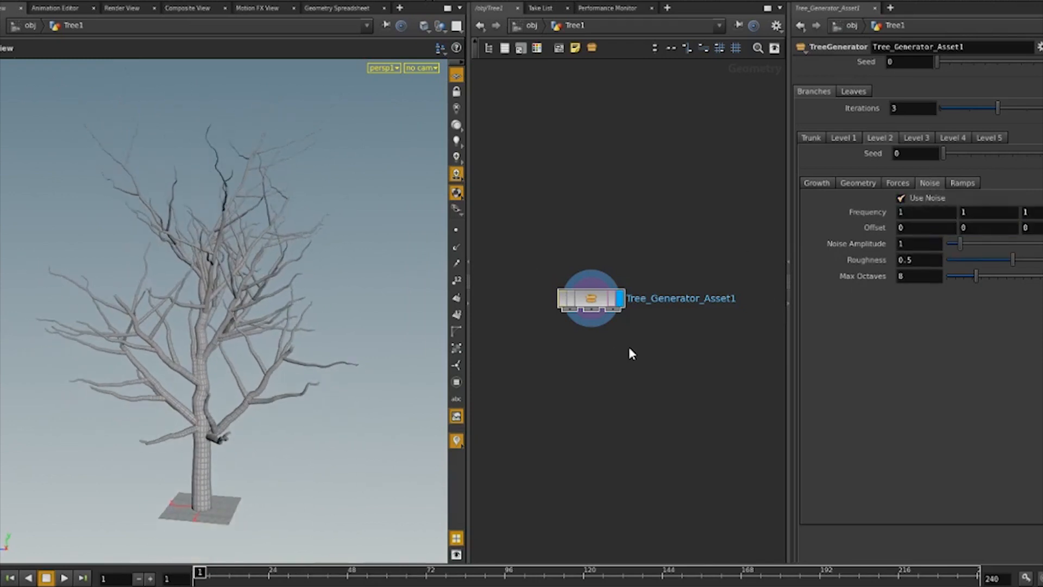
Set the branch Iterations to 4, inspect the fuller tree, and switch the update mode to Manual.
left_click(917, 110)
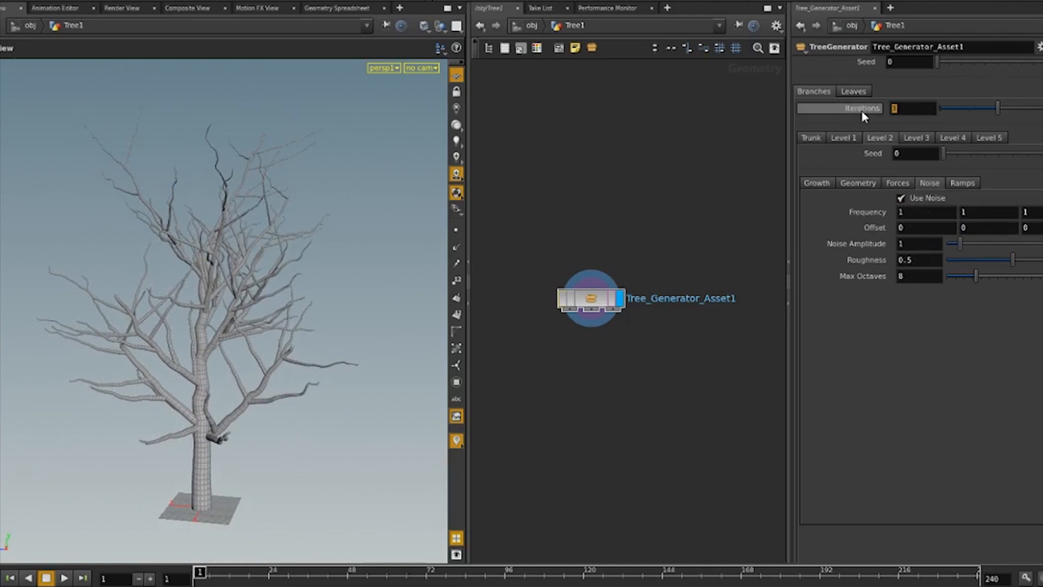
key("Return")
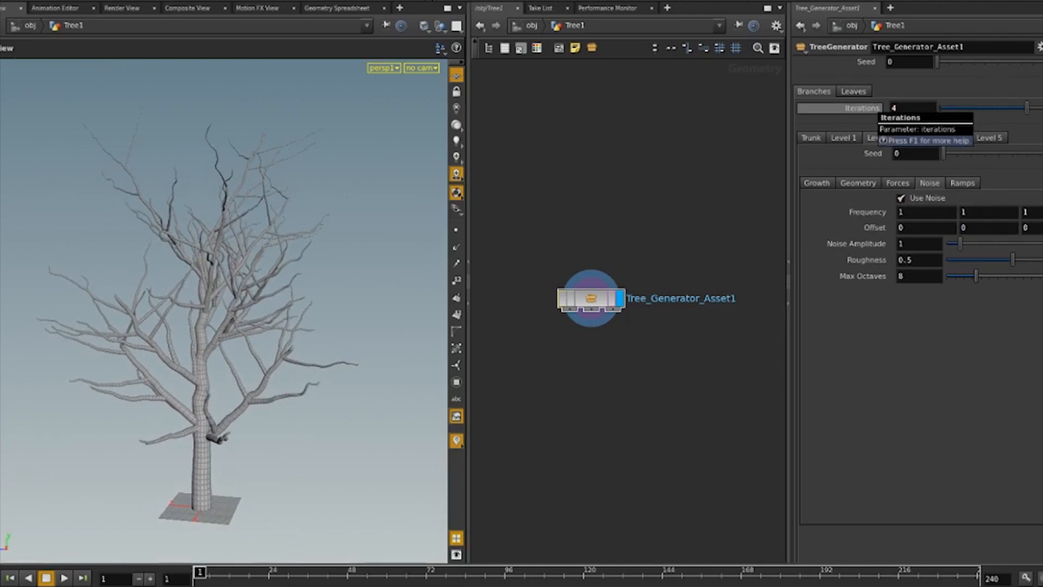
right_click_drag(249, 359, 217, 399)
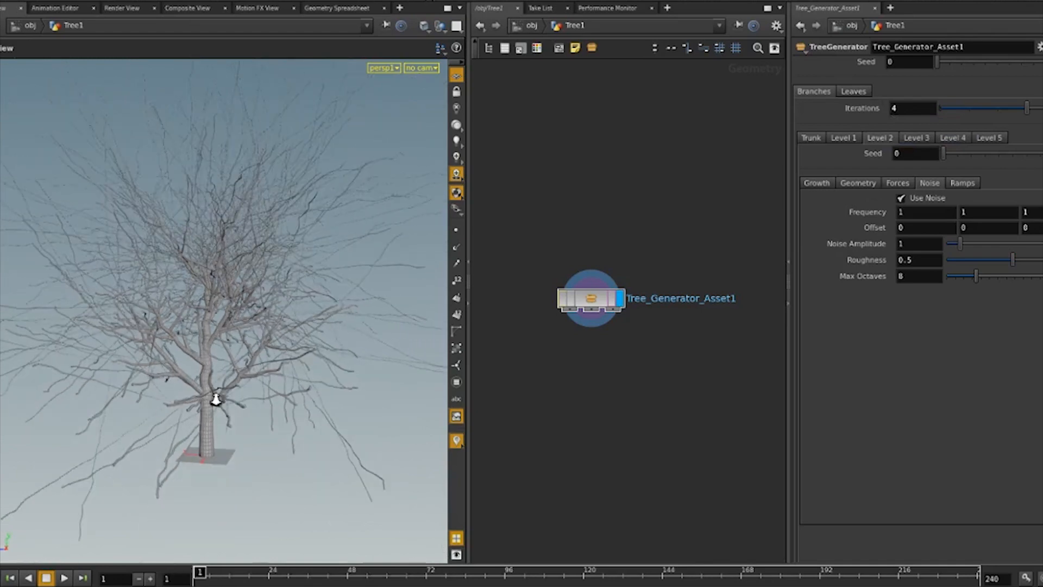
mouse_move(217, 400)
left_mouse_down()
mouse_move(268, 401)
mouse_move(224, 399)
left_mouse_up()
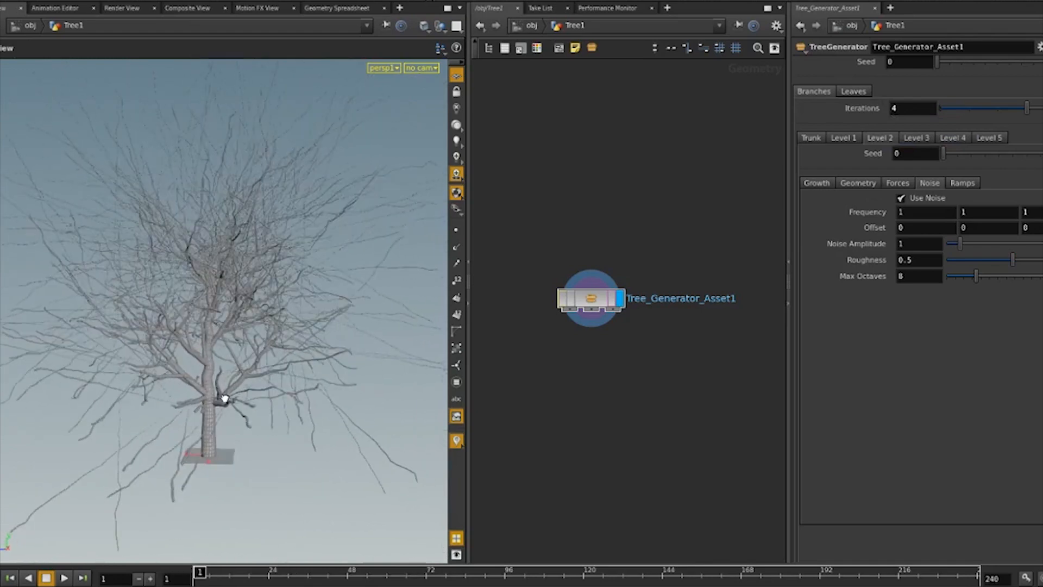
left_click(1026, 577)
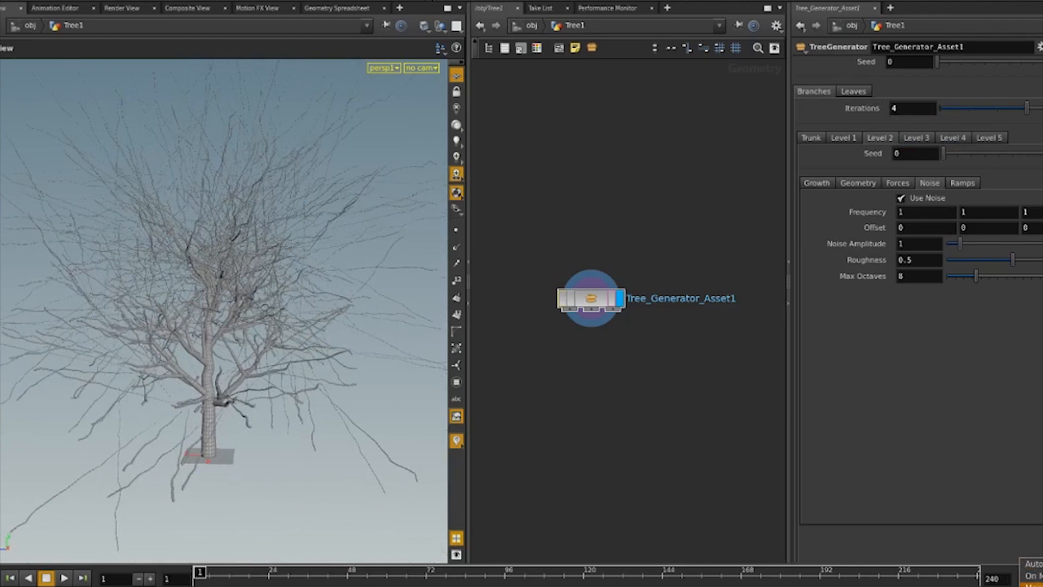
left_click(1033, 584)
Reverse the Level 3 Width Ramp so it falls linearly from 1 to about 0.15 at position 1.
left_click(924, 138)
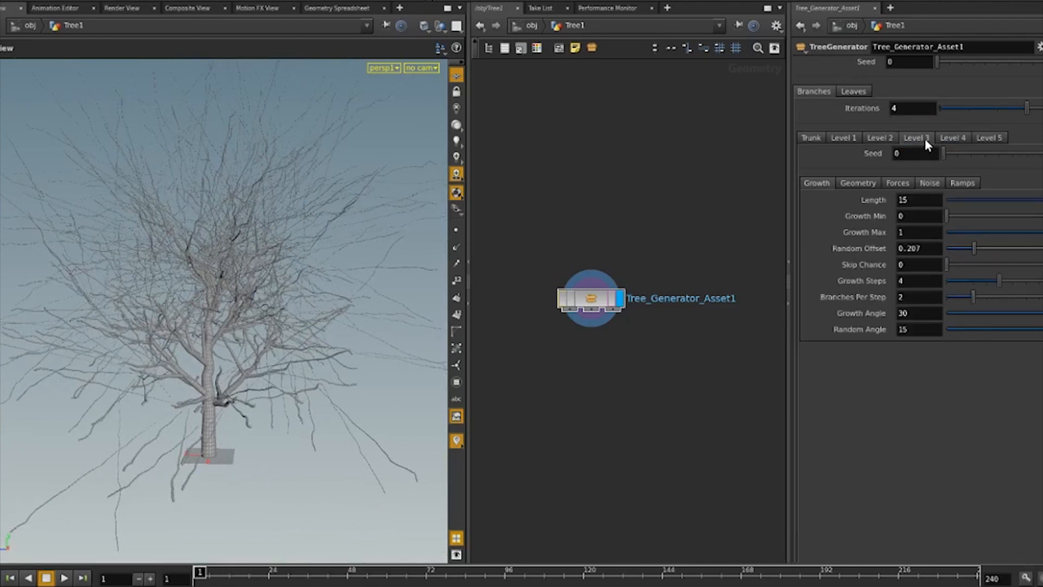
left_click(962, 183)
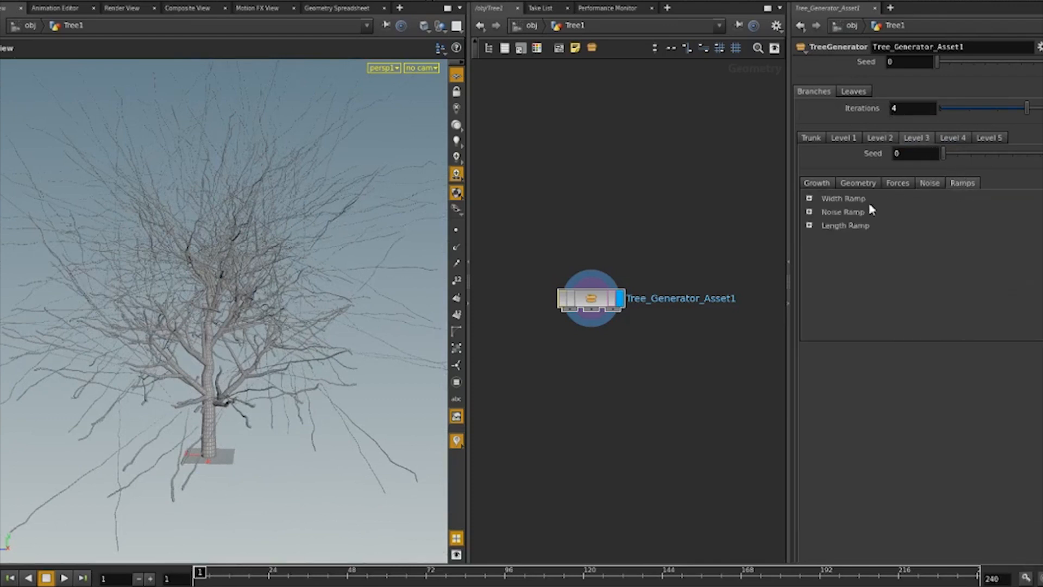
left_click(810, 199)
mouse_move(859, 264)
left_mouse_down()
mouse_move(1042, 272)
mouse_move(1038, 284)
mouse_move(1039, 266)
mouse_move(840, 265)
left_mouse_up()
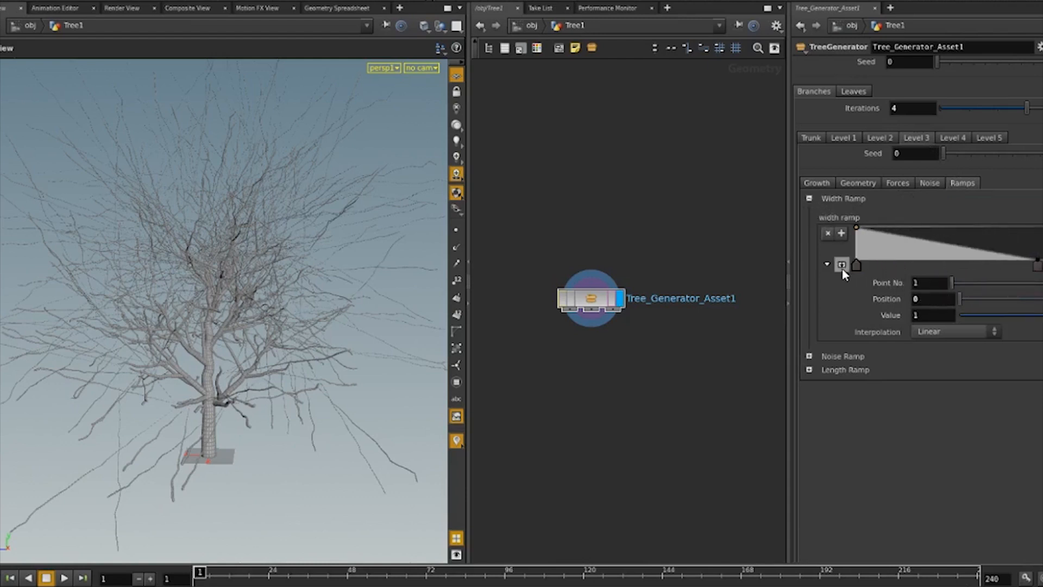
left_click_drag(1037, 265, 1042, 265)
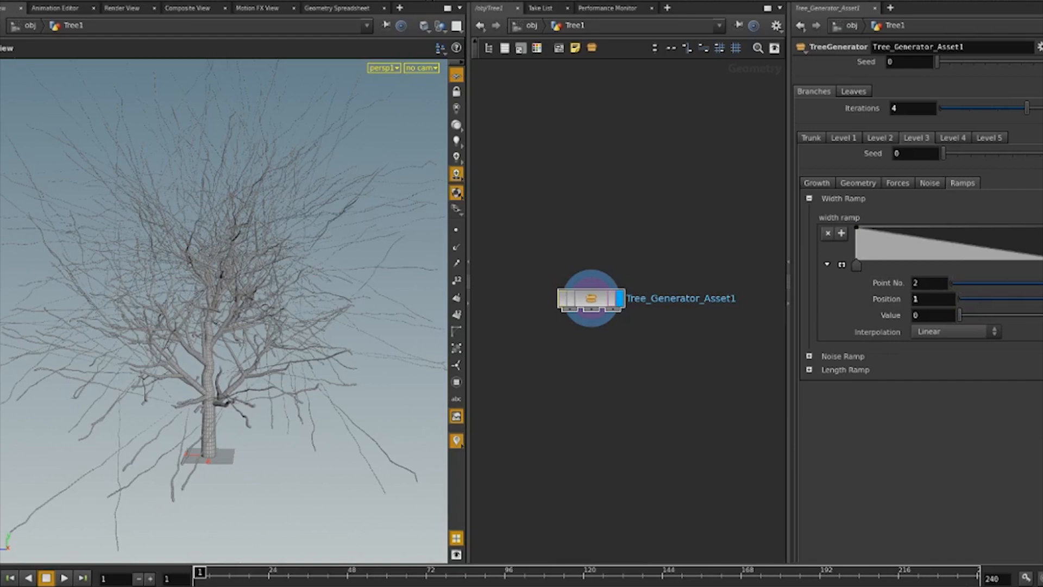
left_click_drag(1042, 266, 1042, 260)
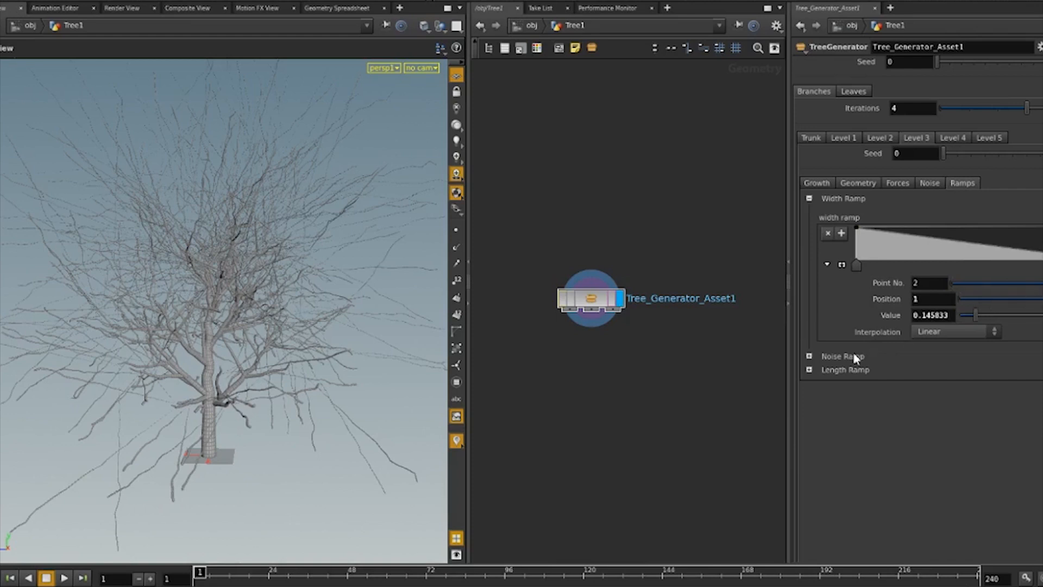
Raise the start point of the Level 3 Length Ramp to a value of 1.
left_click(808, 370)
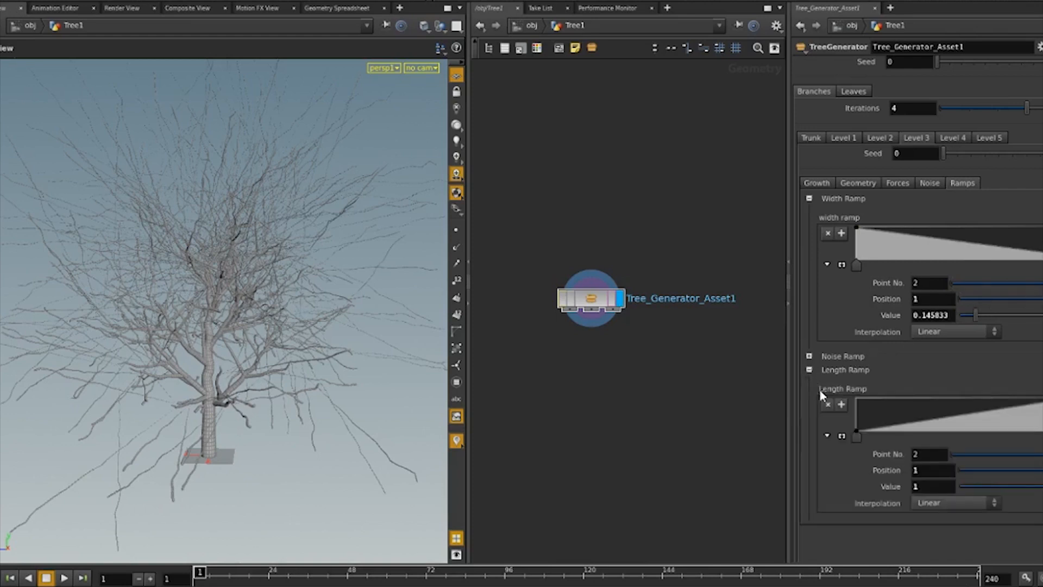
left_click(857, 435)
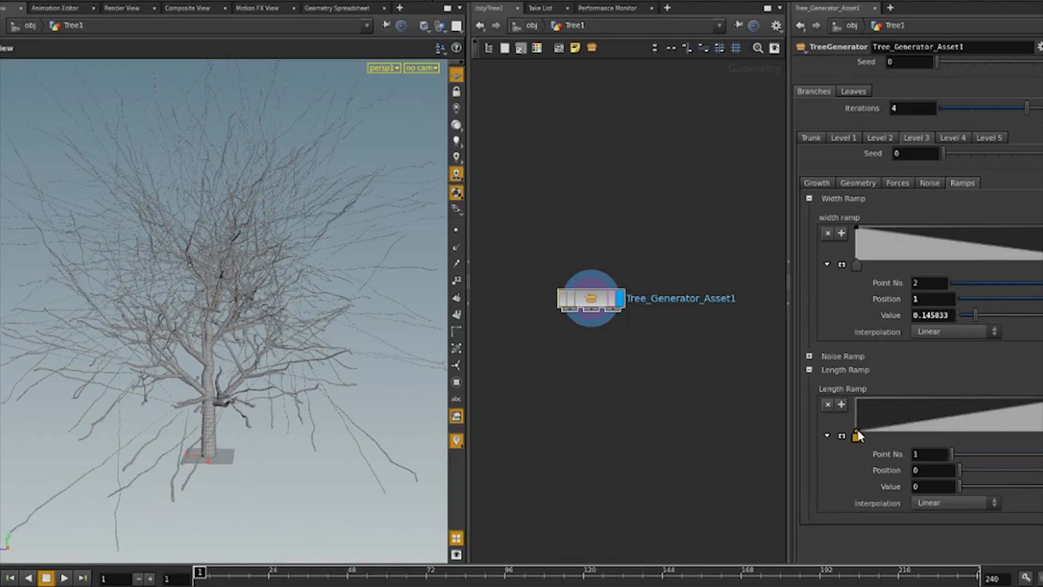
left_click_drag(857, 435, 856, 398)
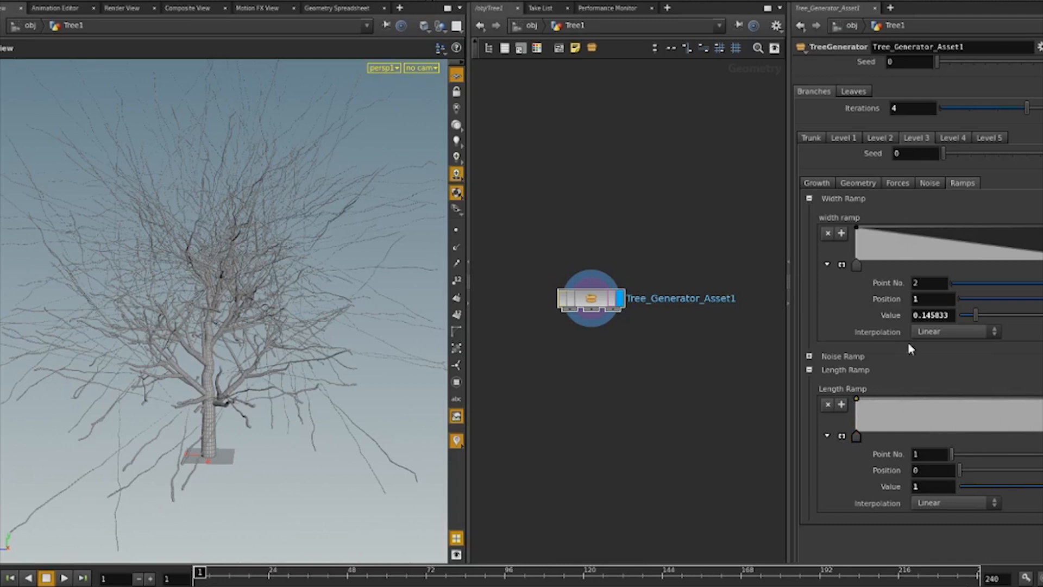
Set the Level 3 growth Length to 5 and restore automatic updating to rebuild and inspect the tree.
left_click(818, 182)
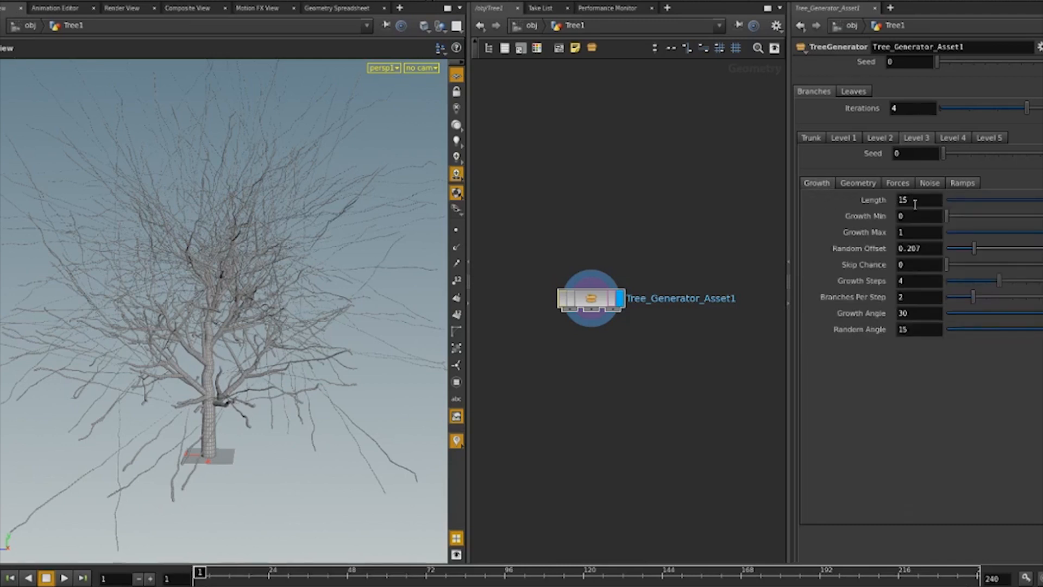
left_click_drag(919, 203, 857, 206)
type("5")
key("Return")
left_click(1036, 577)
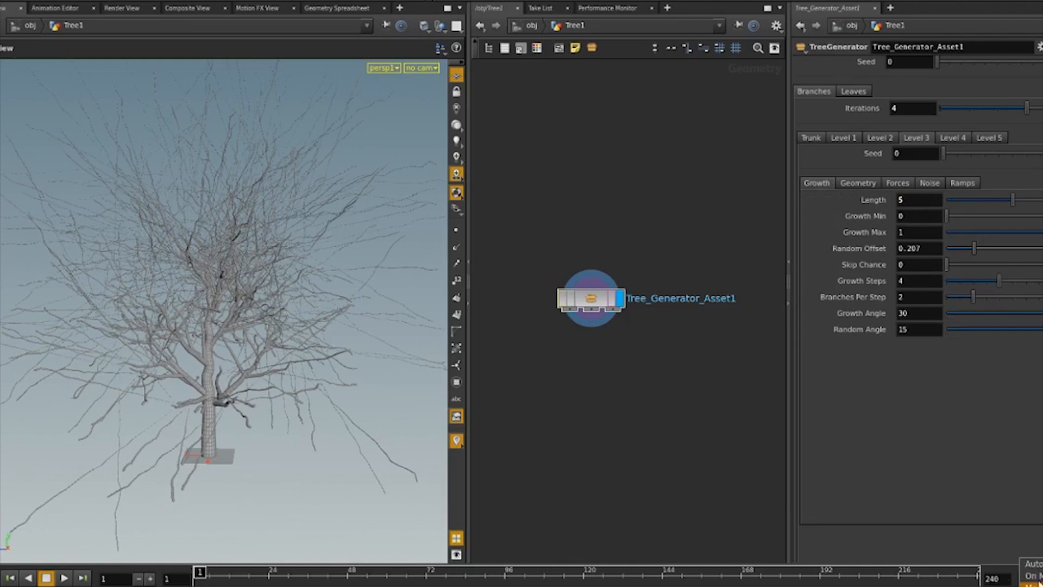
left_click(1036, 575)
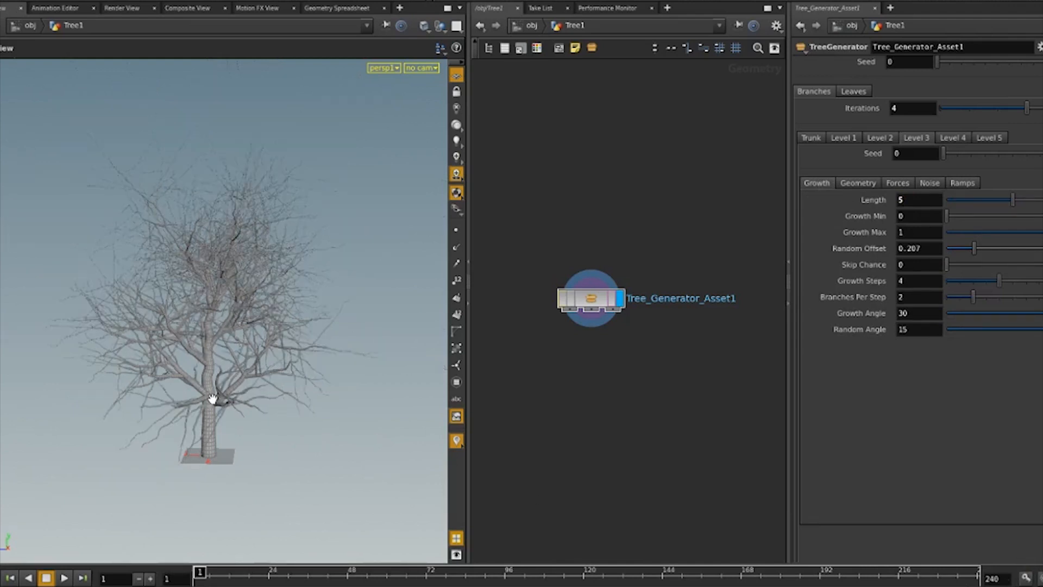
scroll(198, 334, "up", 8)
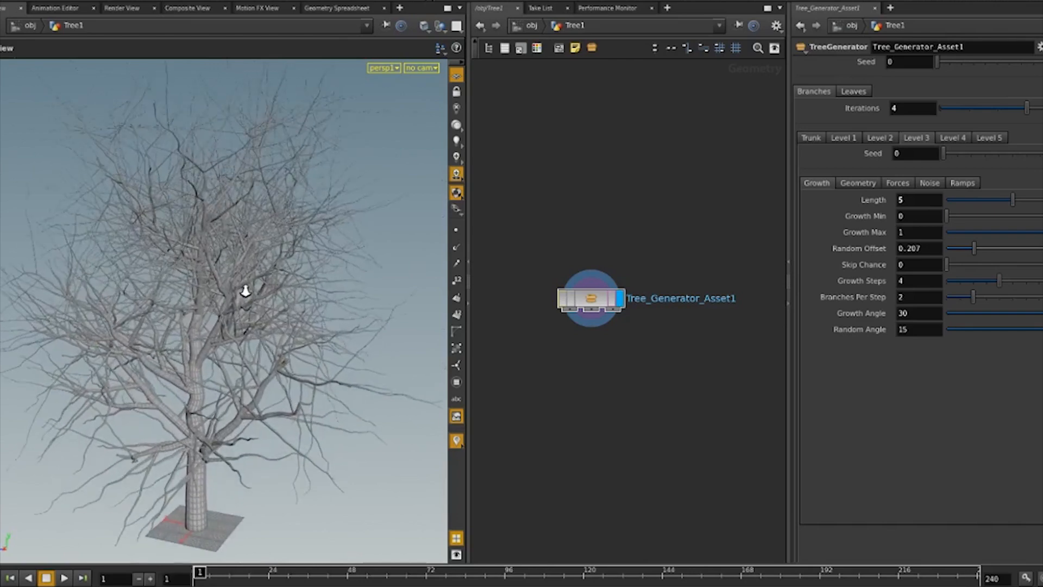
left_click_drag(253, 344, 240, 345, "alt")
Shorten the Level 3 branches by setting their growth Length to 3.
left_click(902, 199)
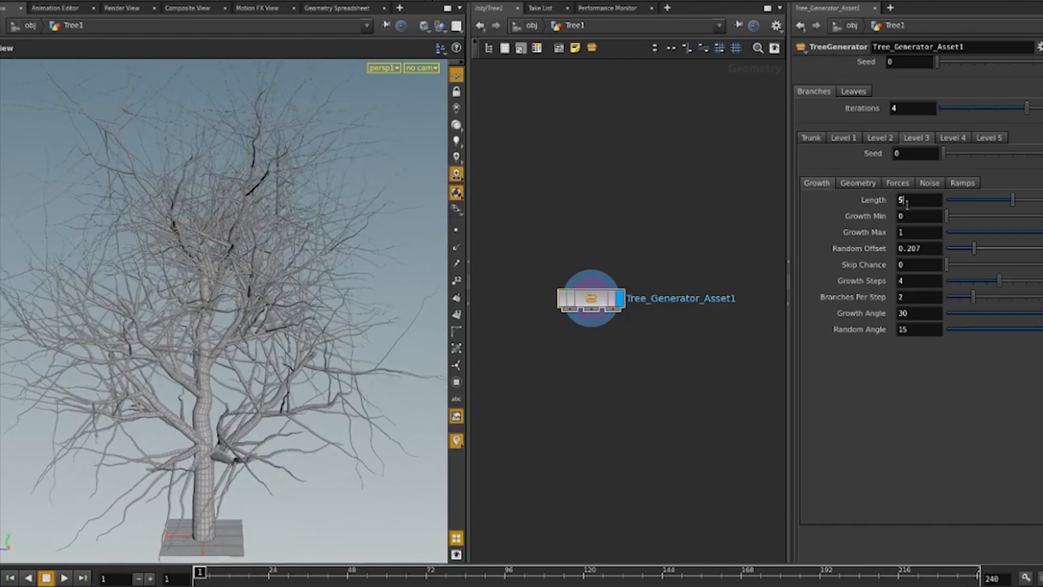
type("3")
key("Return")
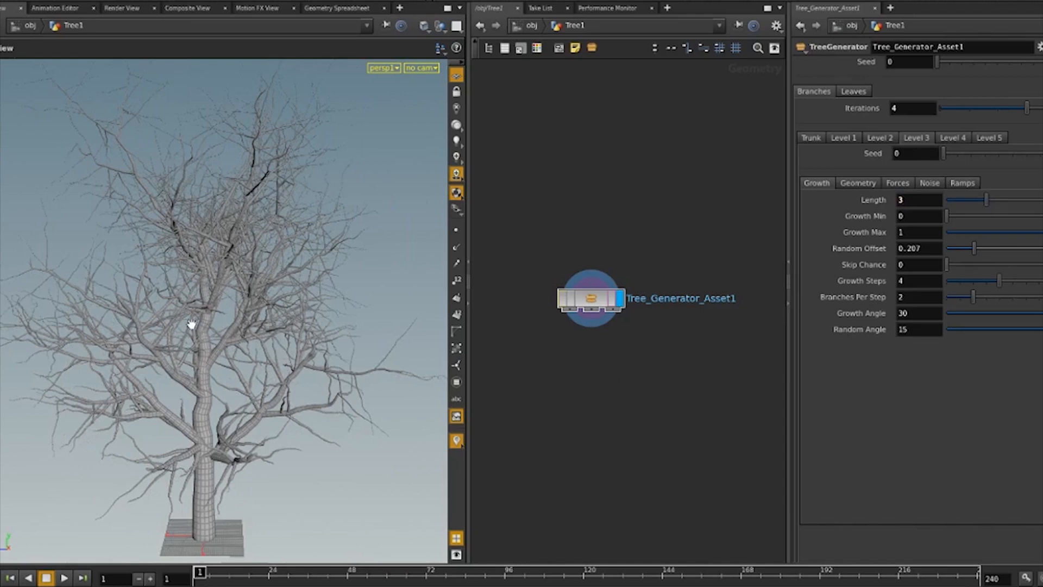
left_click_drag(190, 321, 182, 321)
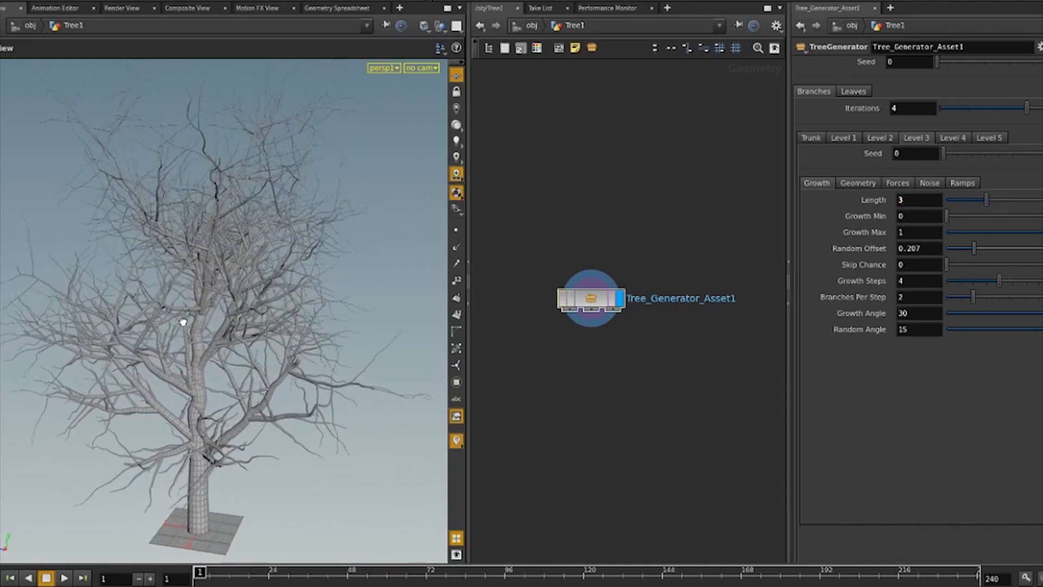
Set the Level 3 geometry Width to 1 and inspect the thicker branches.
left_click(860, 184)
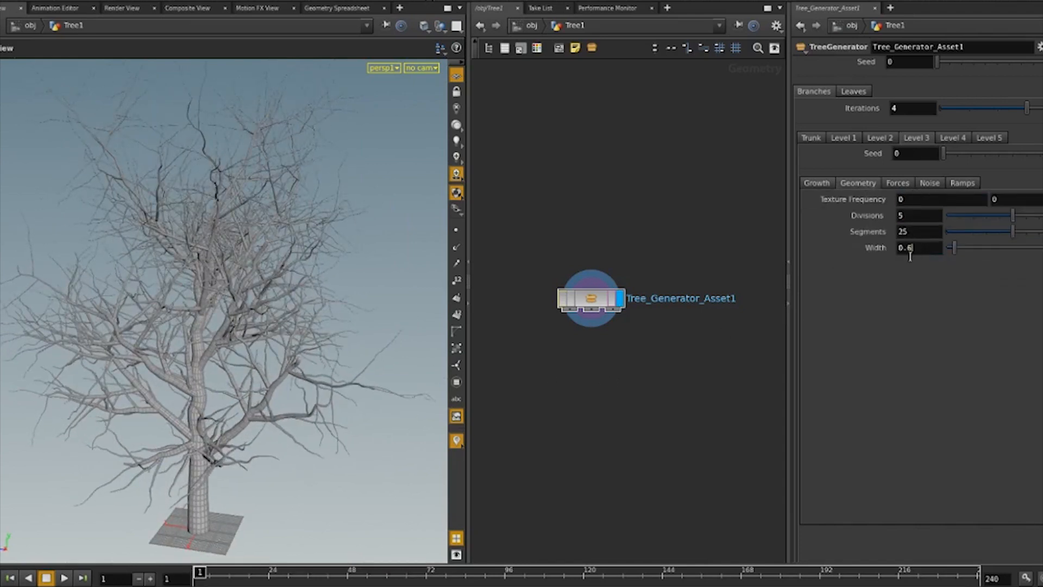
left_click_drag(914, 248, 889, 257)
type("1")
key("Return")
left_click_drag(263, 321, 238, 321)
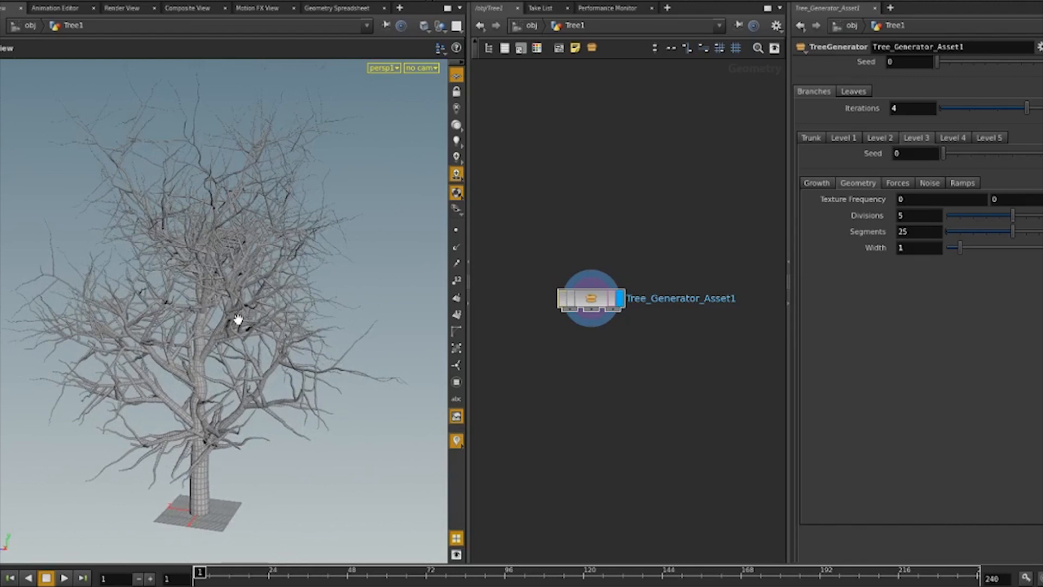
Enable gravity for the Level 3 branches and set the Y component of Gravity Direction to 4.
left_click(898, 182)
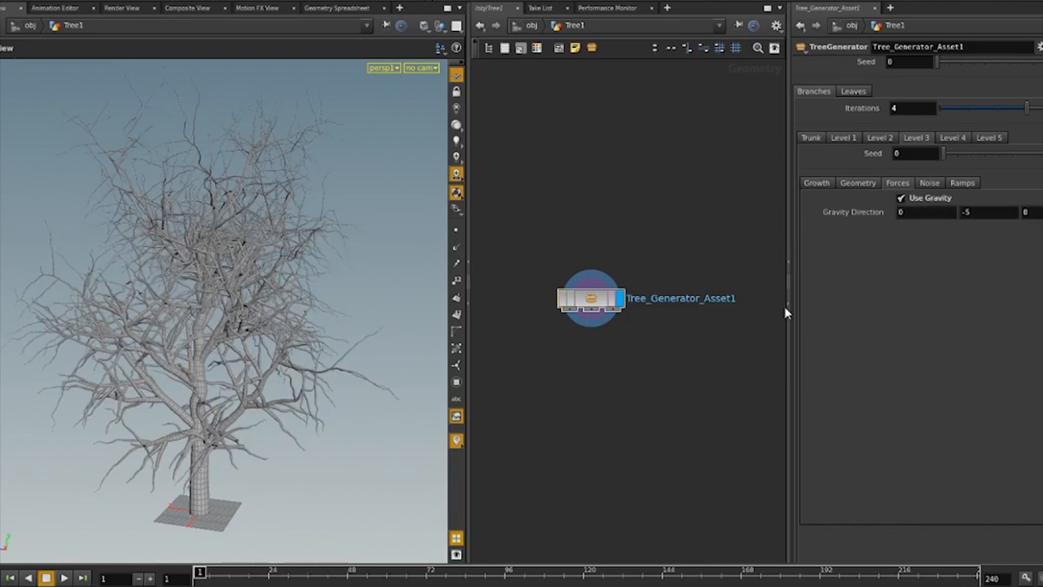
left_click_drag(240, 326, 143, 312)
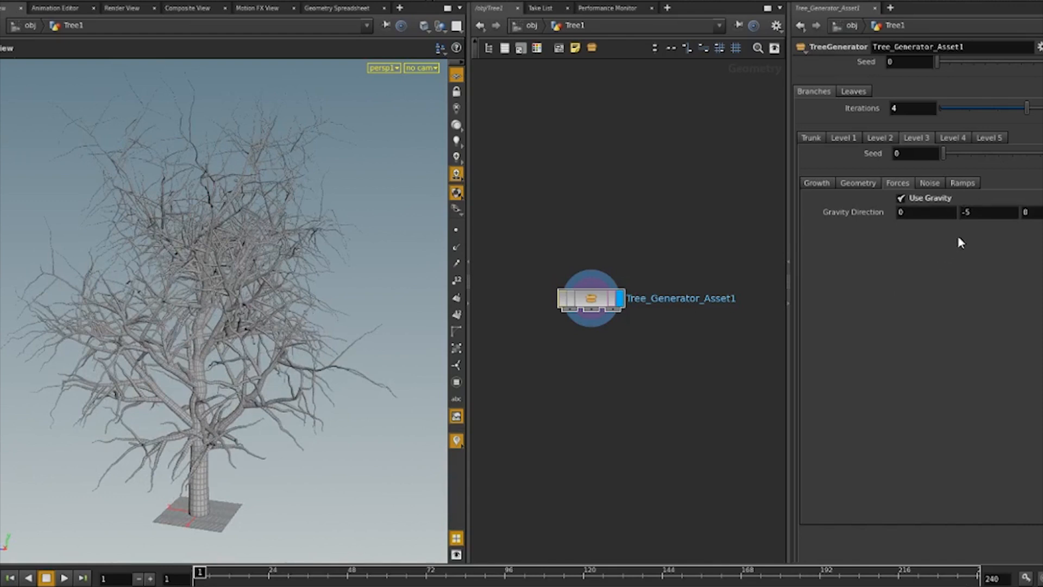
left_click(966, 212)
type("4")
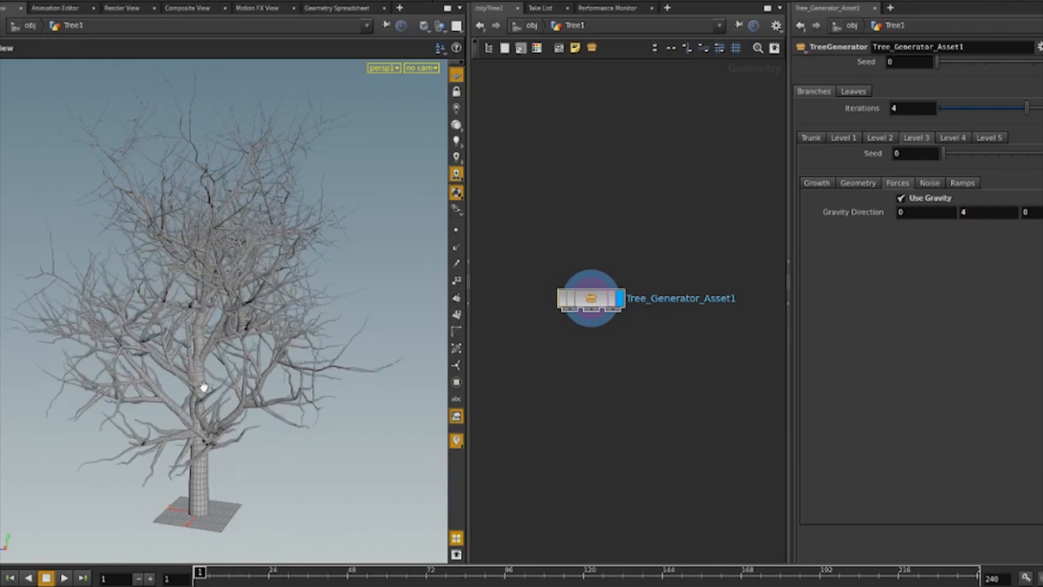
Set the branch Iterations to 5 and inspect the rebuilt tree.
left_click_drag(206, 387, 174, 368)
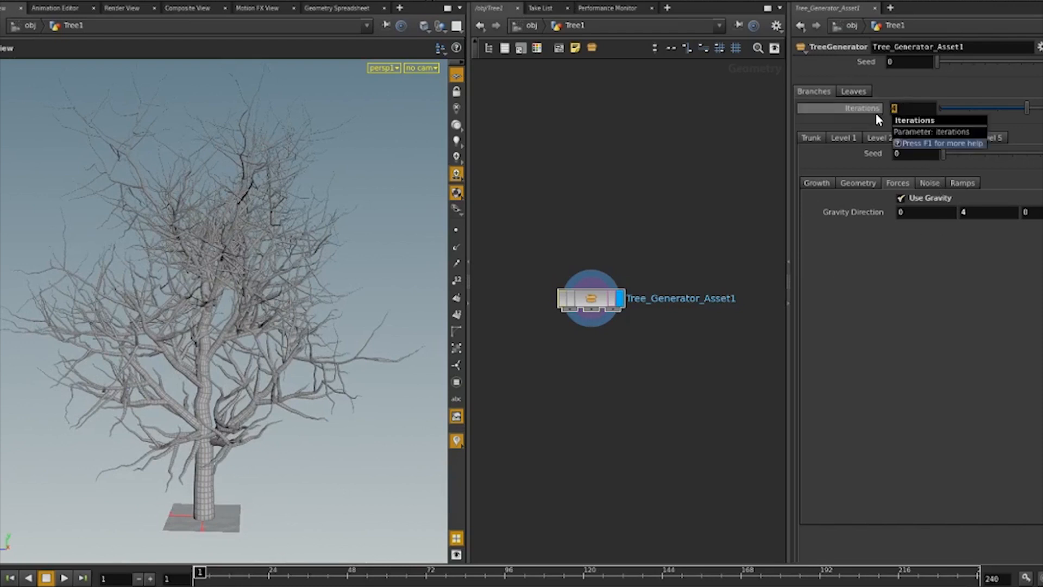
type("5")
key("Return")
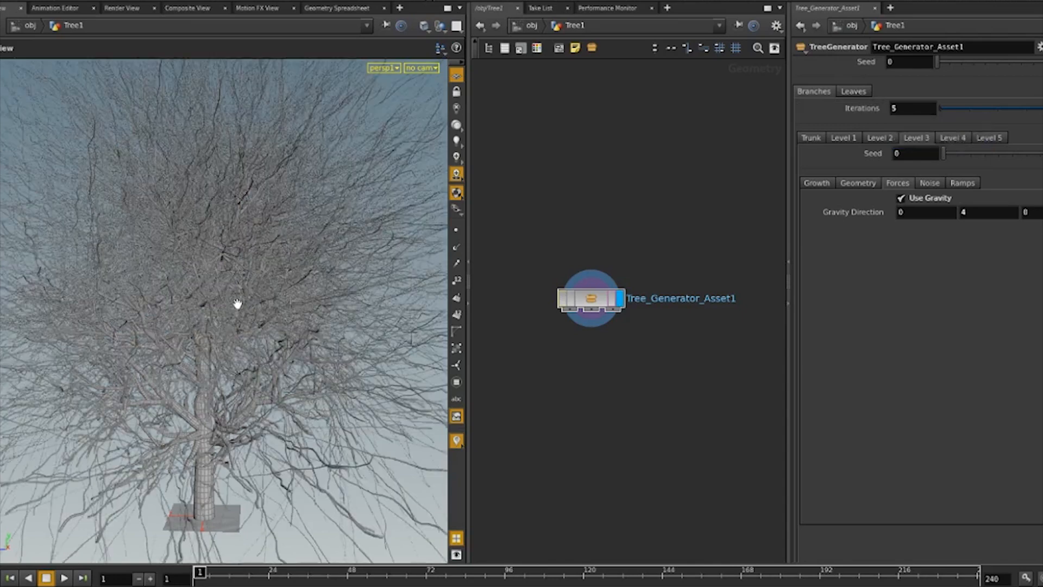
right_click_drag(228, 308, 210, 340)
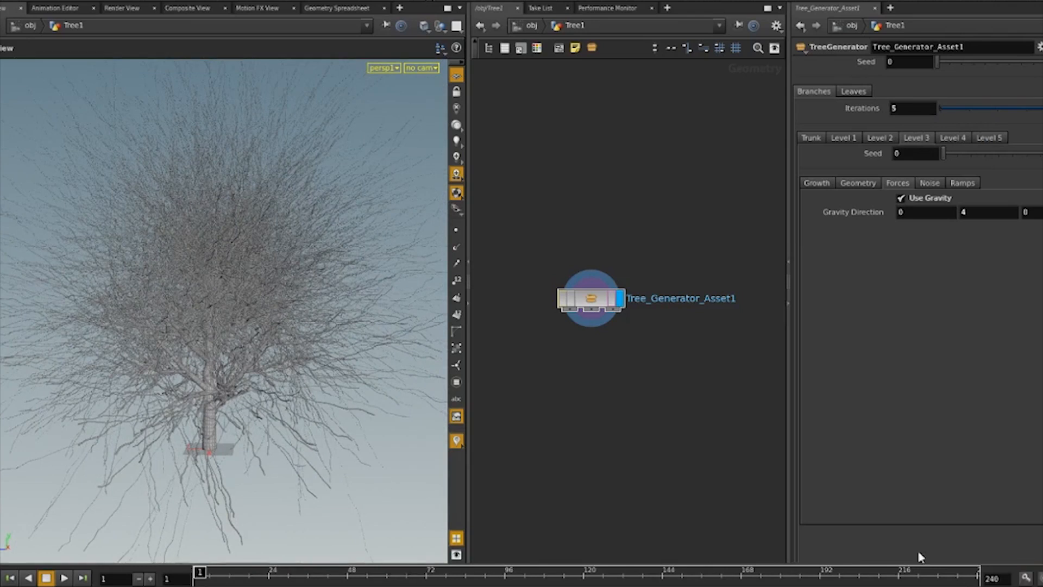
Set the Level 4 growth Length to 3.
left_click(950, 138)
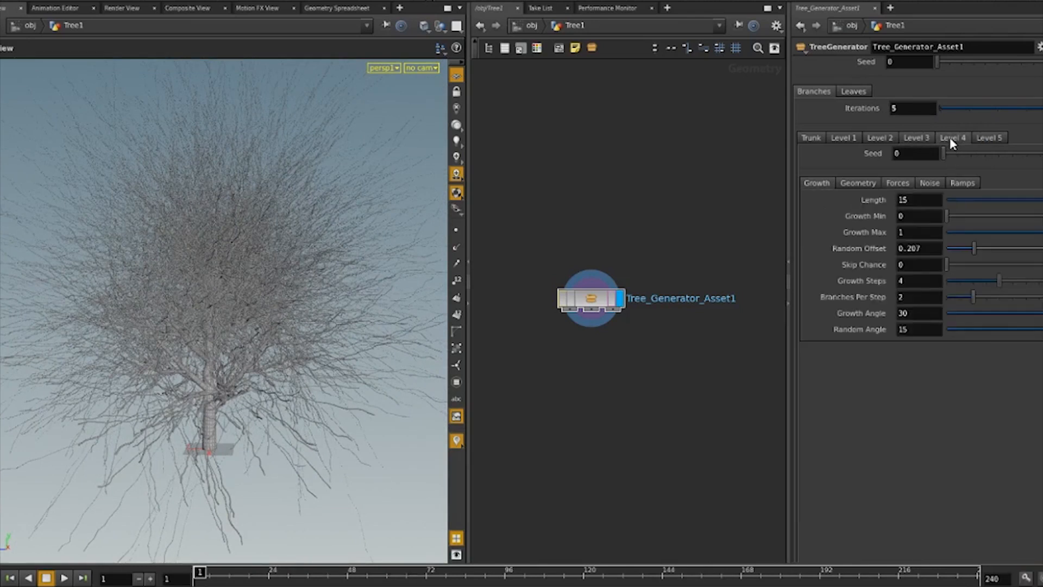
double_click(913, 201)
type("3")
key("Return")
Set both Texture Frequency values of the Level 4 branch geometry to 1.
left_click(859, 183)
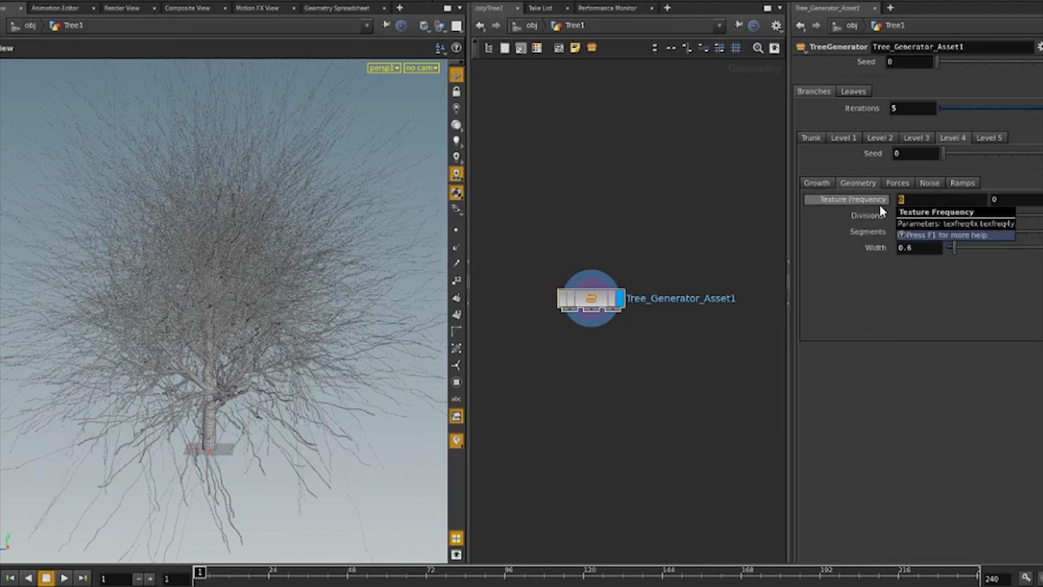
type("1")
key("Return")
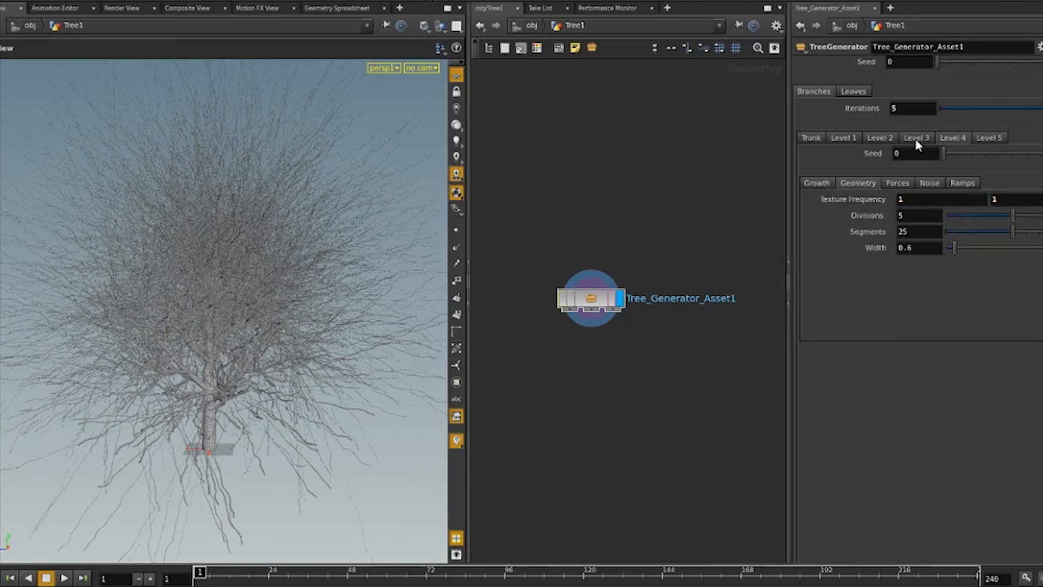
Set both Texture Frequency values of the Level 3 branch geometry to 1 and check the Level 2 geometry settings.
left_click(917, 139)
left_click(863, 182)
left_click(914, 201)
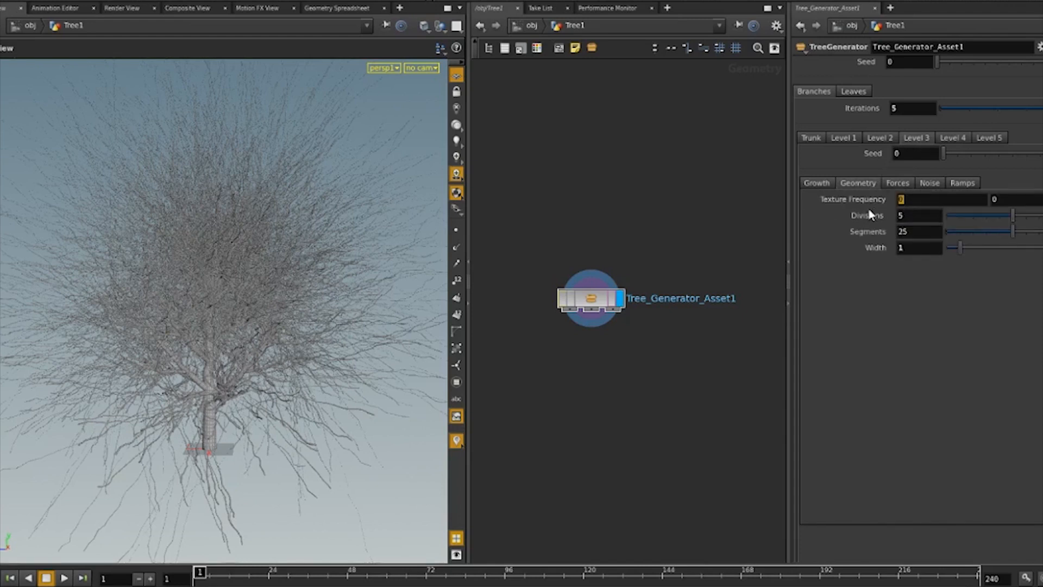
type("1")
key("Return")
left_click(879, 138)
left_click(868, 185)
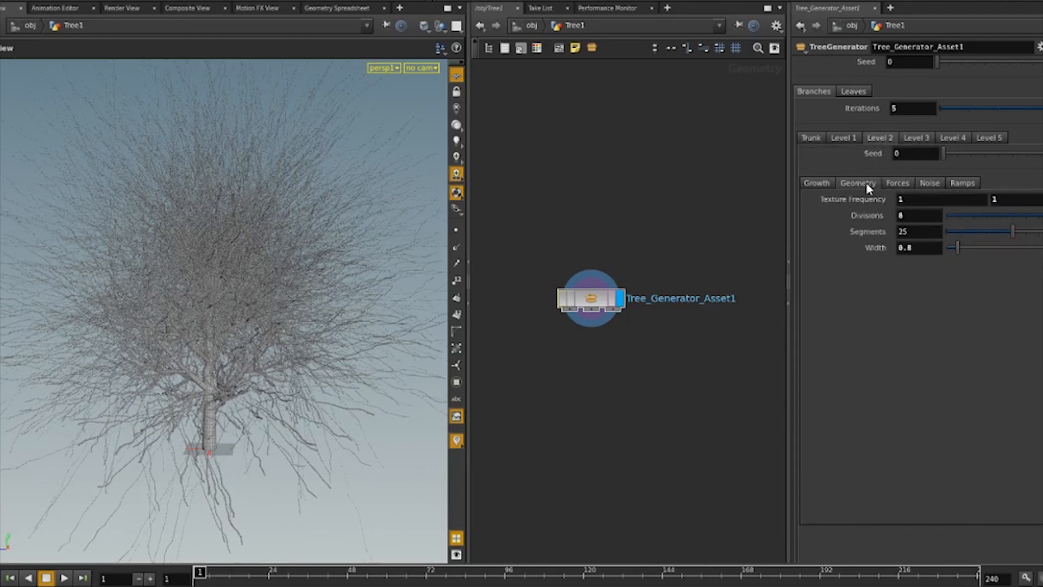
Reduce the Level 4 branch geometry to 5 Segments.
left_click(955, 138)
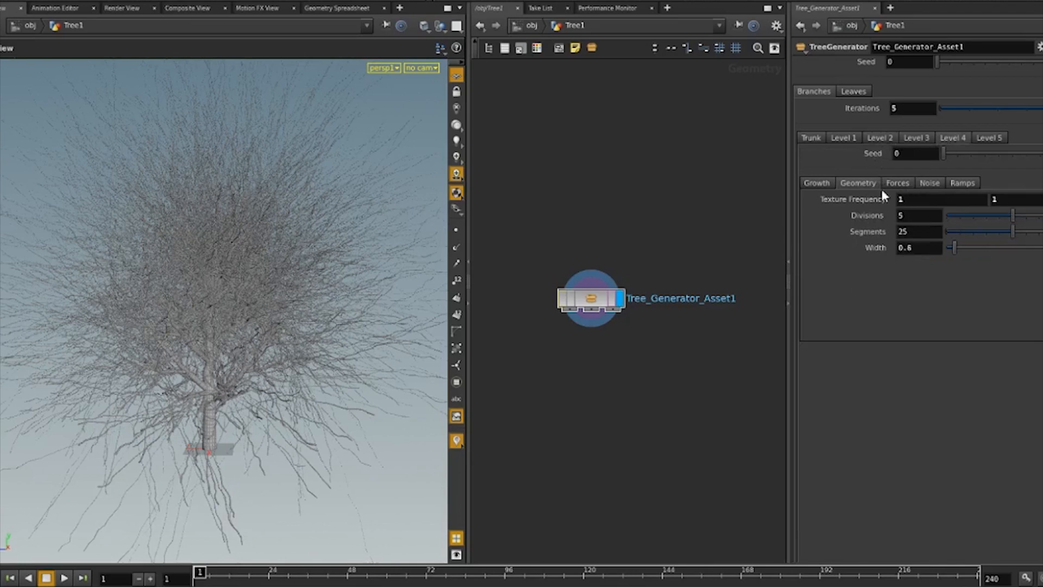
double_click(903, 231)
type("5")
key("Return")
Shape the Level 4 Width Ramp to fall from 1 to 0.1875, and raise the Length Ramp's first point to 1.
left_click(960, 183)
left_click(809, 199)
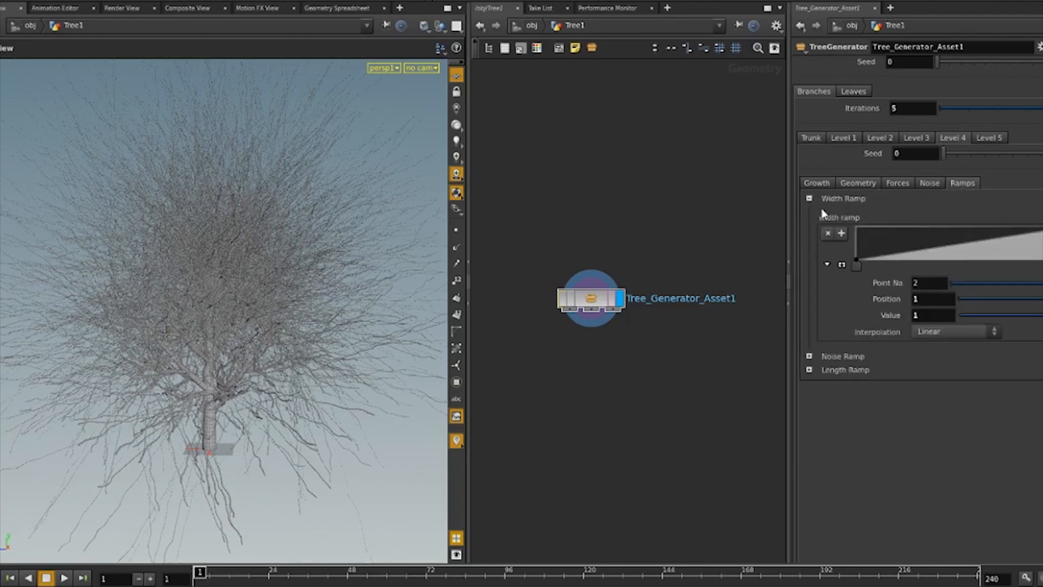
mouse_move(859, 265)
left_mouse_down()
mouse_move(1033, 269)
mouse_move(1011, 287)
mouse_move(1039, 267)
mouse_move(846, 279)
left_mouse_up()
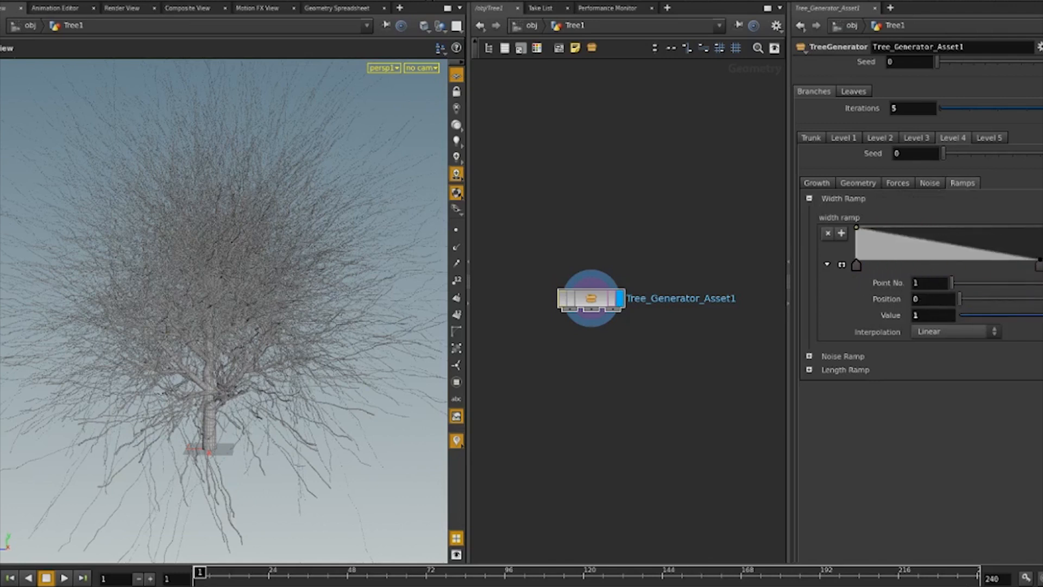
left_click(1039, 265)
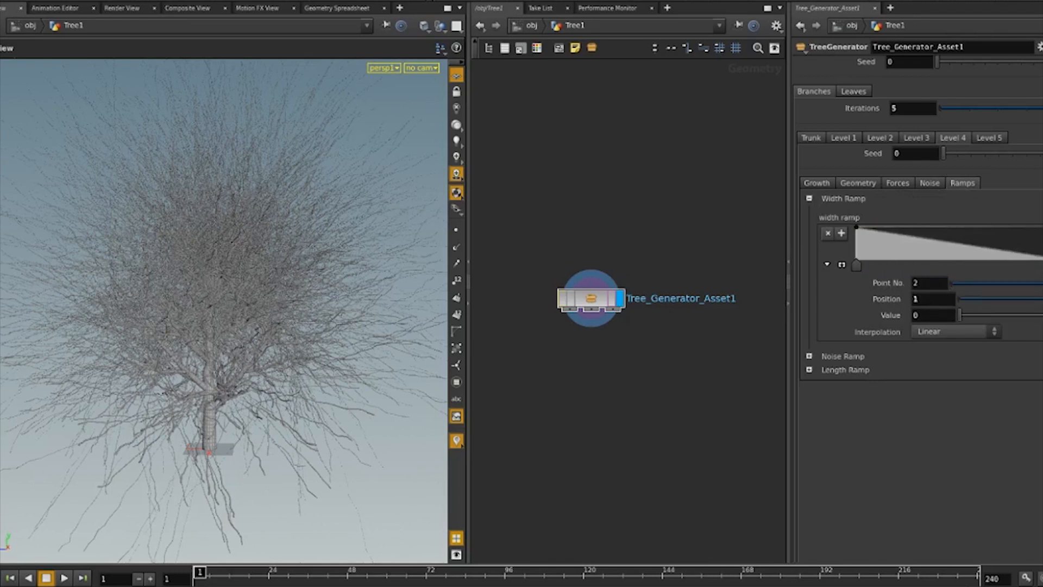
left_click_drag(1039, 265, 1039, 254)
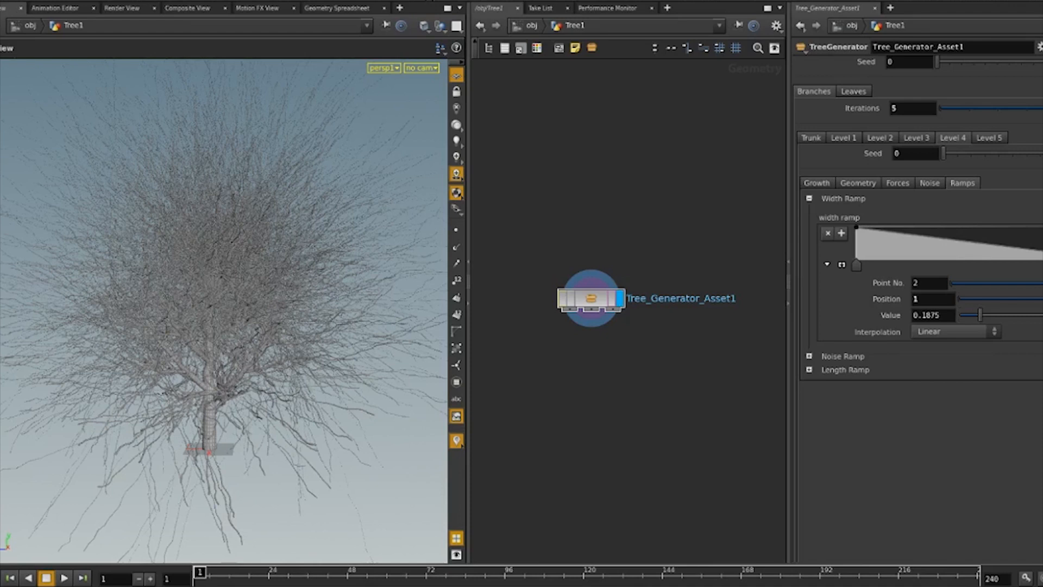
left_click(810, 370)
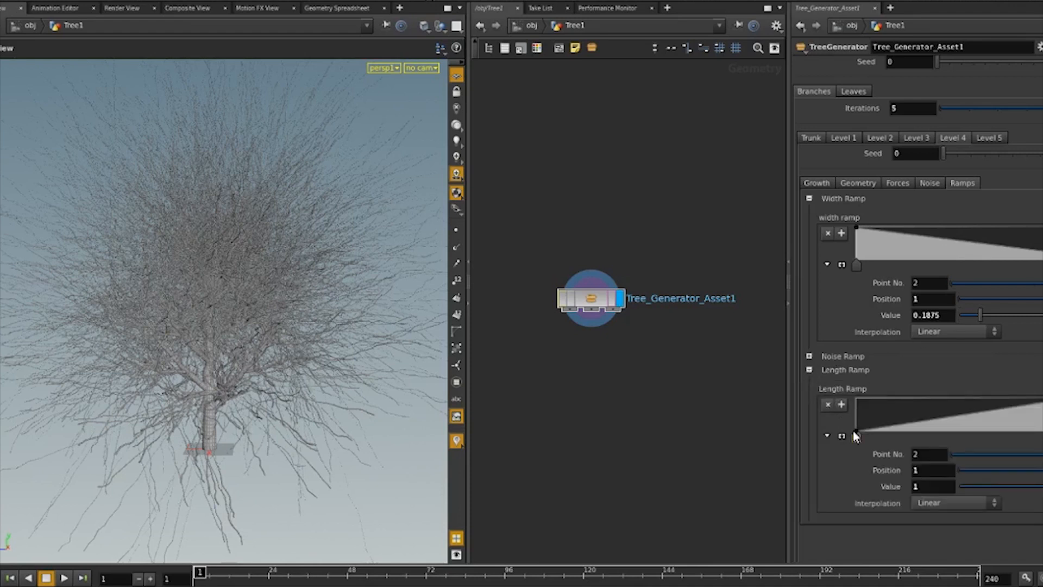
left_click_drag(856, 435, 851, 399)
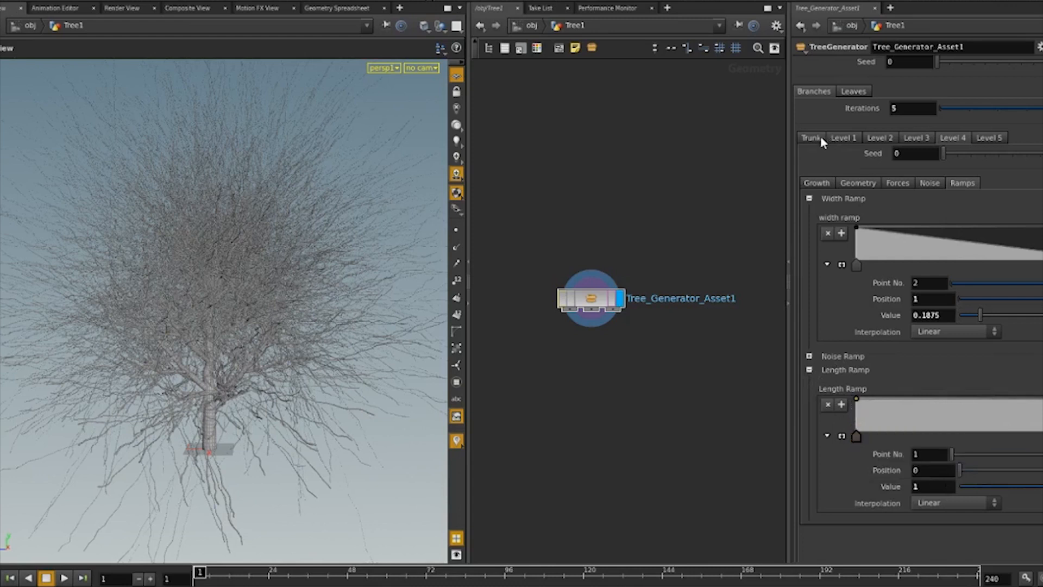
Check the Level 4 noise settings and open the Y component of Gravity Direction for editing.
left_click(930, 183)
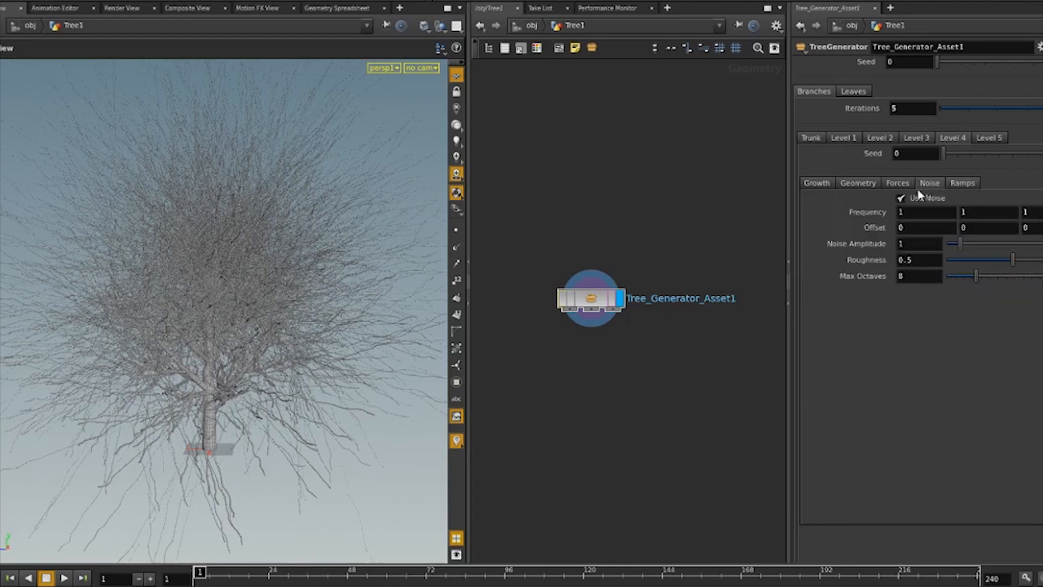
left_click(897, 185)
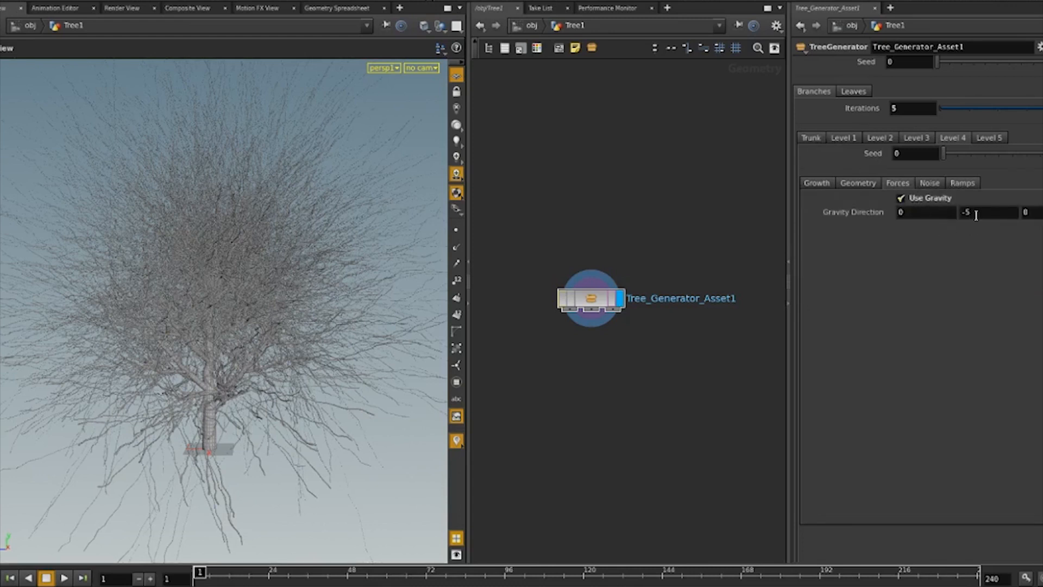
double_click(977, 215)
Inspect the rebuilt tree and shorten the Level 4 branches by setting their growth Length to 1.5.
left_click(817, 184)
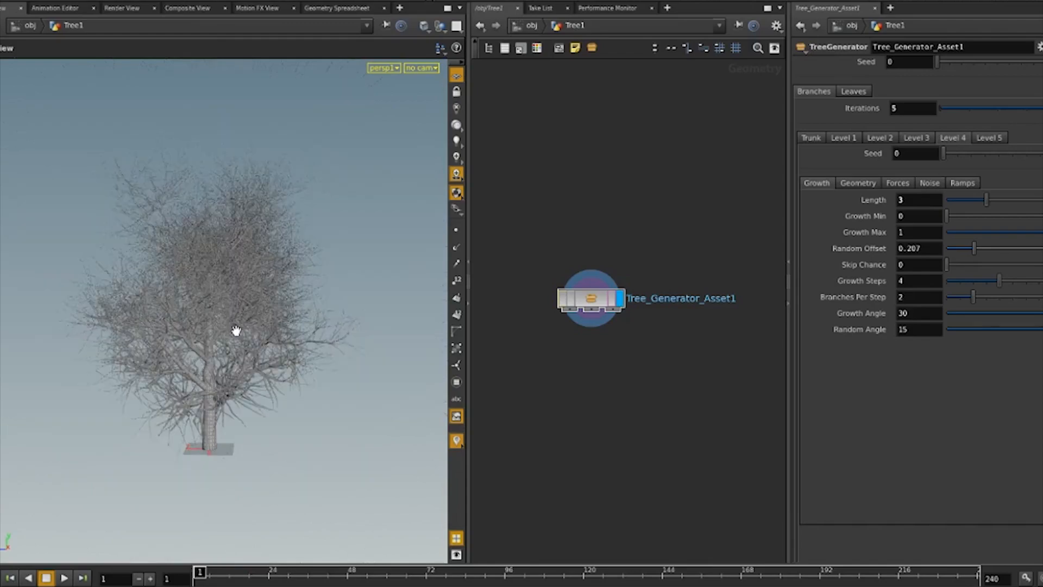
left_click_drag(249, 315, 223, 318)
right_click_drag(228, 314, 238, 239)
left_click_drag(237, 239, 302, 253)
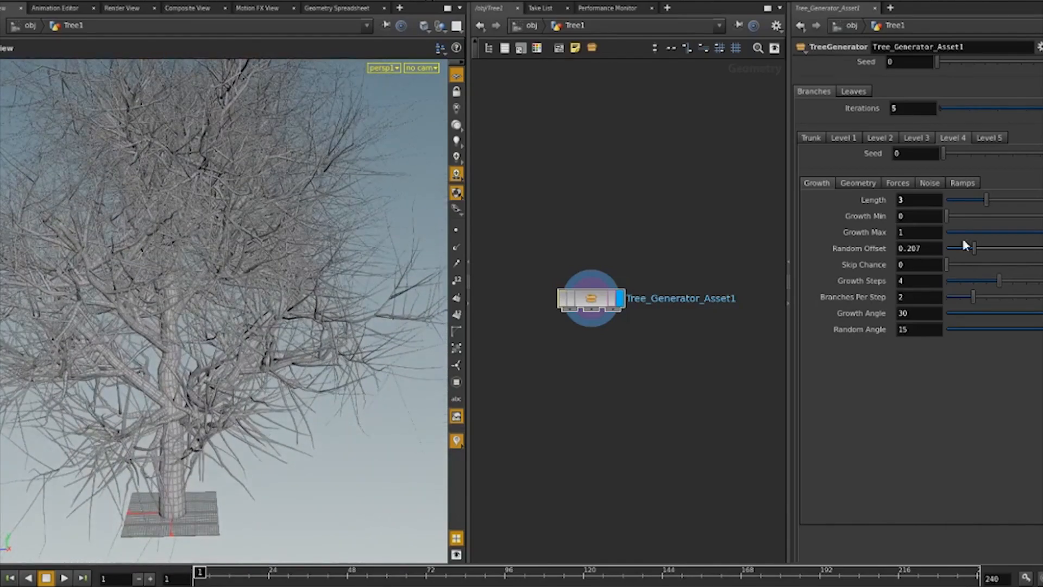
double_click(909, 200)
type("1.5")
key("Return")
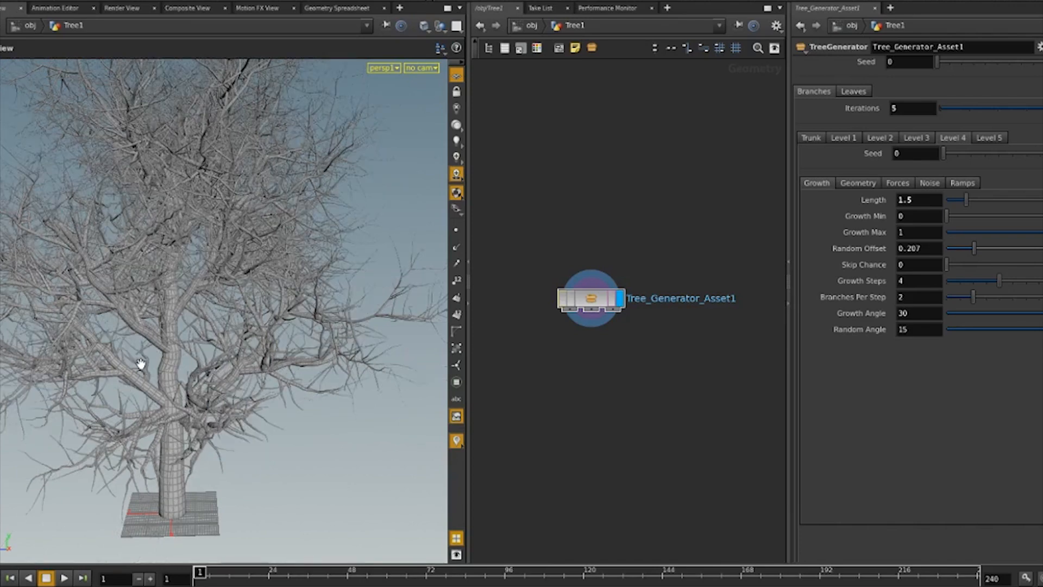
Set the Level 4 geometry Width to 1 and inspect the thicker branches.
right_click_drag(141, 346, 148, 358)
left_click_drag(148, 359, 221, 346)
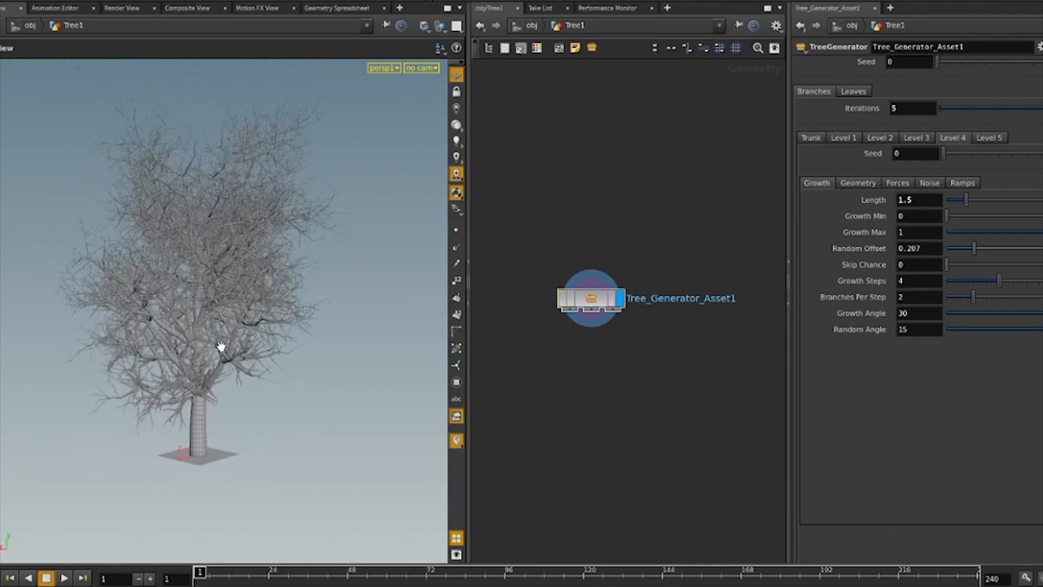
left_click(860, 184)
double_click(918, 250)
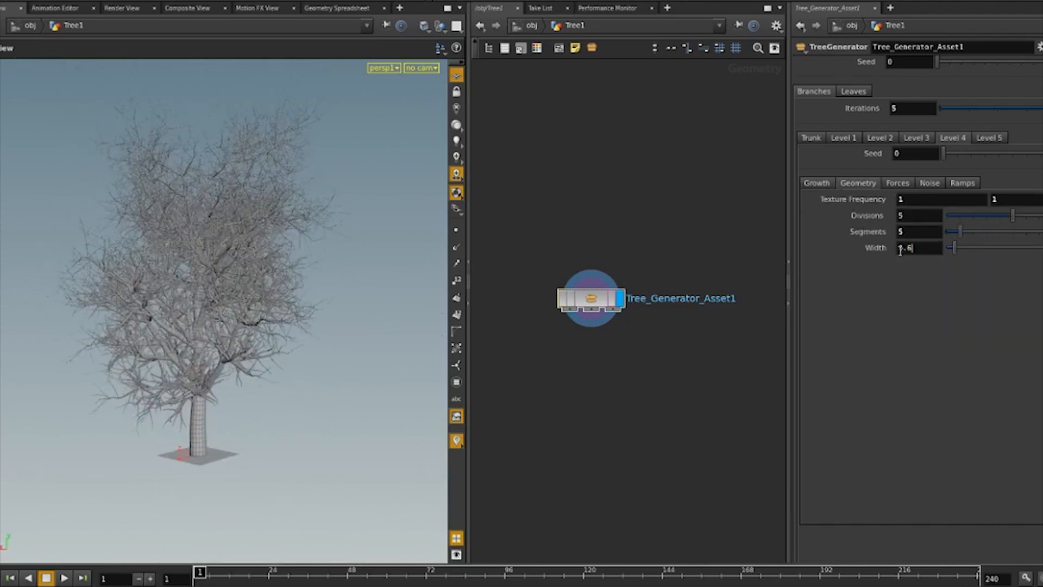
type("1")
key("Return")
left_click_drag(175, 344, 251, 369)
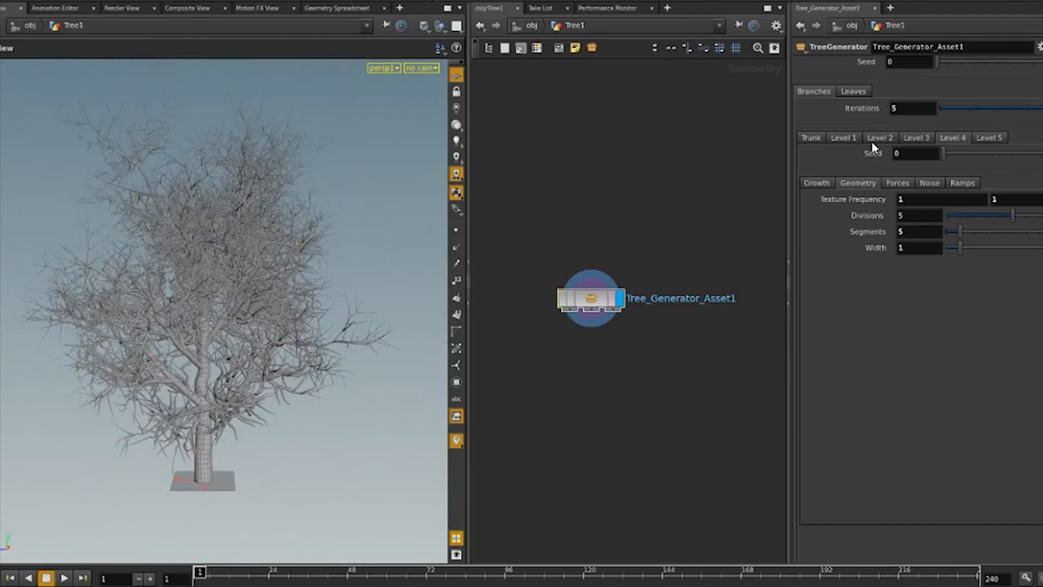
Set the Minimum Level for leaves to 4 and inspect the leaf cards on the canopy up close.
left_click(861, 93)
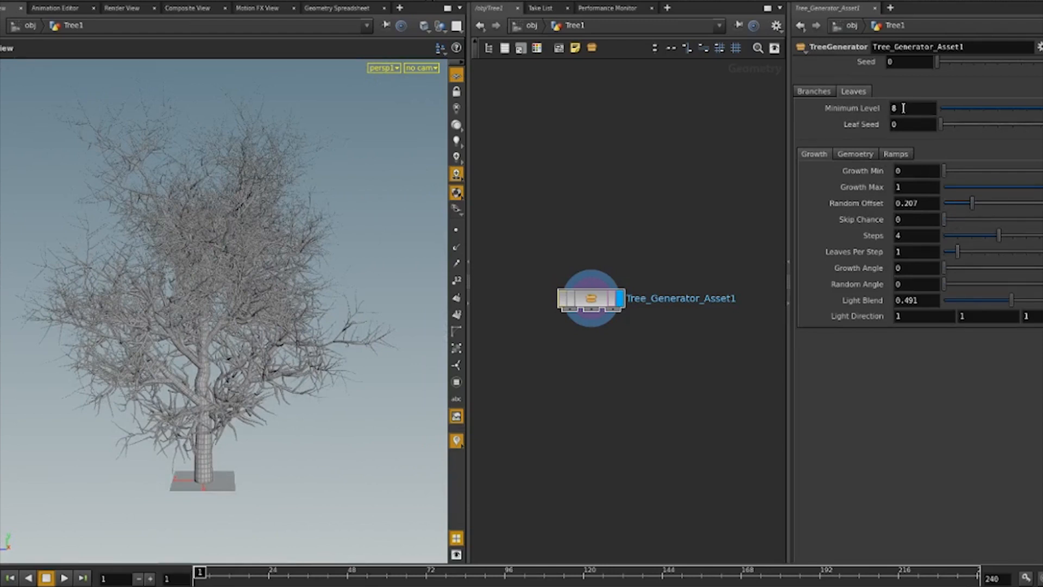
left_click(818, 93)
left_click(856, 91)
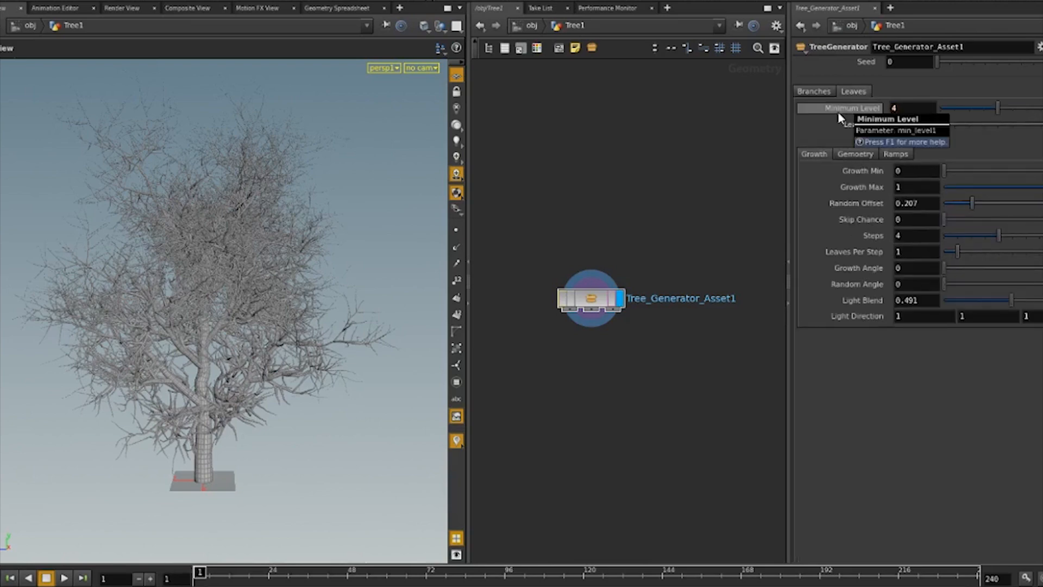
mouse_move(233, 340)
left_mouse_down()
mouse_move(93, 326)
mouse_move(233, 332)
left_mouse_up()
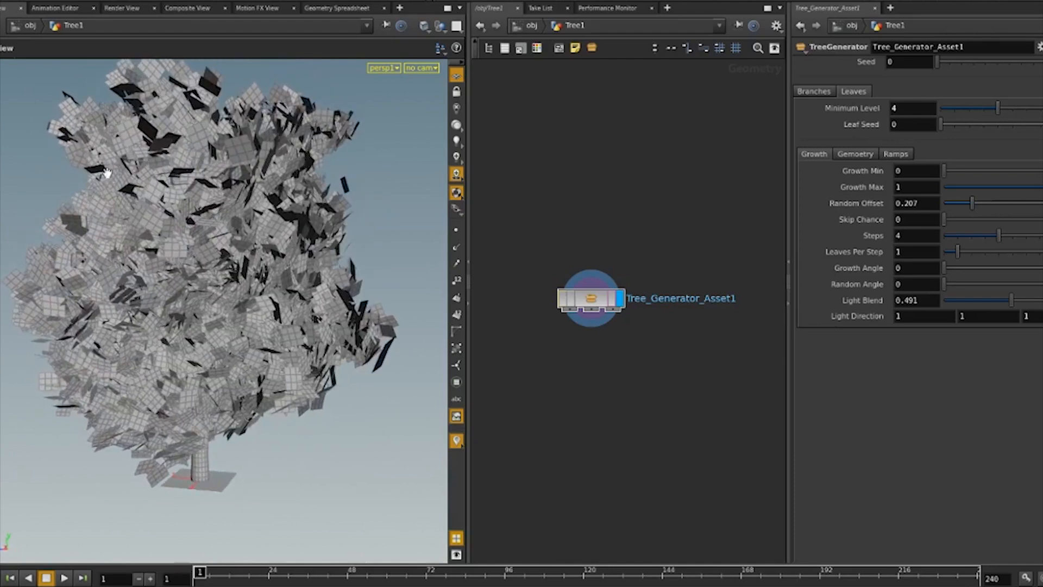
scroll(130, 190, "up", 3)
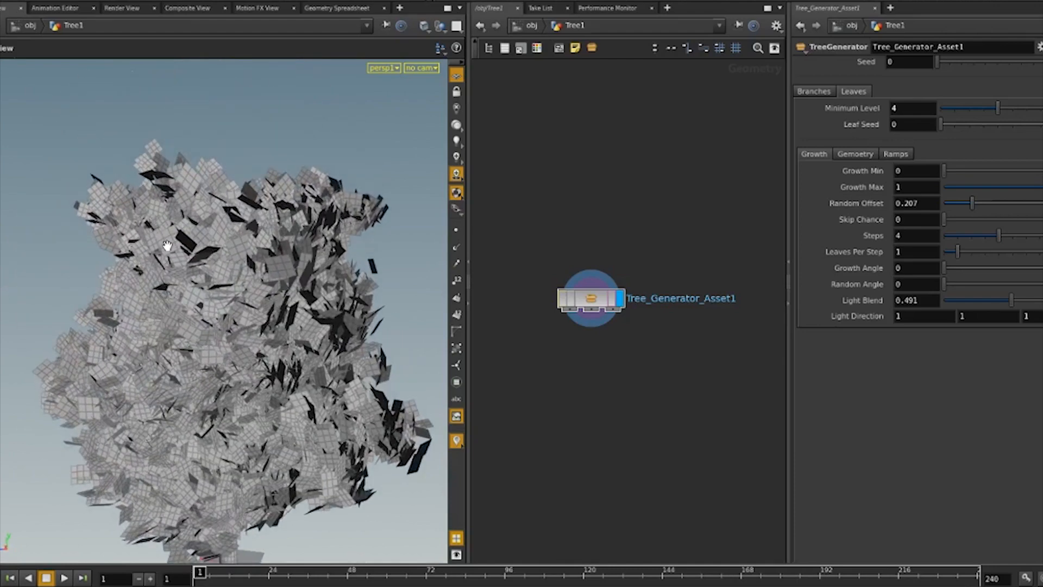
scroll(173, 228, "up", 3)
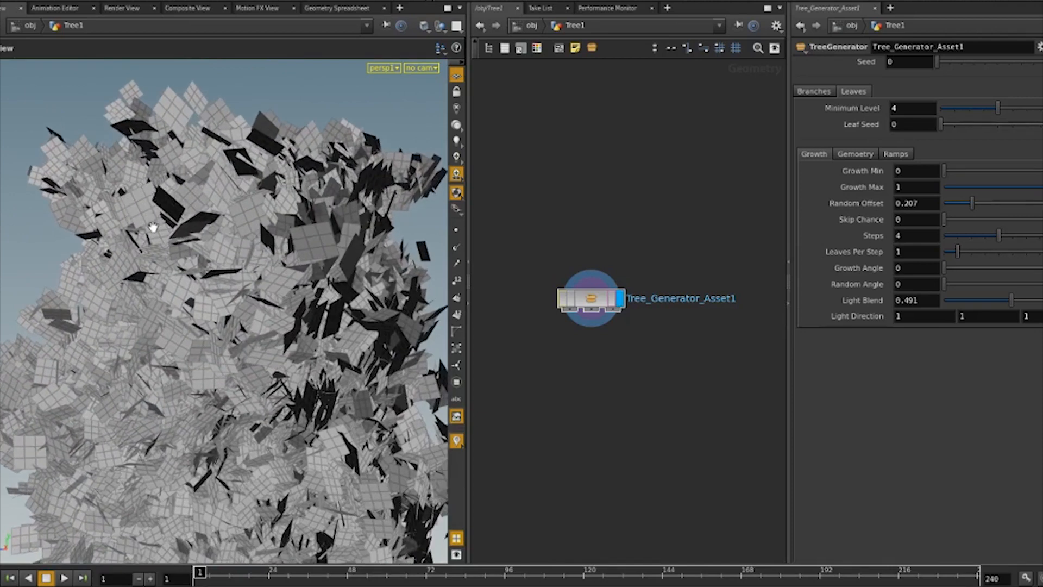
middle_click_drag(146, 228, 148, 191)
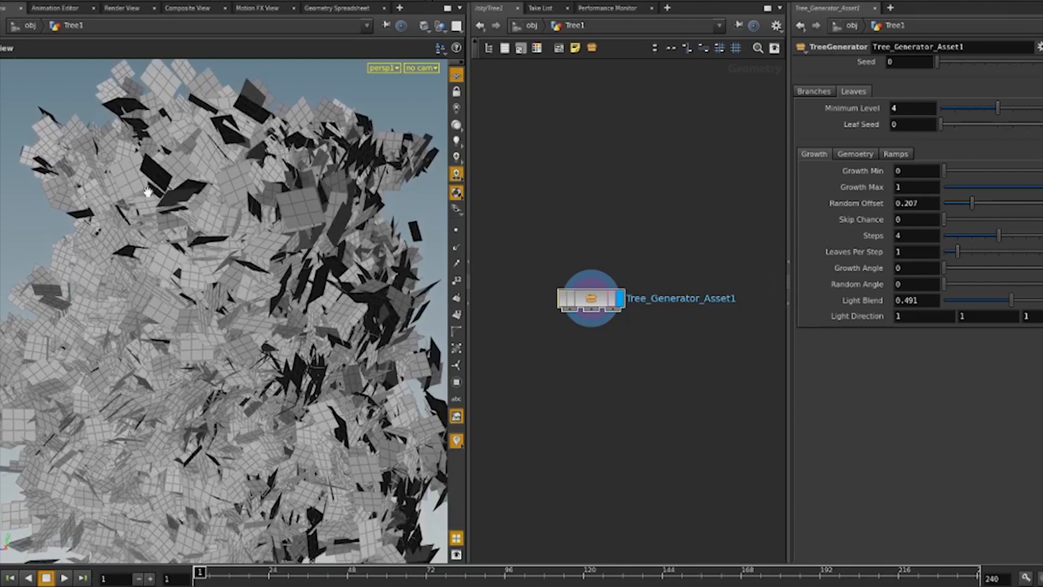
scroll(154, 291, "down", 5)
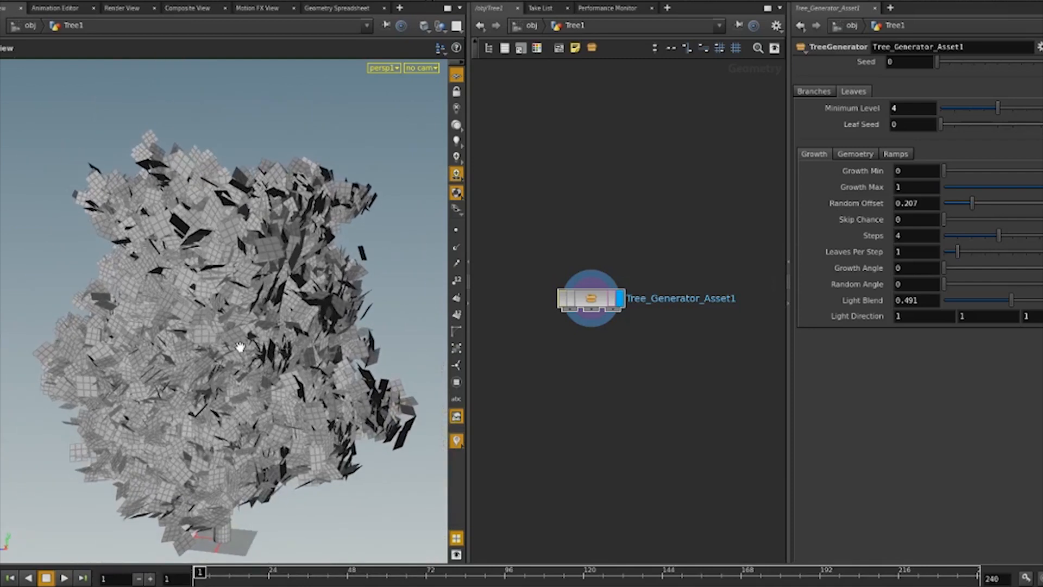
left_click_drag(241, 347, 202, 350)
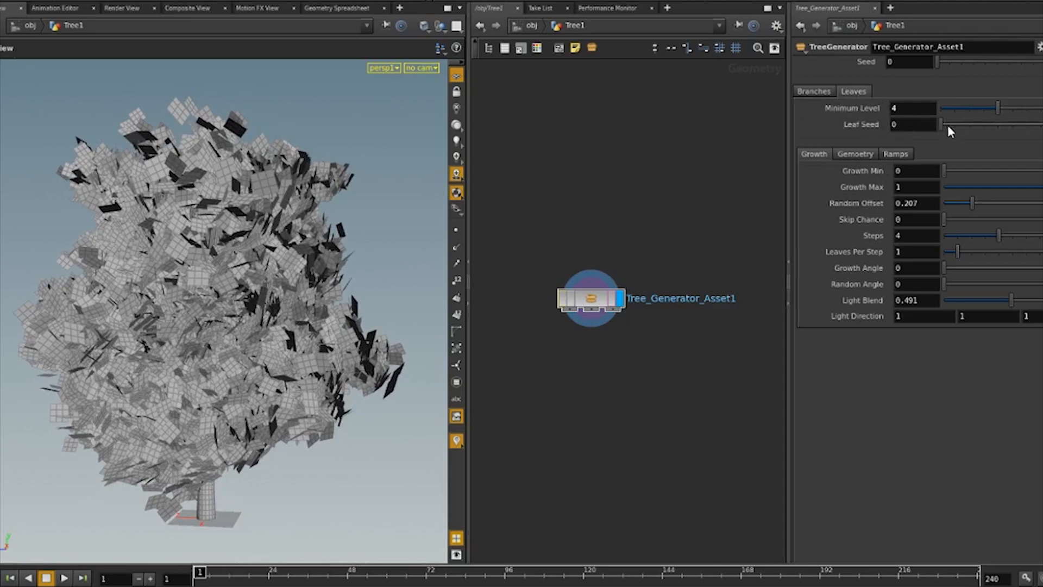
Reduce the Leaf Size in the leaf geometry, trying 0.5 and settling on 0.25.
left_click_drag(948, 127, 943, 125)
left_click(857, 155)
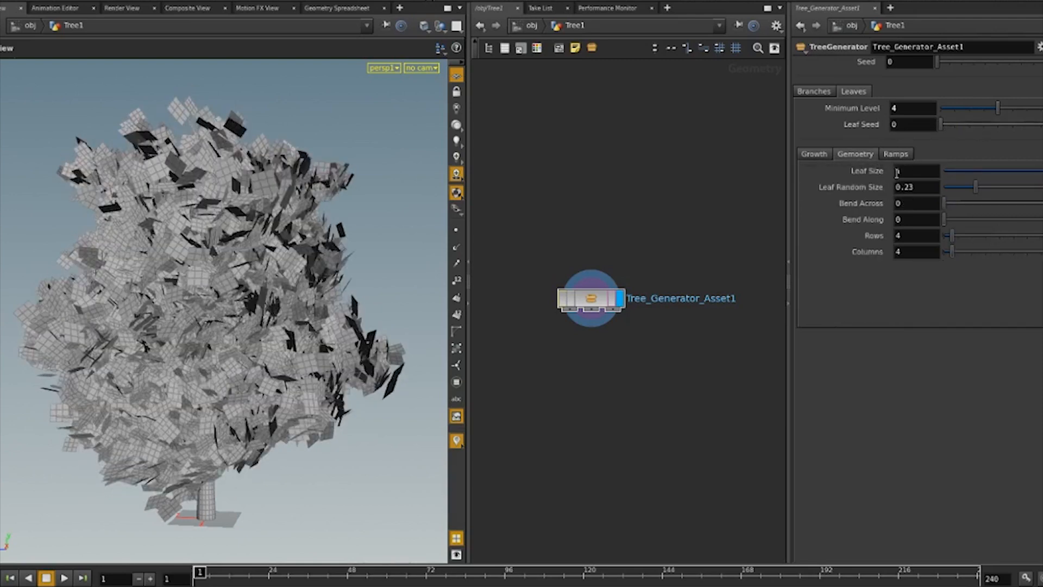
left_click_drag(918, 172, 891, 173)
type("0.5")
key("Return")
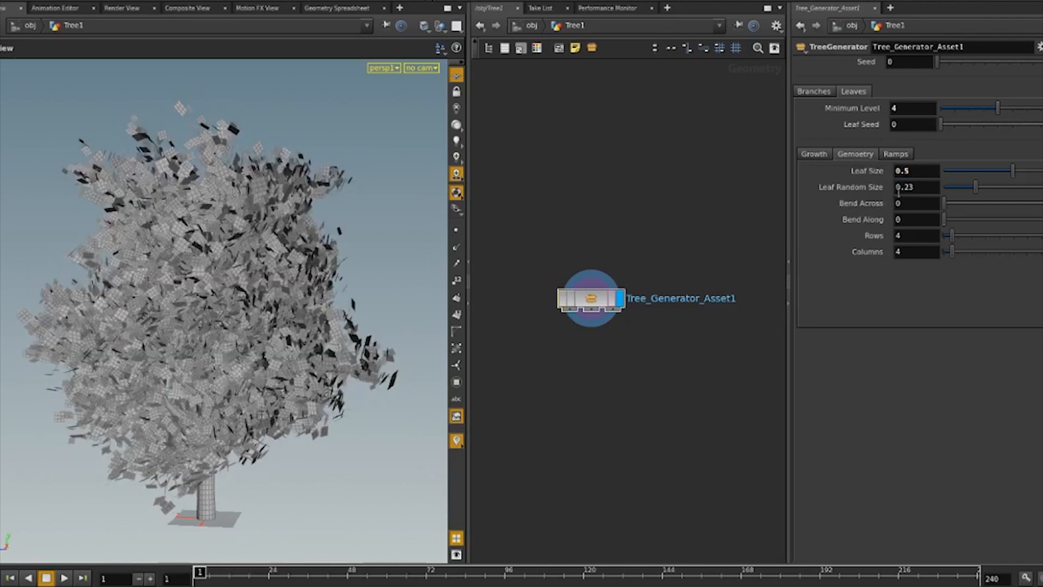
left_click_drag(917, 177, 904, 175)
type("25")
key("Return")
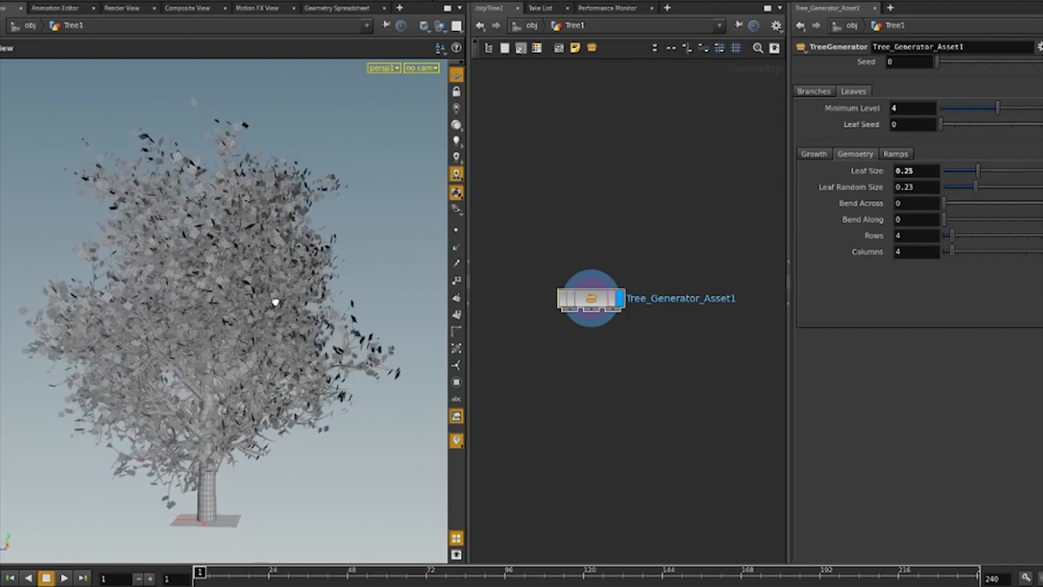
Try Leaf Random Size values of 1 and 0.25 in the leaf geometry.
double_click(898, 187)
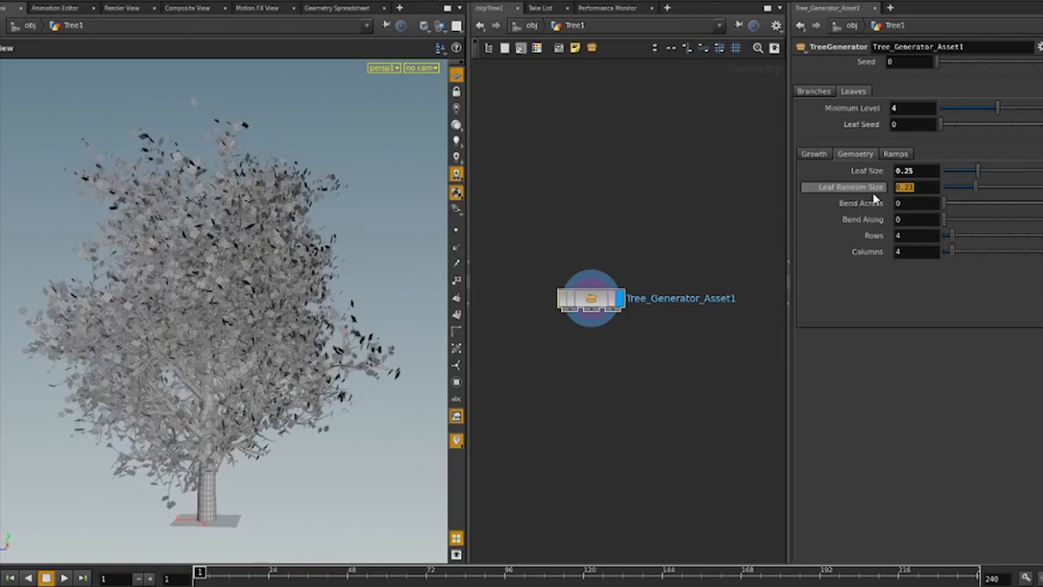
type("1")
key("Return")
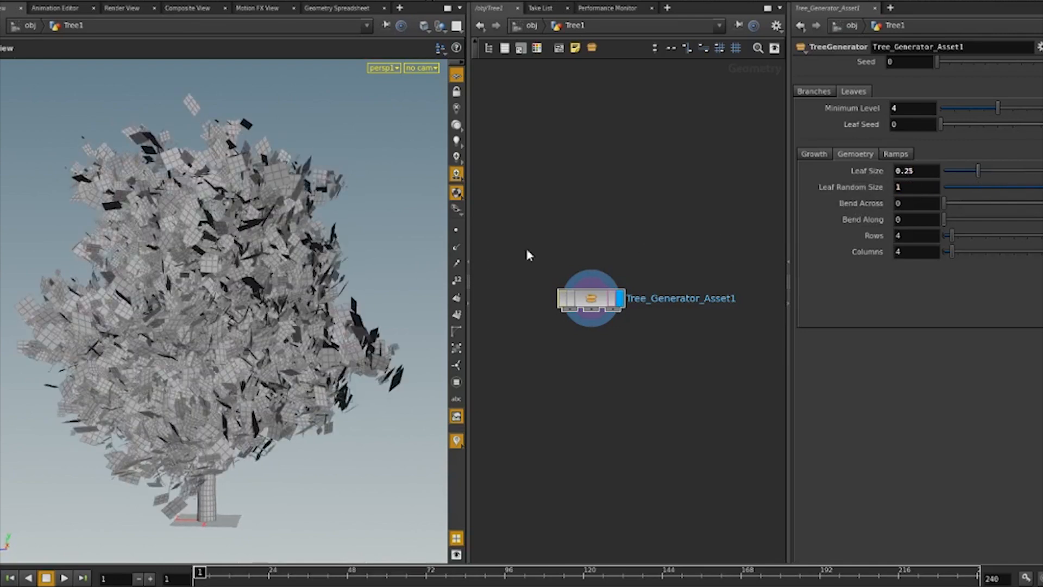
left_click_drag(907, 187, 846, 196)
type("0.25")
key("Return")
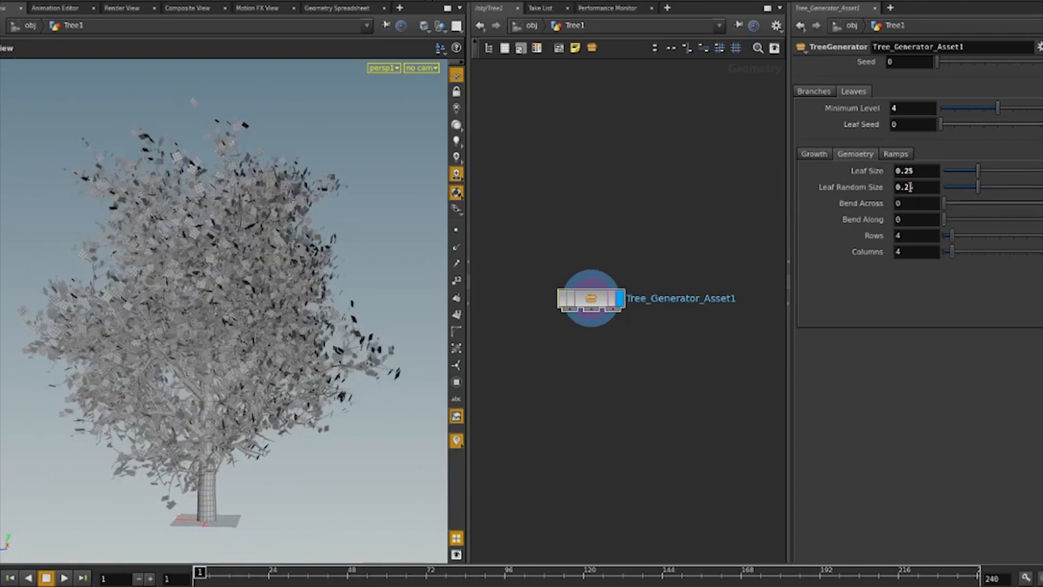
Fine-tune the leaf size variation, settling on a Leaf Random Size of 0.2.
left_click_drag(919, 187, 903, 192)
type("15")
key("Return")
left_click_drag(266, 320, 283, 342)
left_click_drag(916, 187, 906, 197)
type("2")
key("Return")
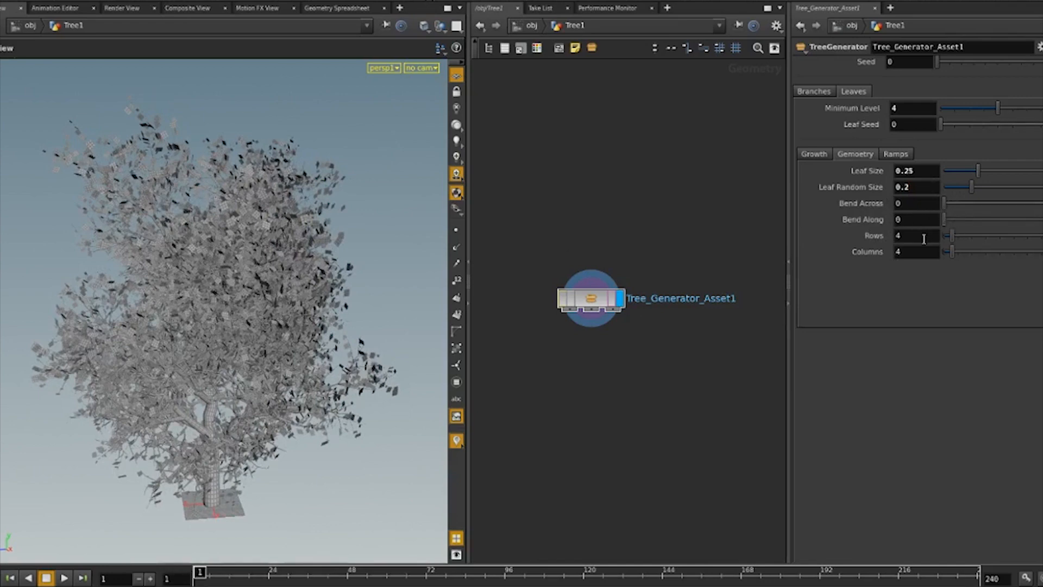
Curve the leaves with Bend Across, trying 0.094 and 0.35 on a close-up of the leaf cards and settling on 0.1.
scroll(221, 275, "up", 5)
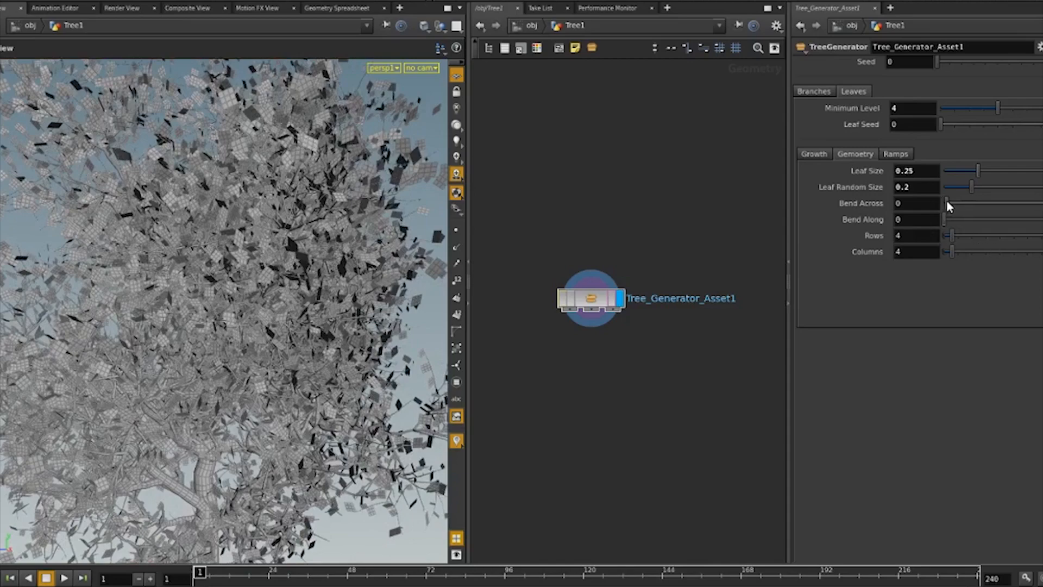
left_click_drag(946, 200, 957, 200)
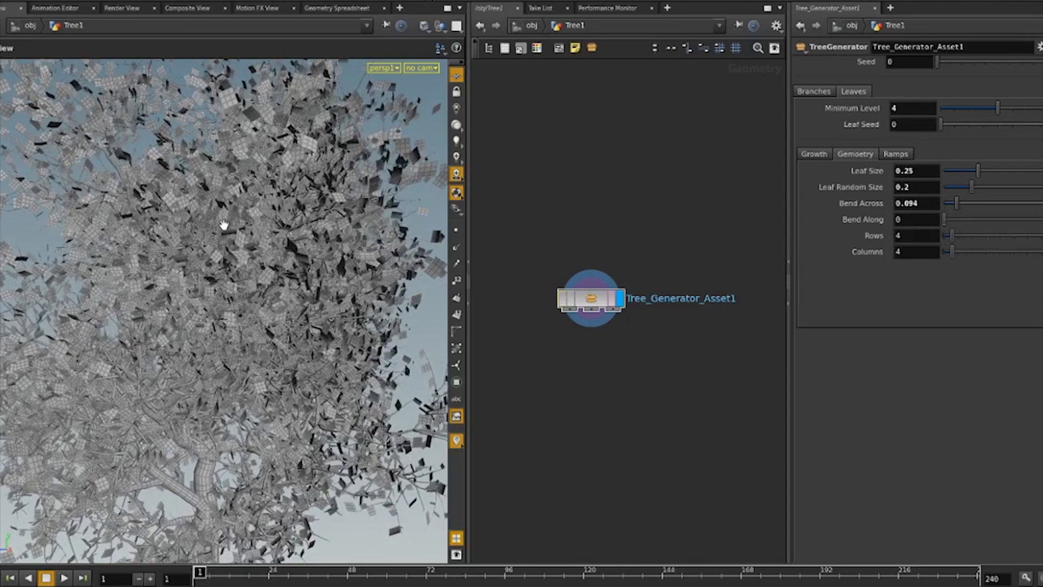
left_click_drag(223, 226, 68, 252)
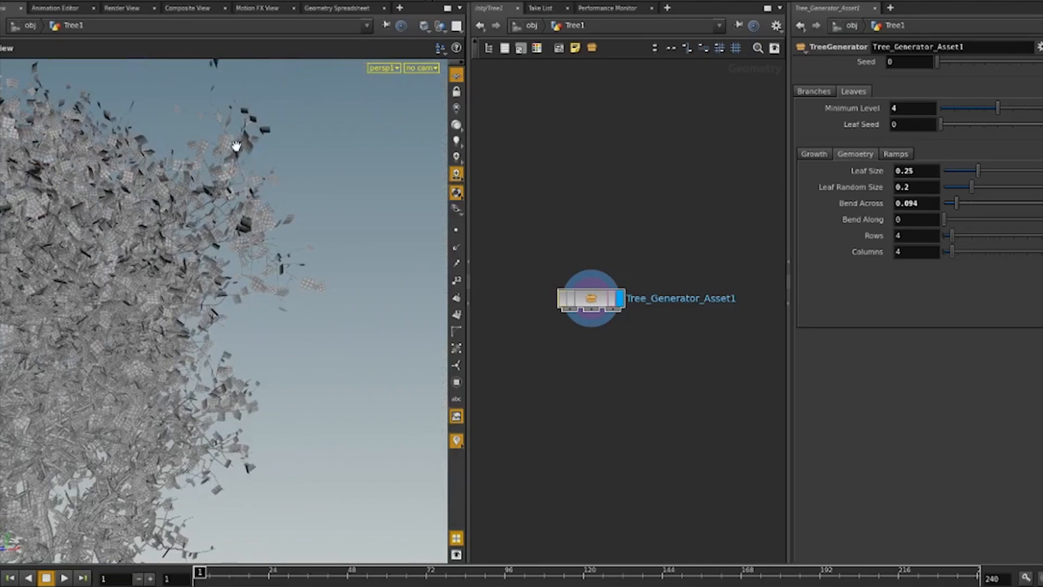
right_click_drag(230, 224, 336, 139)
middle_click_drag(349, 192, 199, 291)
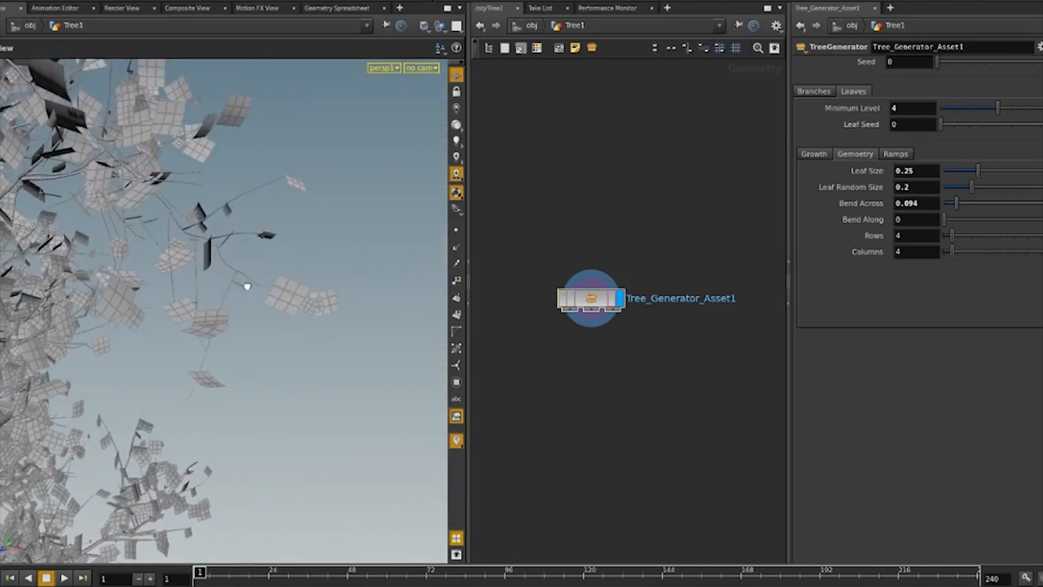
left_click_drag(247, 287, 268, 287)
scroll(192, 288, "up", 5)
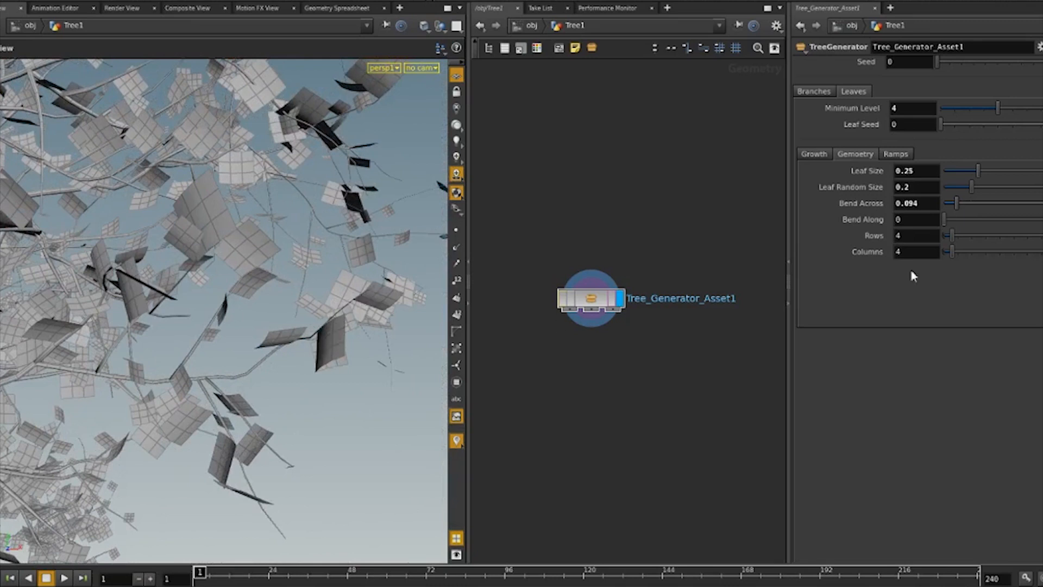
left_click_drag(953, 204, 992, 214)
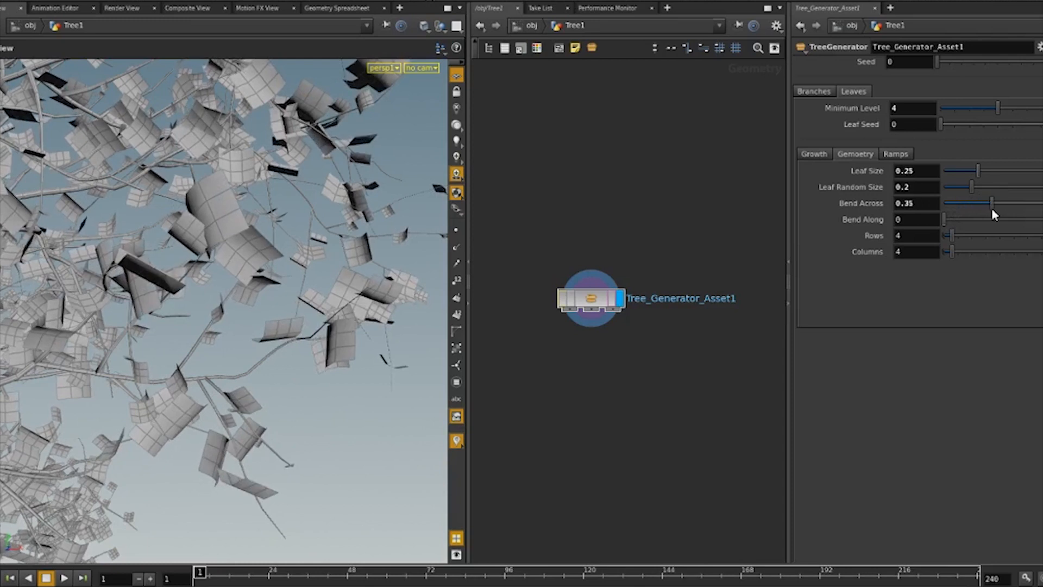
left_click_drag(917, 205, 864, 217)
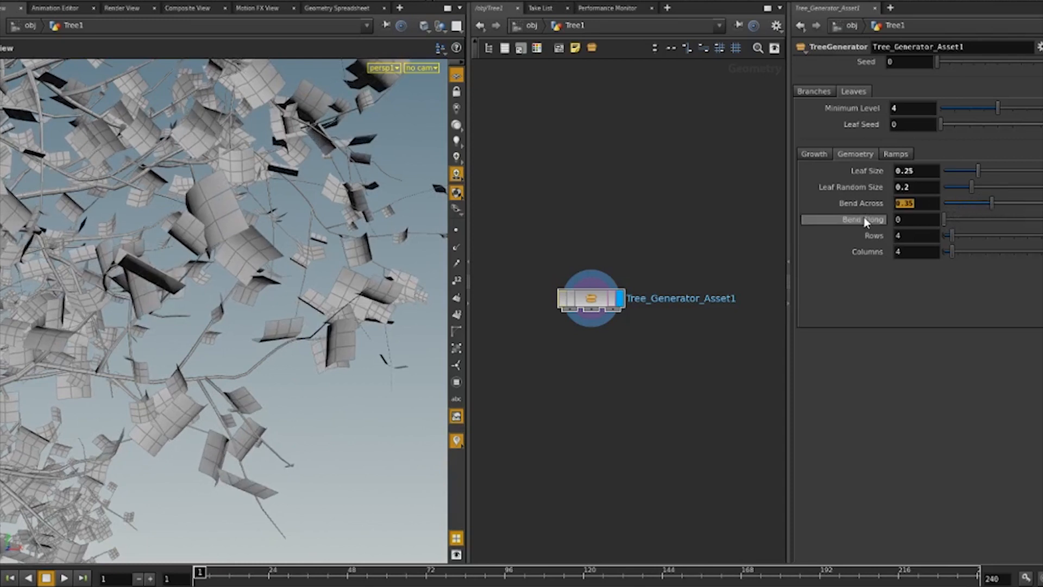
type("0.1")
key("Return")
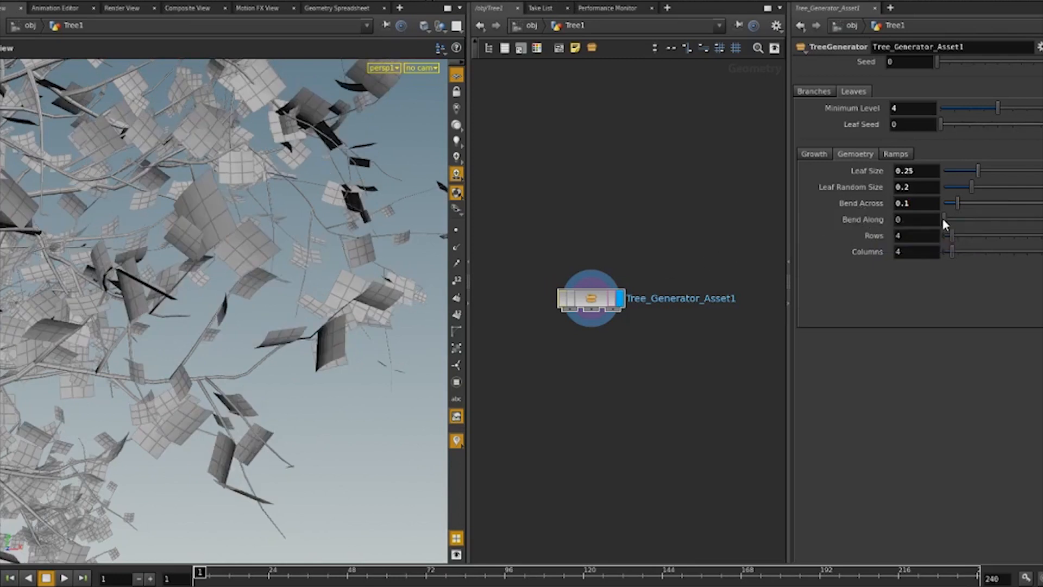
Set the leaves' Bend Along to 0.1 and check the whole tree.
left_click_drag(926, 219, 848, 228)
type("0.1")
key("Return")
scroll(216, 203, "down", 10)
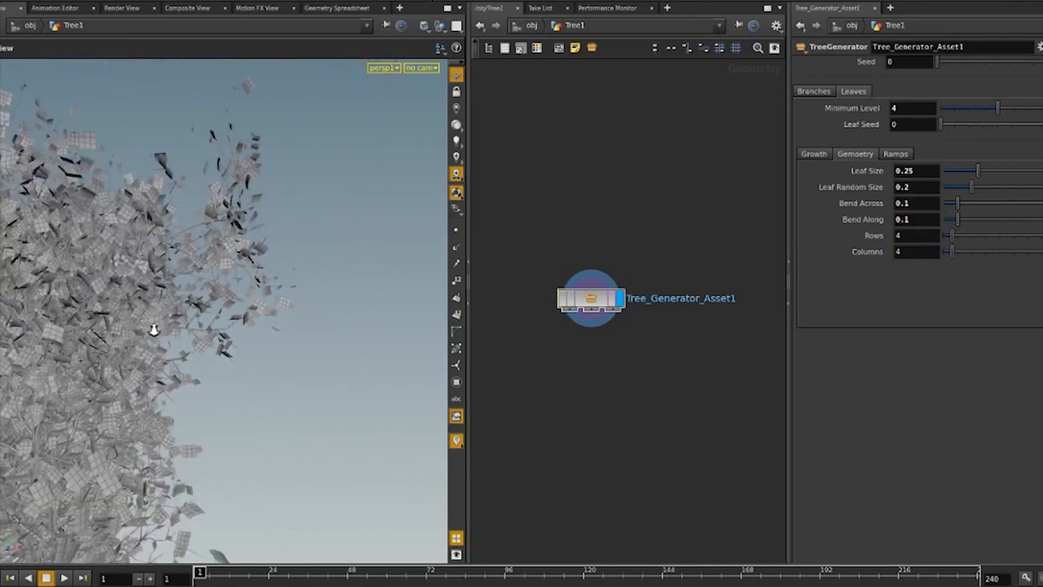
left_click_drag(204, 350, 174, 340)
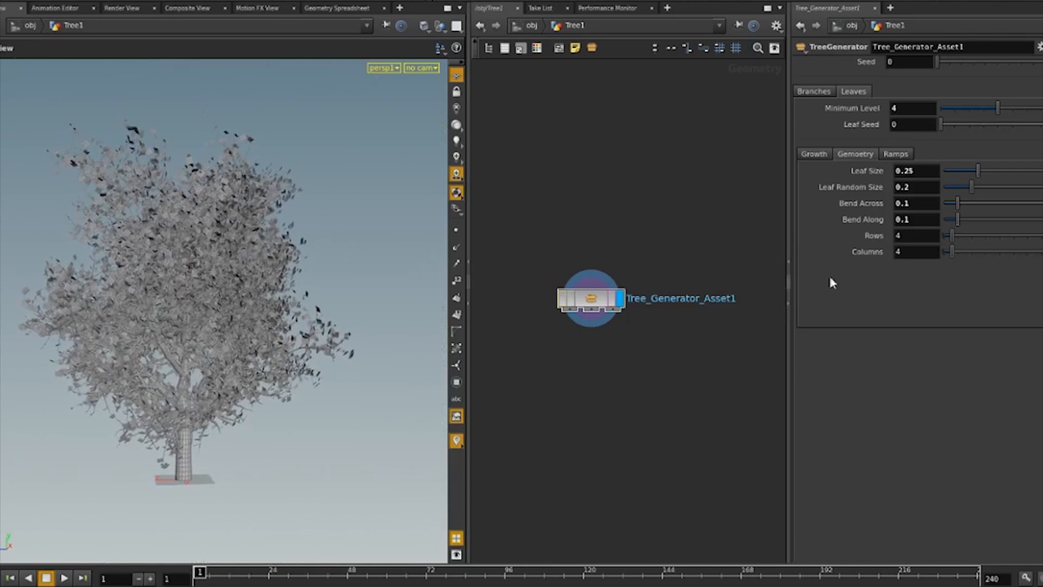
Review the leaf ramp and growth settings and examine the full canopy from another side.
left_click(891, 155)
left_click(823, 155)
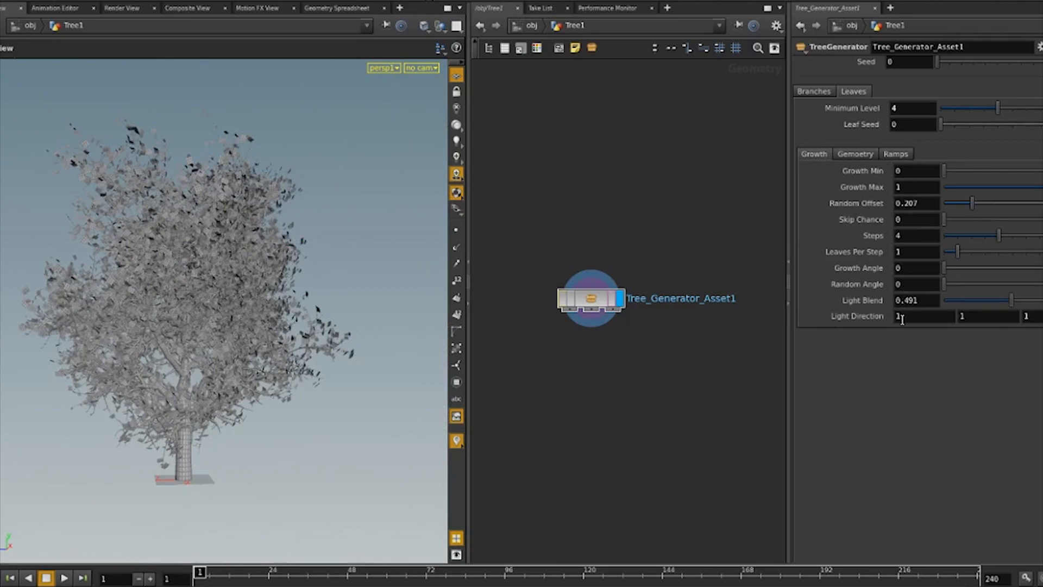
middle_click_drag(279, 330, 296, 332)
middle_click_drag(172, 282, 185, 284)
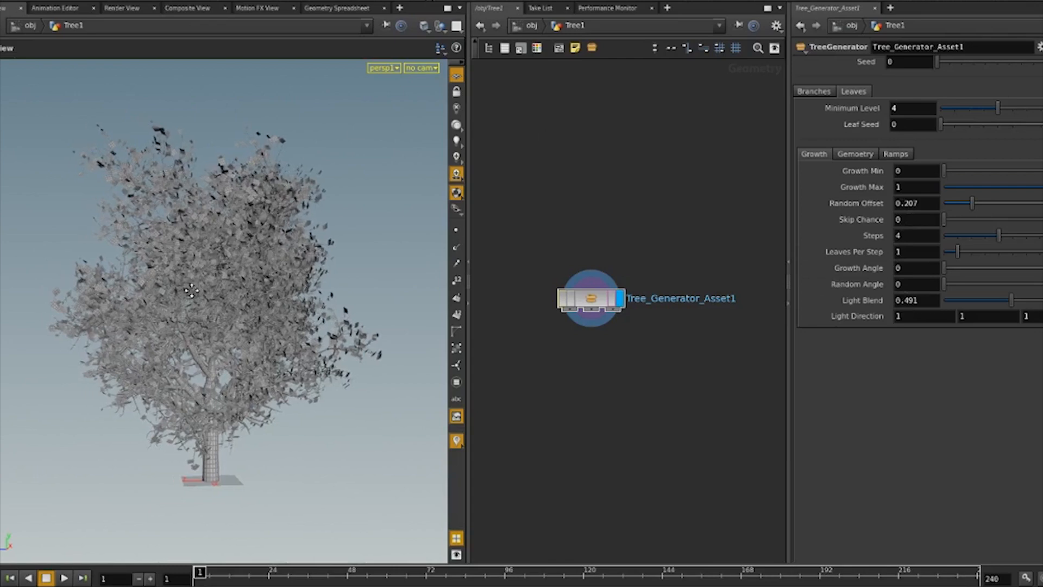
left_click_drag(264, 329, 62, 329)
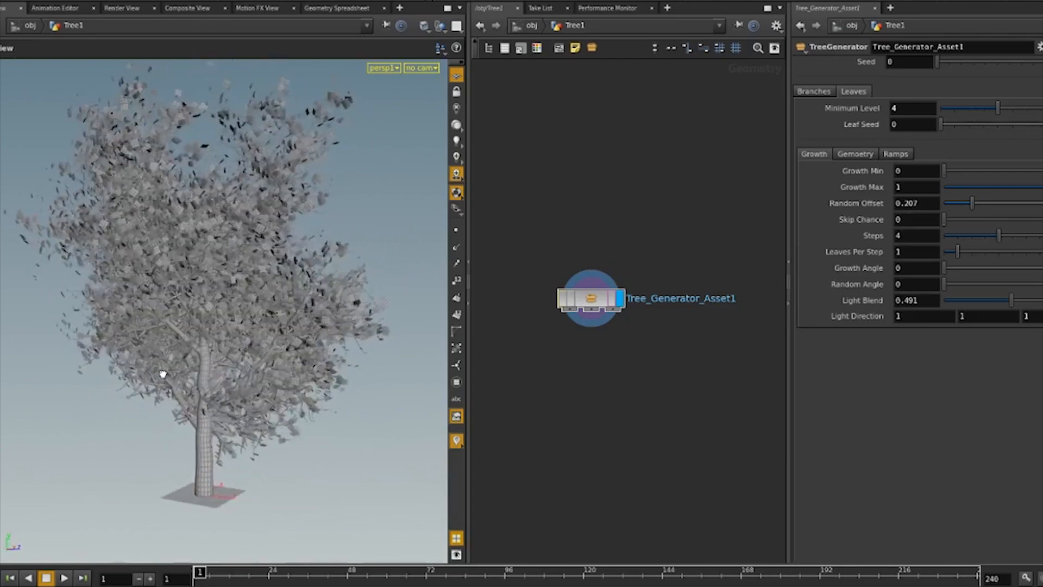